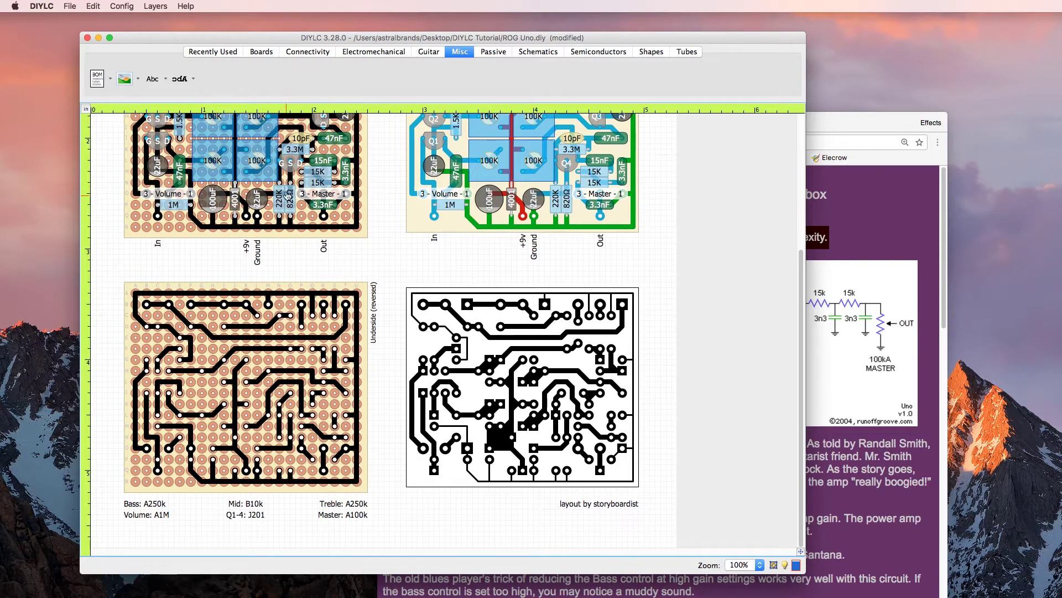
- Scroll back to the top of the boards and save ROG Uno.diy
scroll(299, 229, "up", 5)
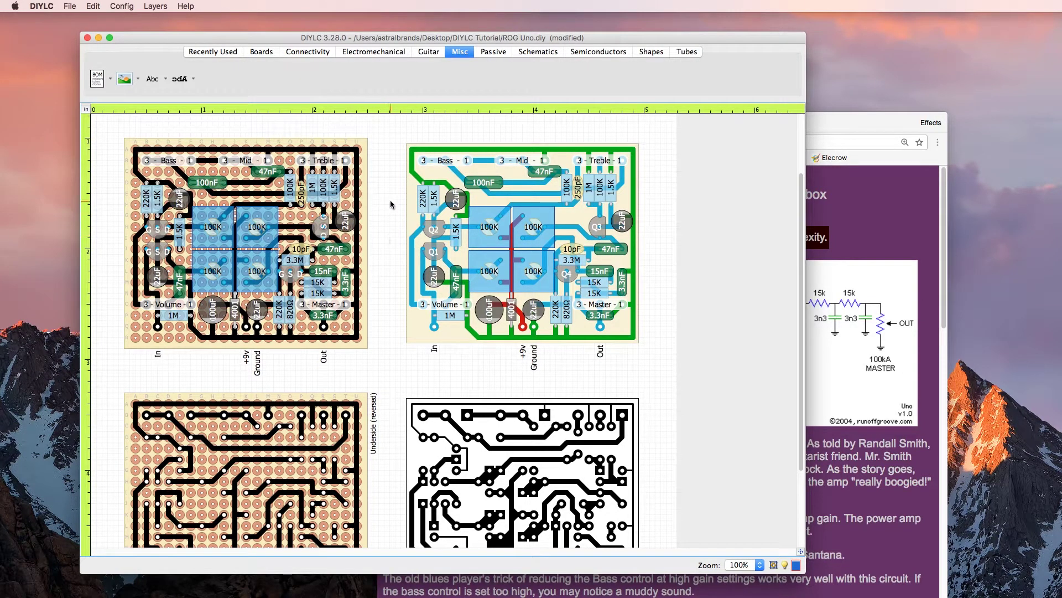
key("super+s")
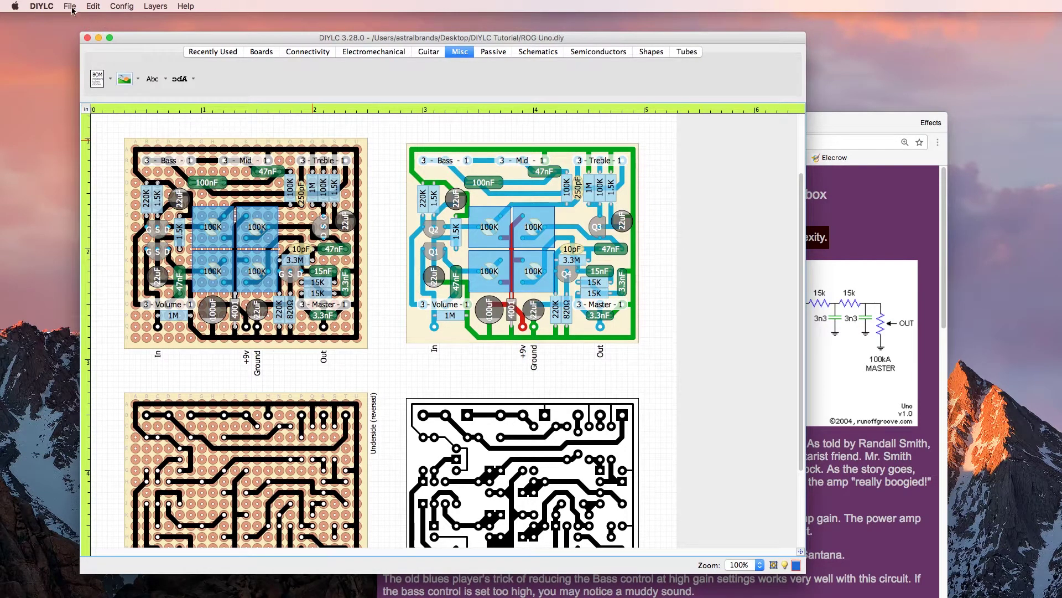
- Launch DIYLC G3 through Spotlight by searching 'DIYLC 3'
mouse_move(1, 310)
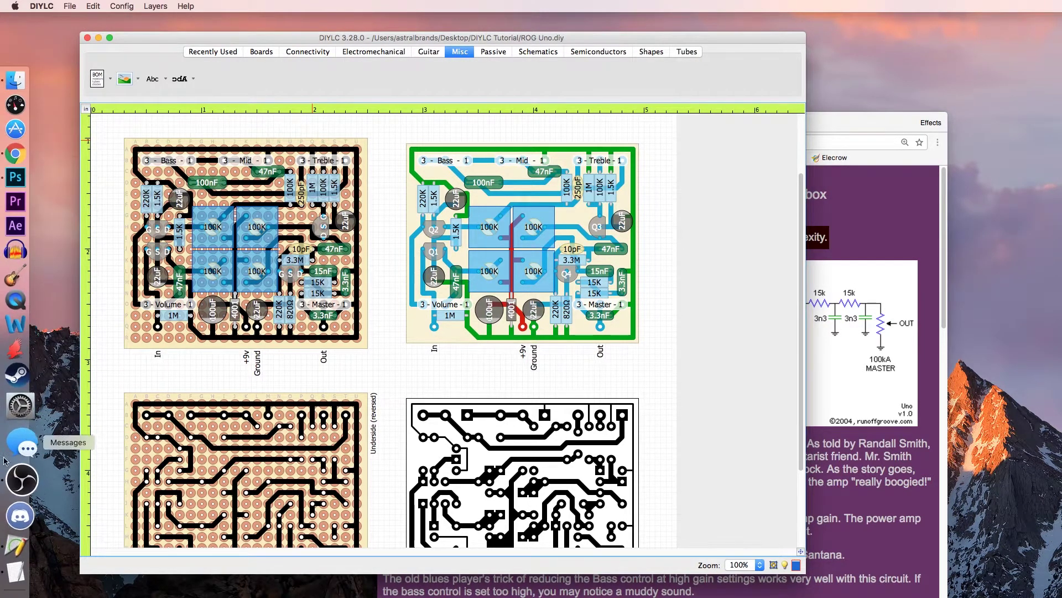
key("super+space")
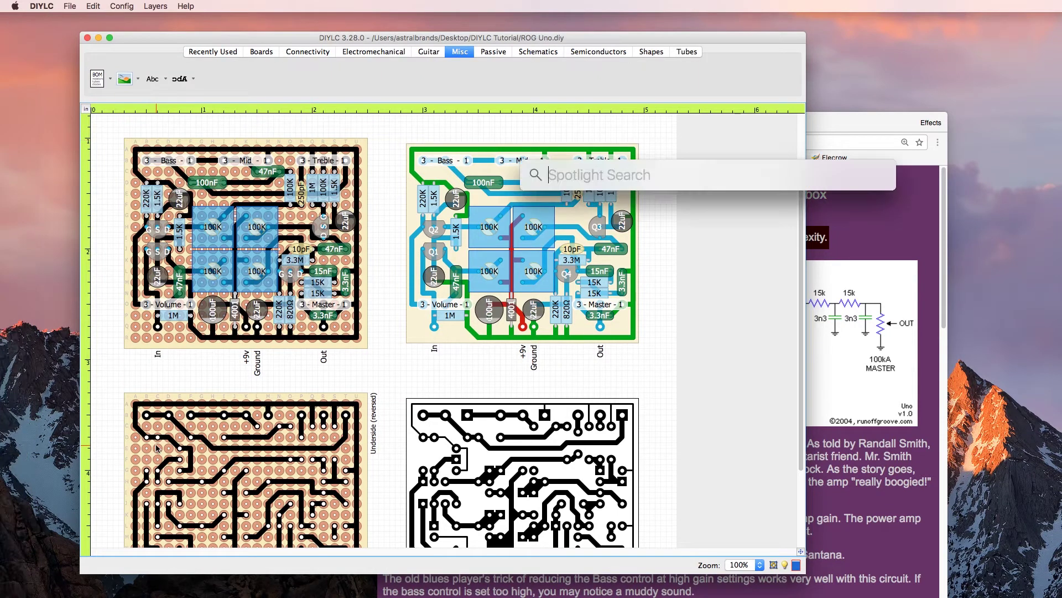
type("DIYLC")
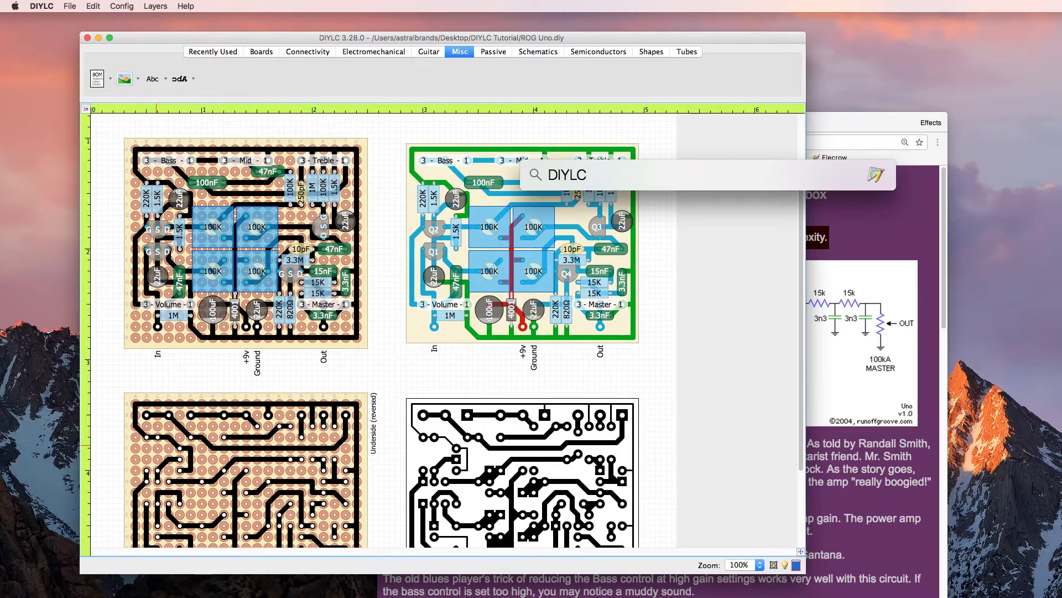
type(" 3")
key("Return")
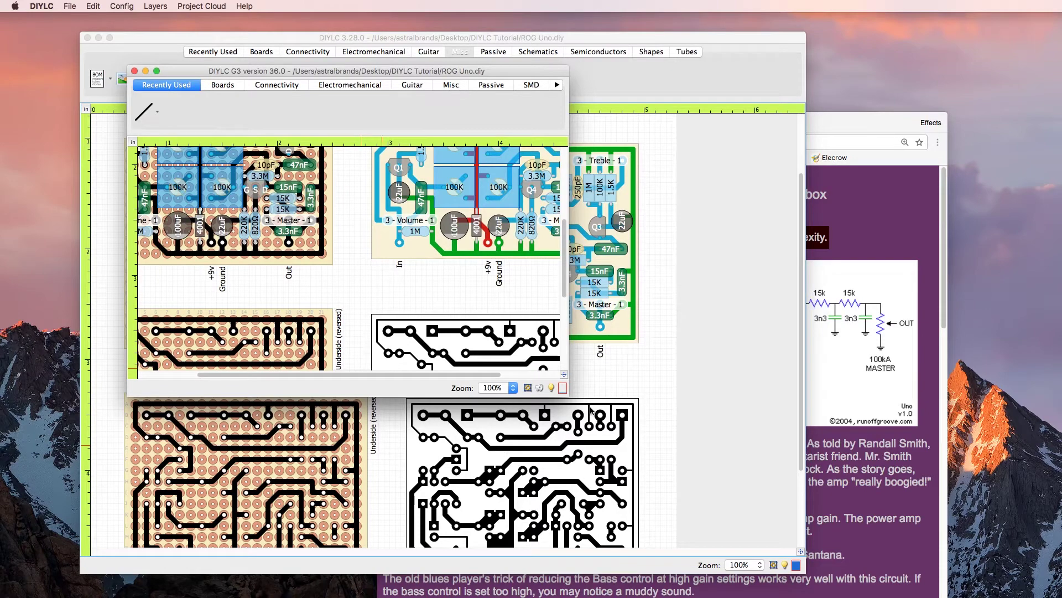
- Enlarge and reposition the DIYLC G3 window, then close the old DIYLC 3.28 window
left_click_drag(574, 403, 760, 532)
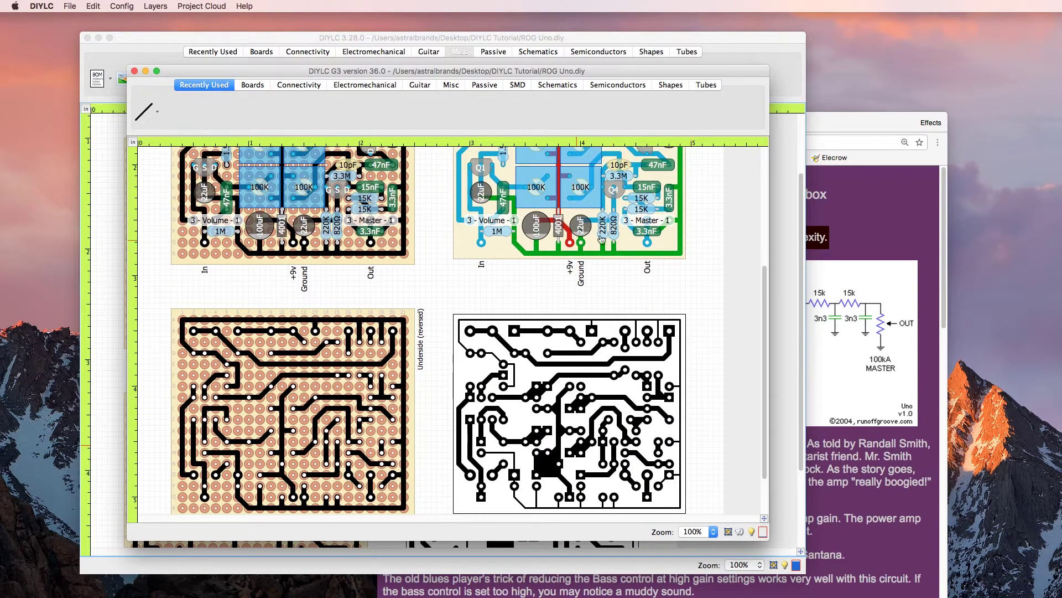
scroll(711, 287, "up", 5)
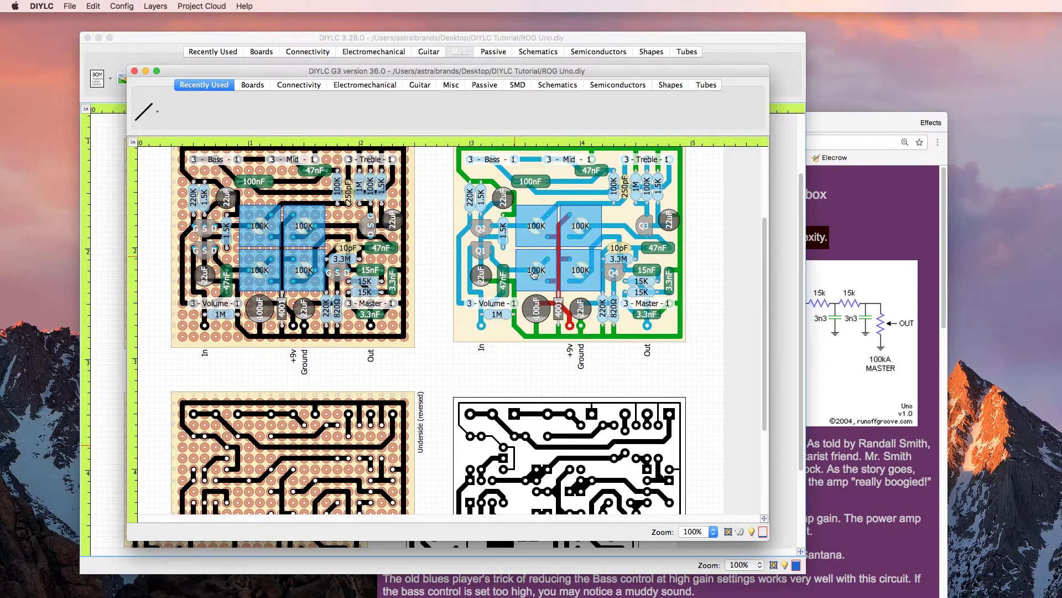
scroll(762, 235, "up", 5)
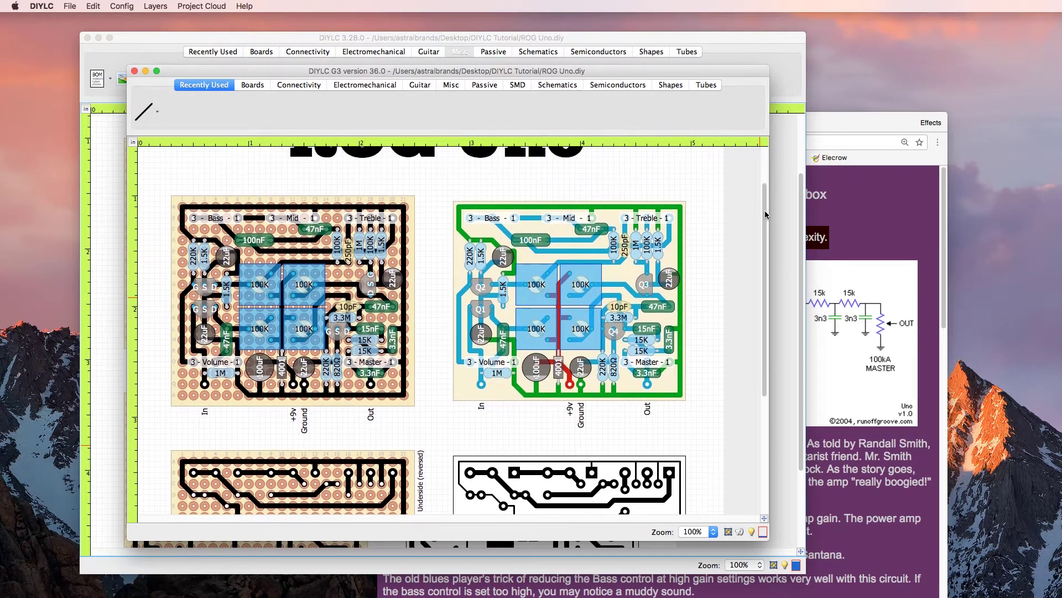
scroll(759, 231, "down", 4)
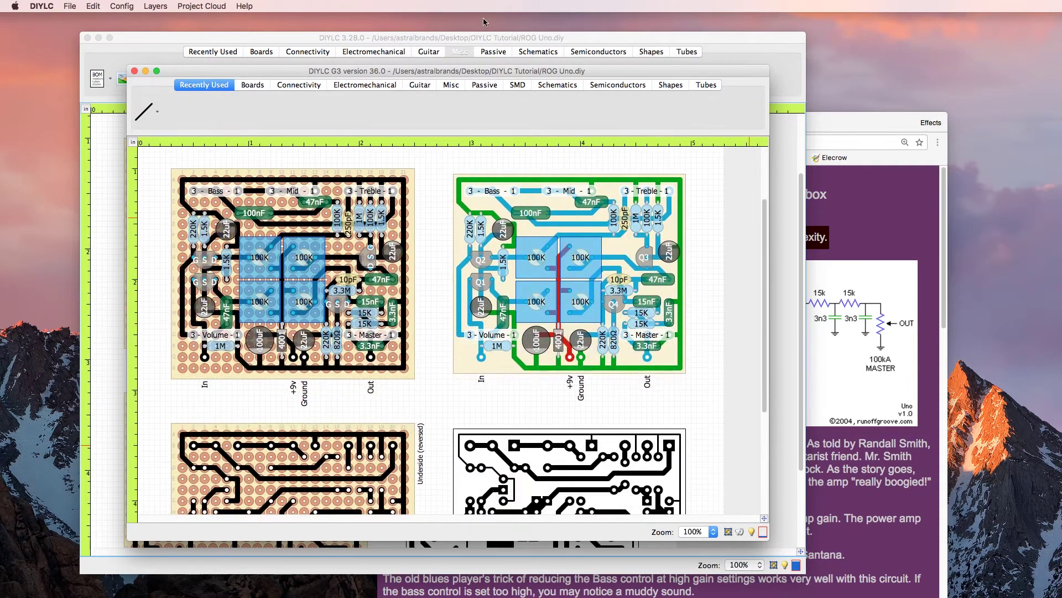
left_click_drag(480, 74, 728, 47)
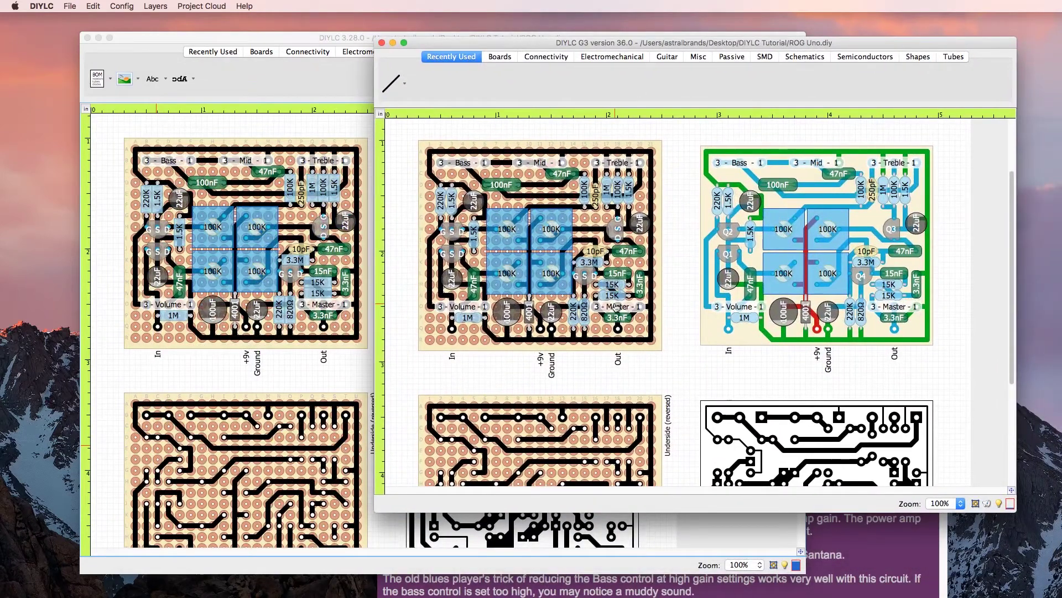
left_click_drag(623, 48, 369, 64)
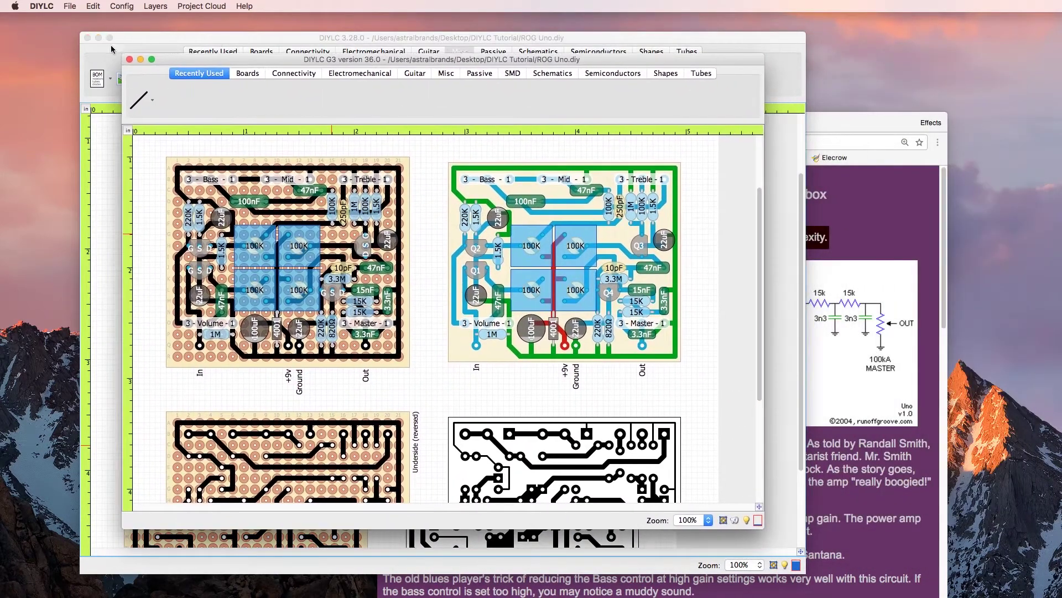
left_click(88, 39)
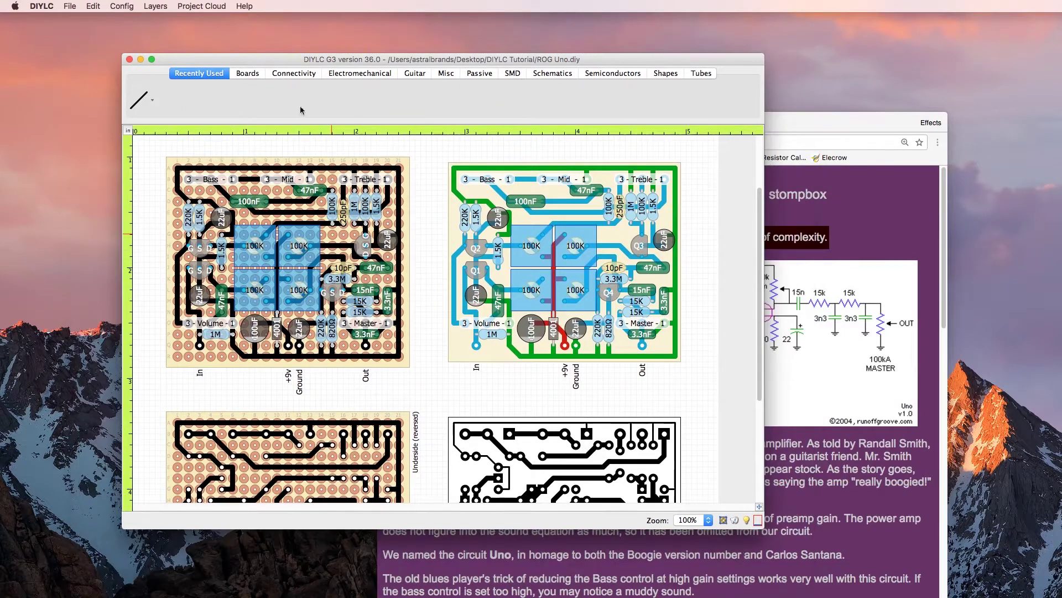
- Enlarge the DIYLC G3 window and export the layout as PNG 'ROG Uno'
left_click_drag(290, 63, 218, 42)
left_click_drag(689, 507, 899, 573)
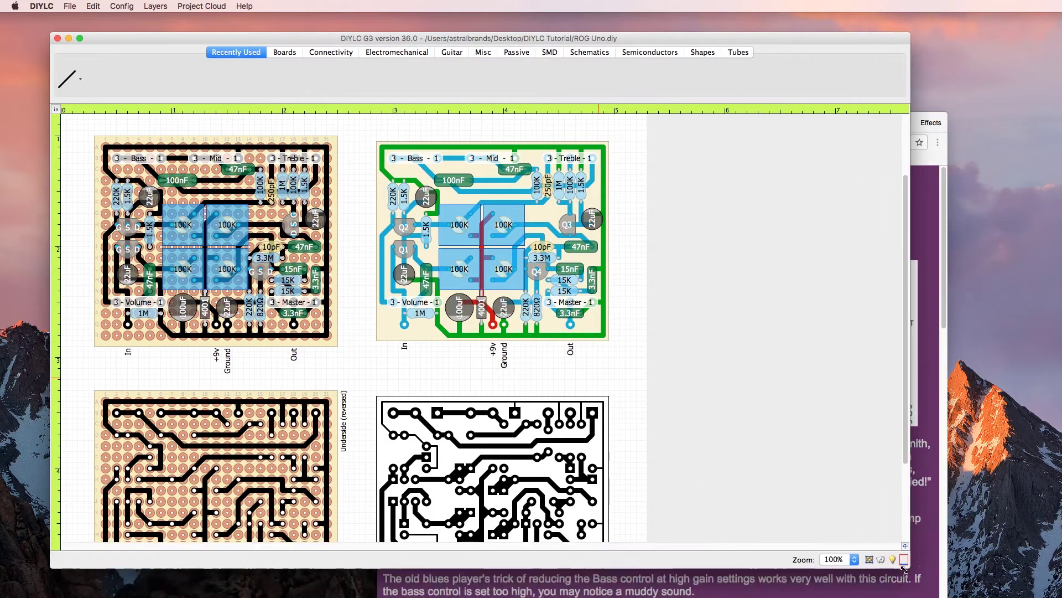
left_click(71, 6)
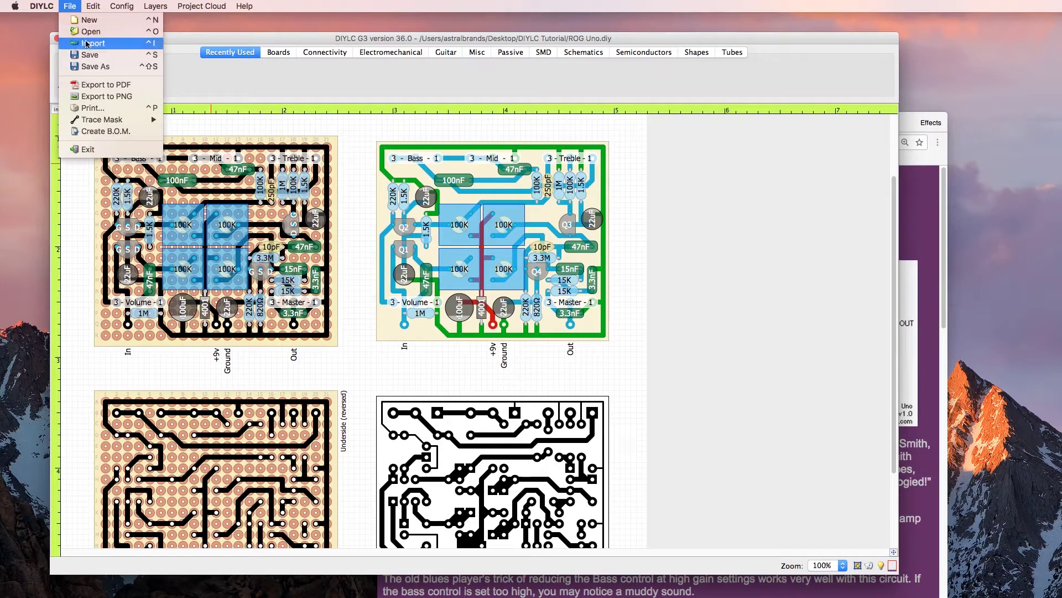
left_click(110, 98)
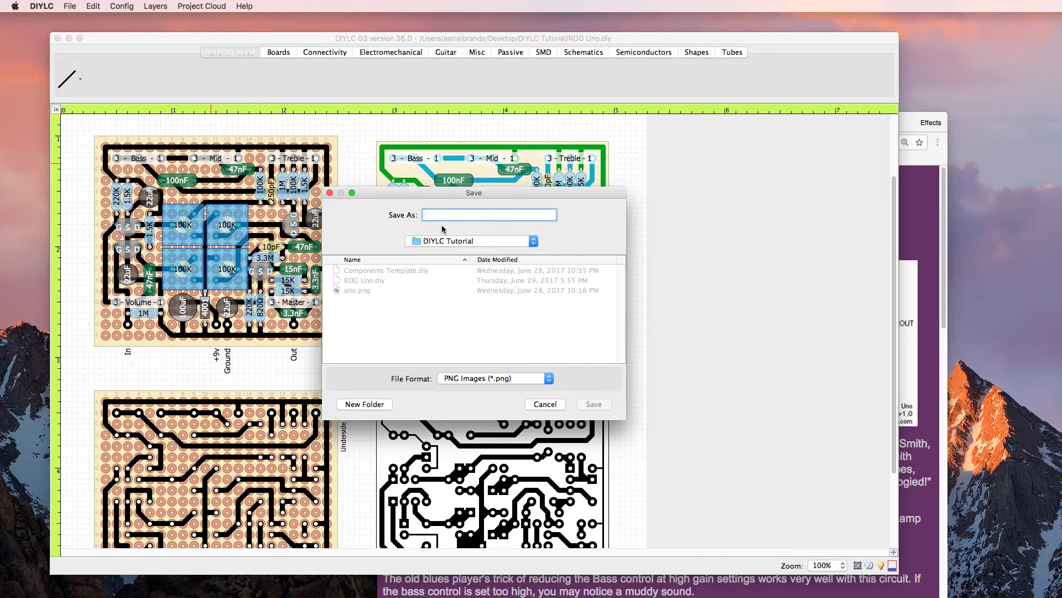
type("ROG Uno")
key("Return")
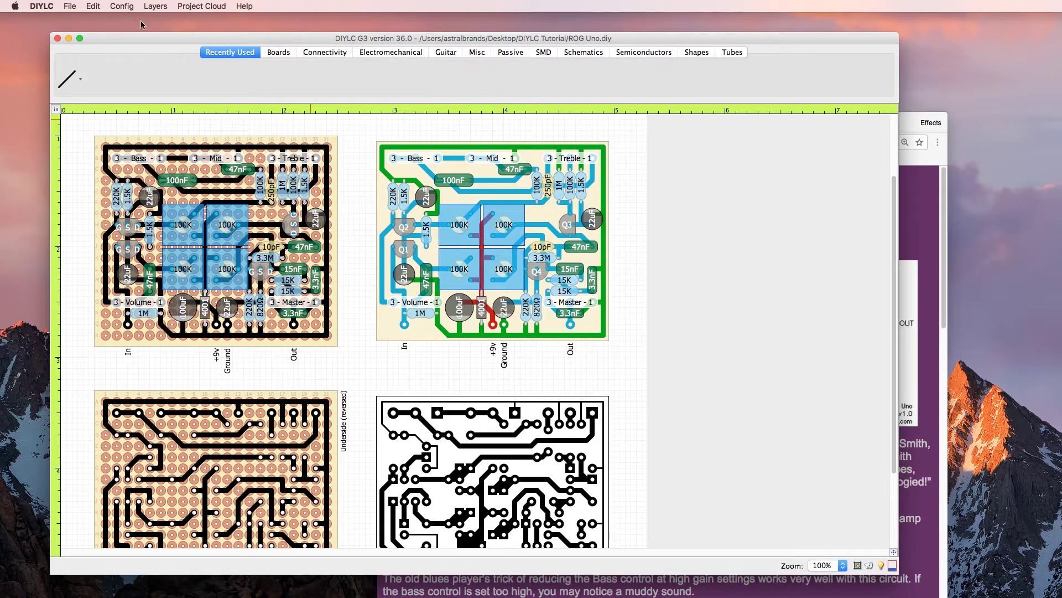
- Turn on Outline Mode and export the traces-only layout as PNG 'x'
left_click(120, 7)
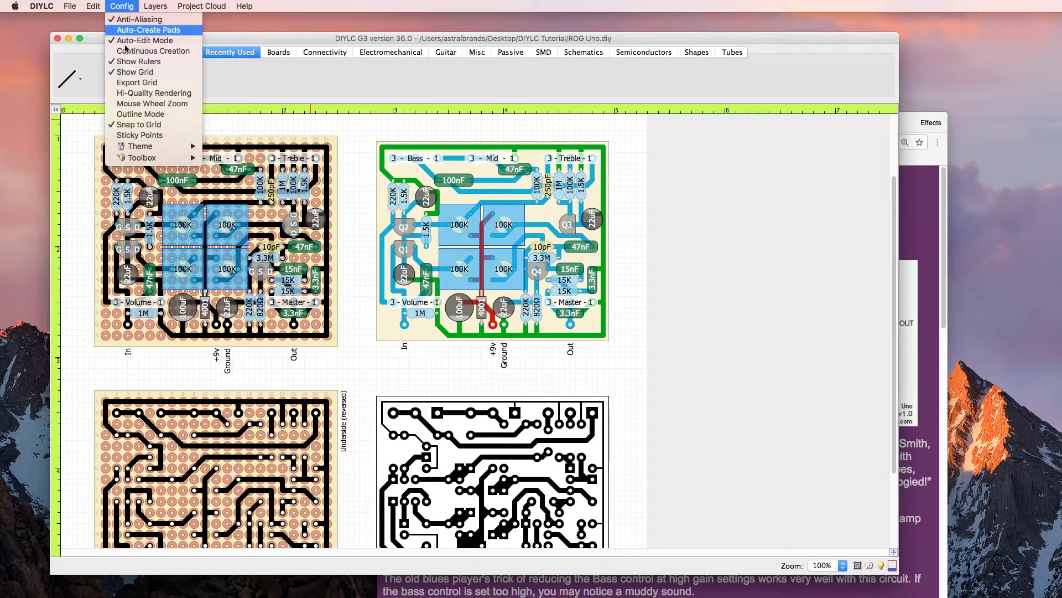
left_click(160, 115)
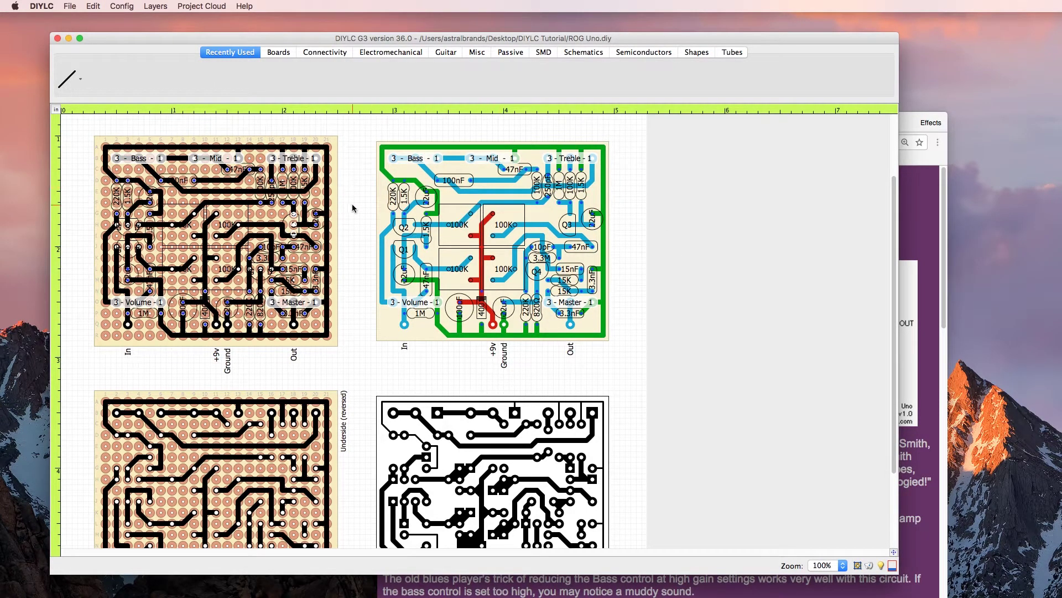
left_click(69, 6)
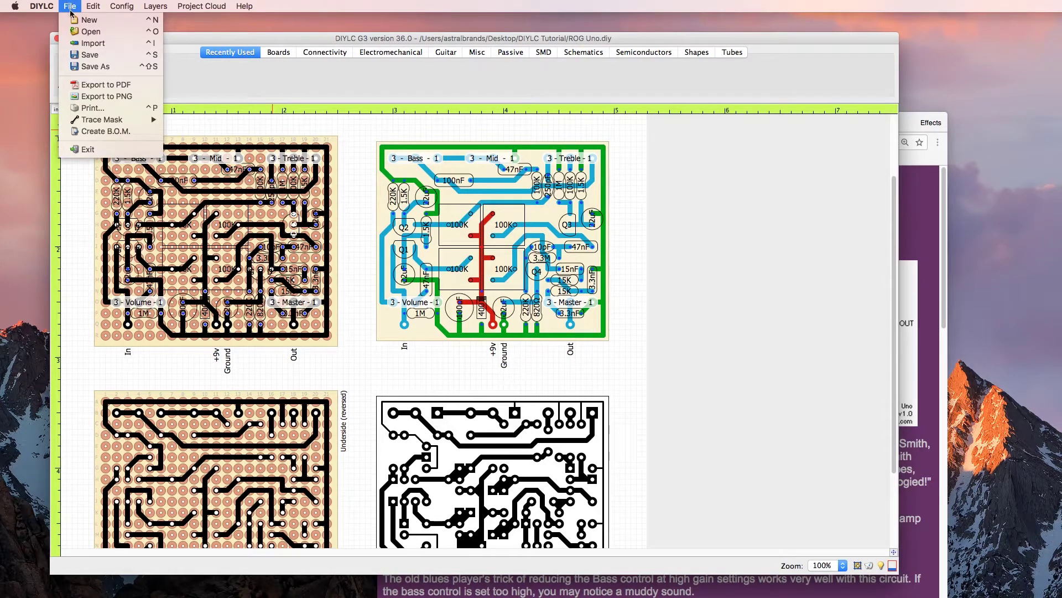
left_click(118, 97)
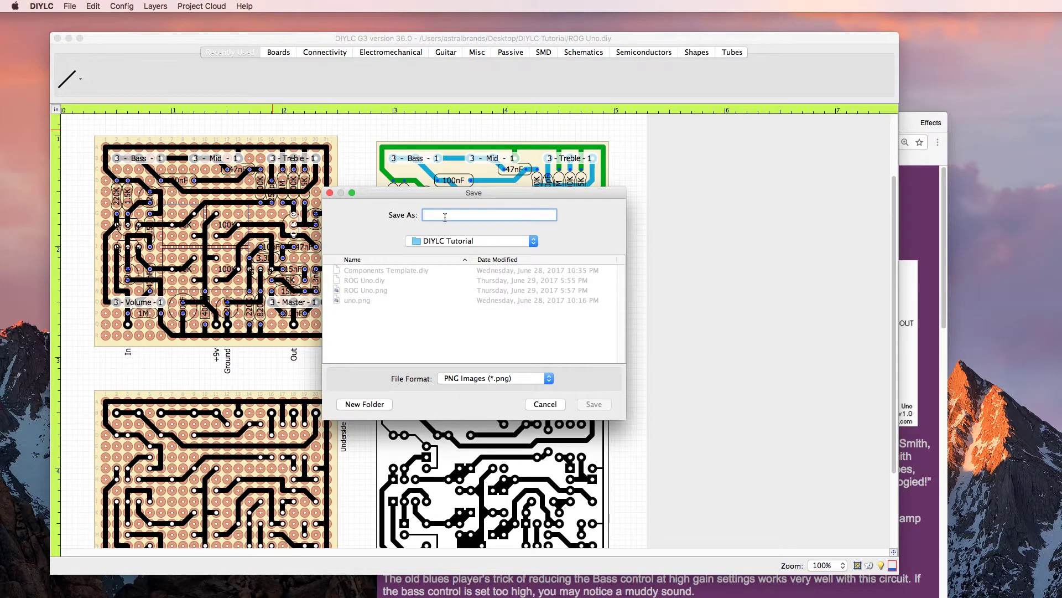
type("x")
left_click(589, 405)
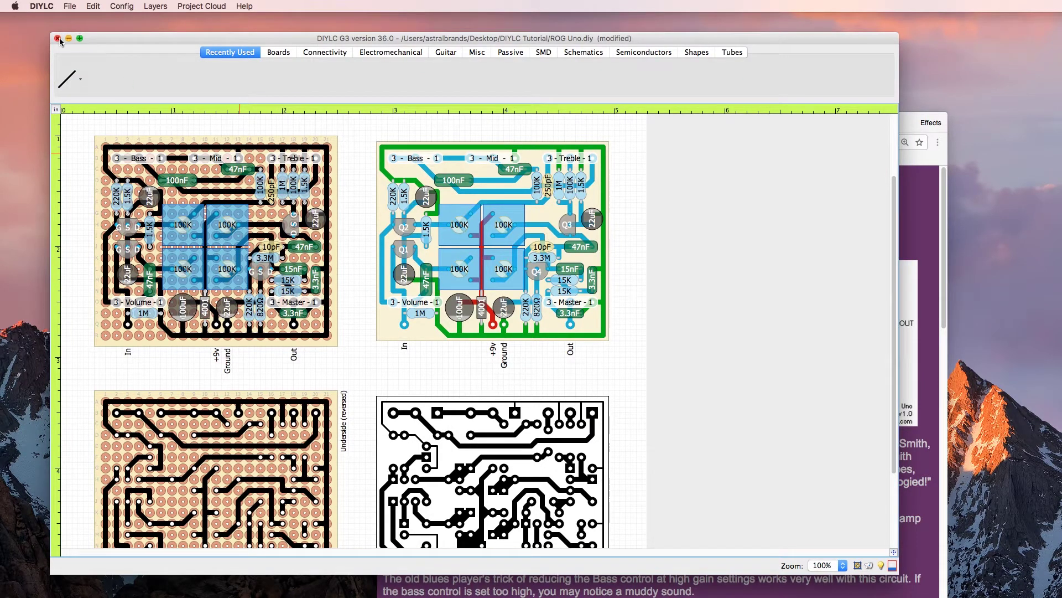
left_click(384, 191)
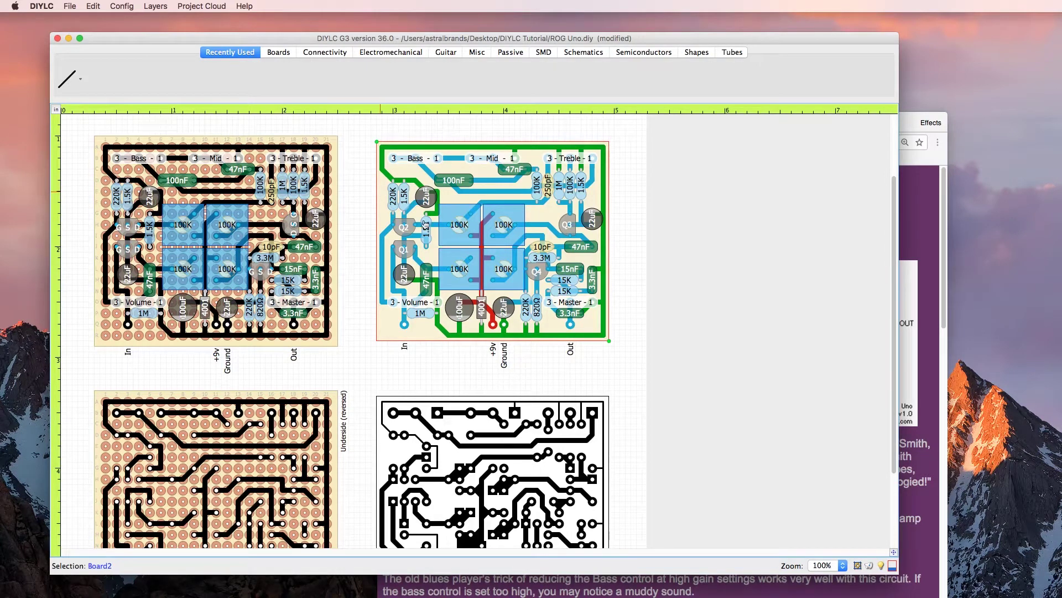
left_click(857, 565)
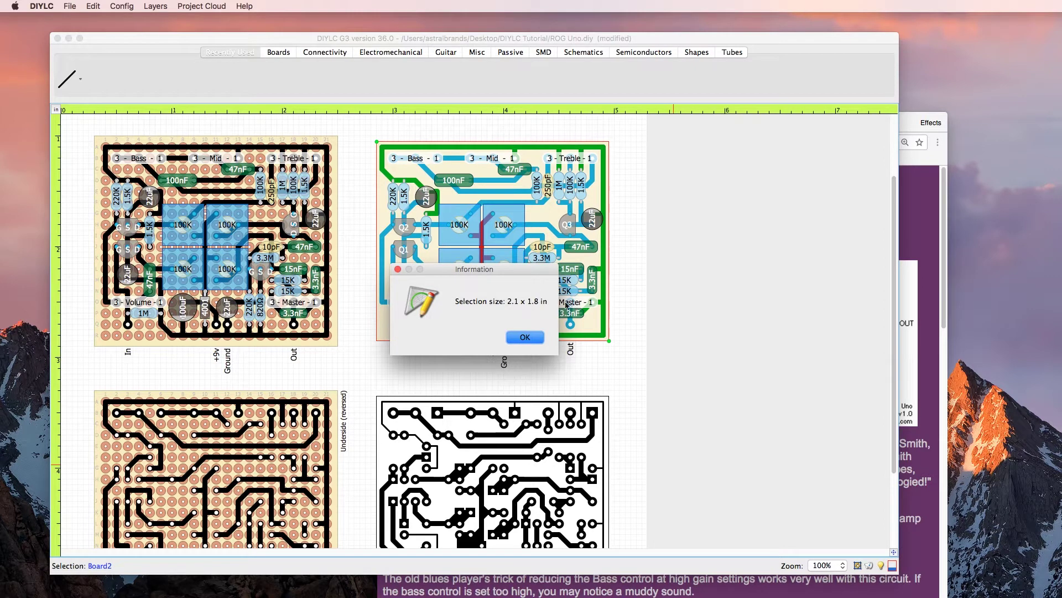
left_click(534, 343)
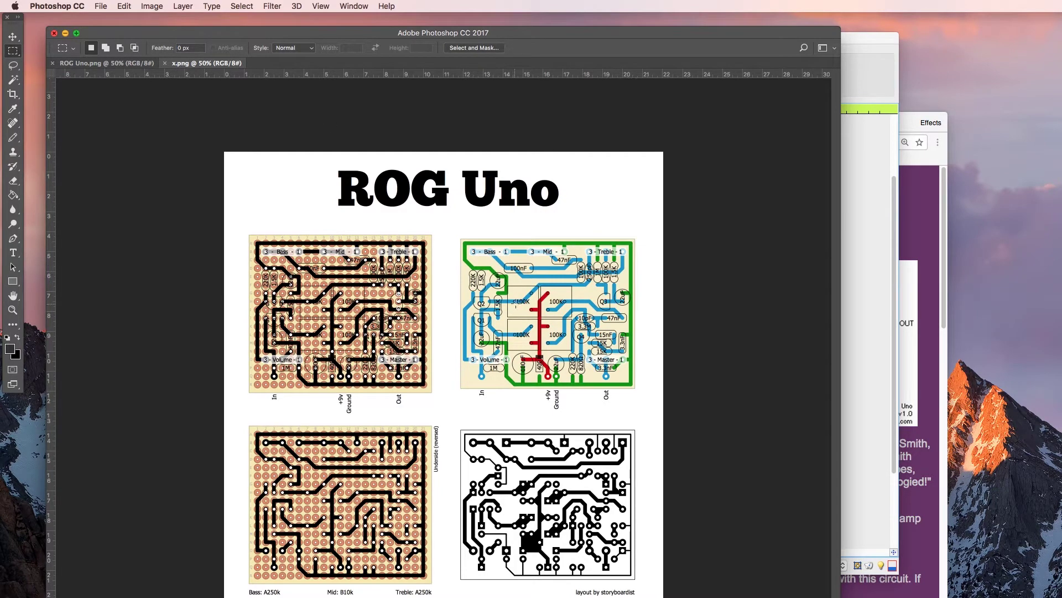
- Zoom in on the top-left corner of x.png's board
scroll(518, 301, "up", 6)
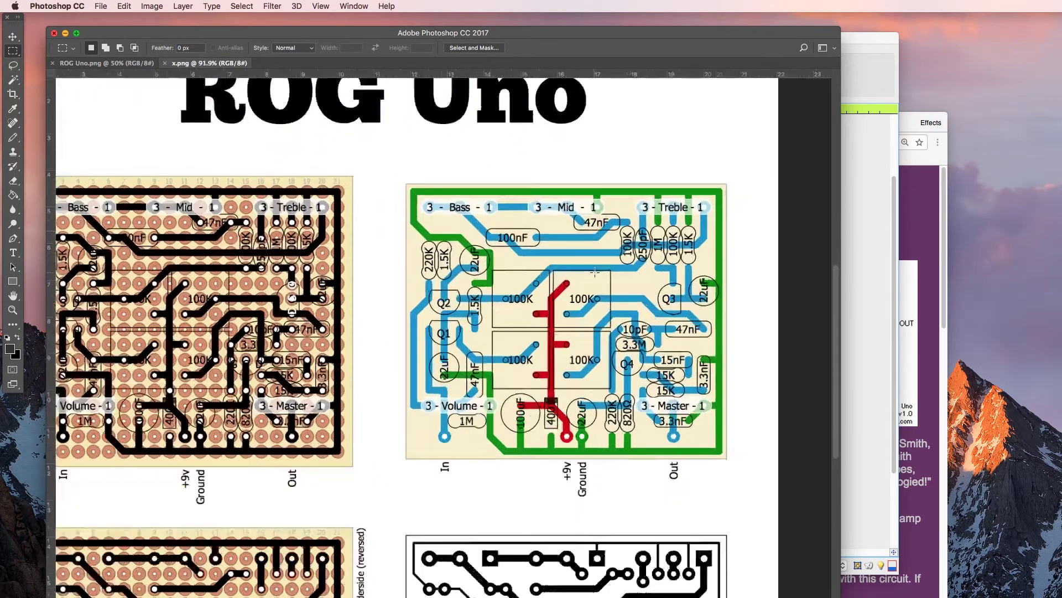
scroll(595, 272, "up", 3)
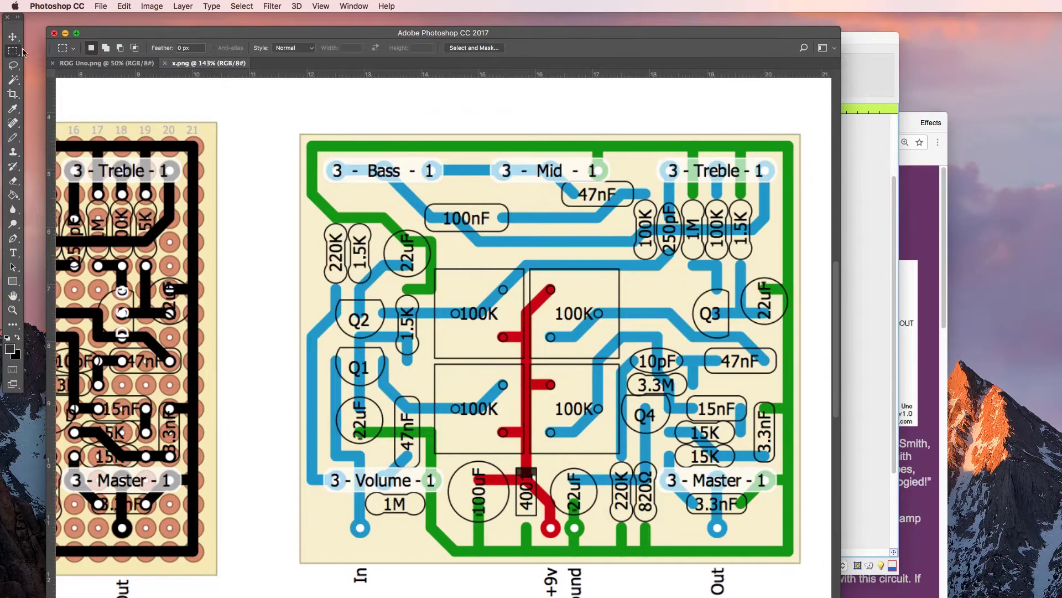
scroll(298, 145, "up", 2)
scroll(297, 145, "up", 8)
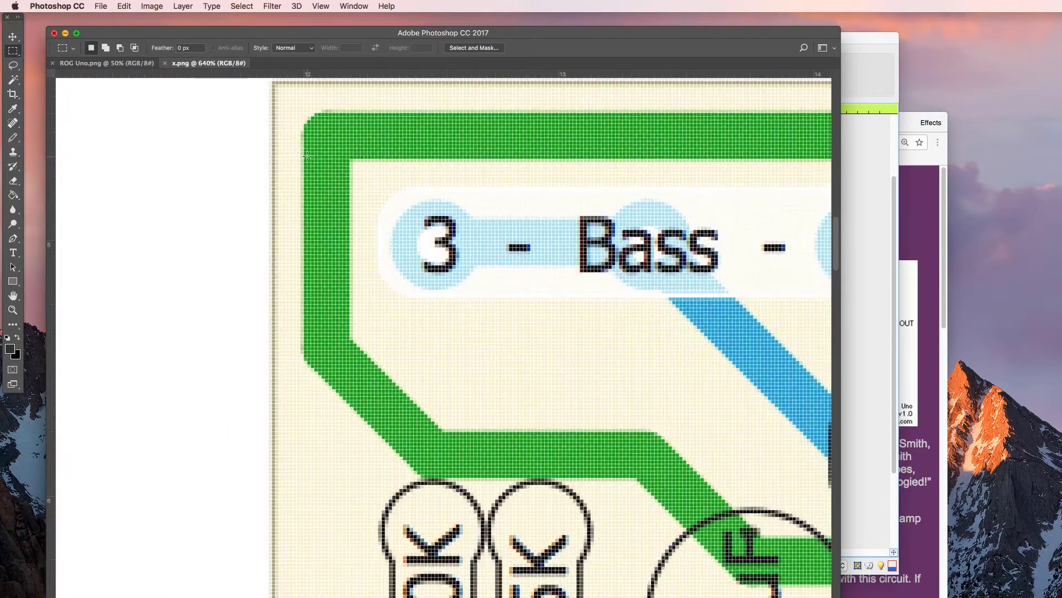
- Select the outlined board in x.png and drag it into ROG Uno.png over the right-hand board
left_click_drag(268, 96, 686, 562)
left_click_drag(595, 490, 124, 65)
left_click_drag(516, 313, 514, 298)
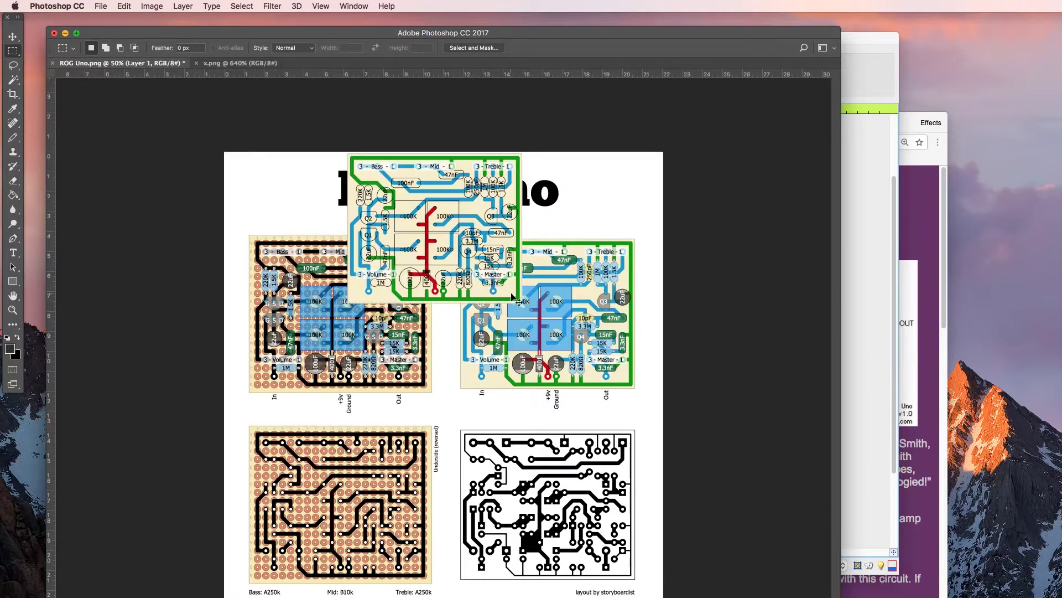
left_click_drag(443, 233, 531, 298)
- Nudge the pasted Layer 1 with arrow keys until it aligns with the board beneath
scroll(468, 266, "up", 5)
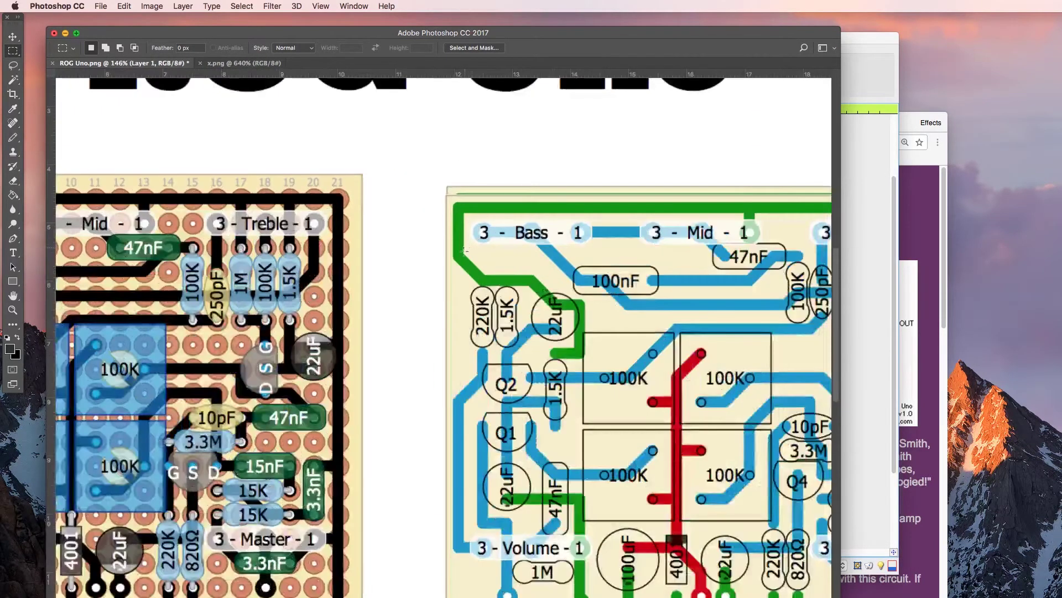
scroll(456, 195, "up", 5)
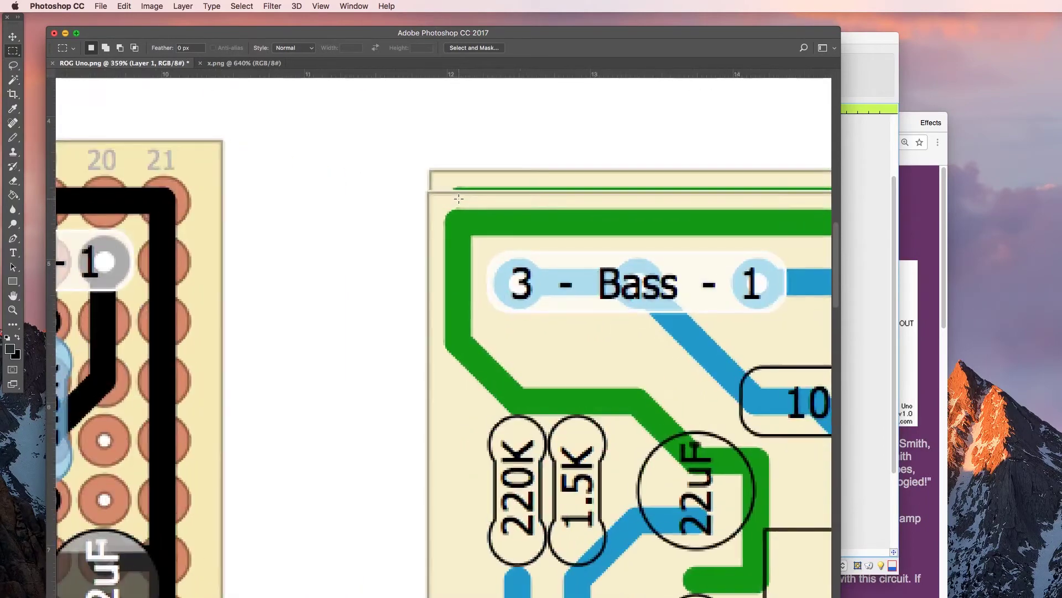
key("ctrl+Right")
key("ctrl+shift+Up")
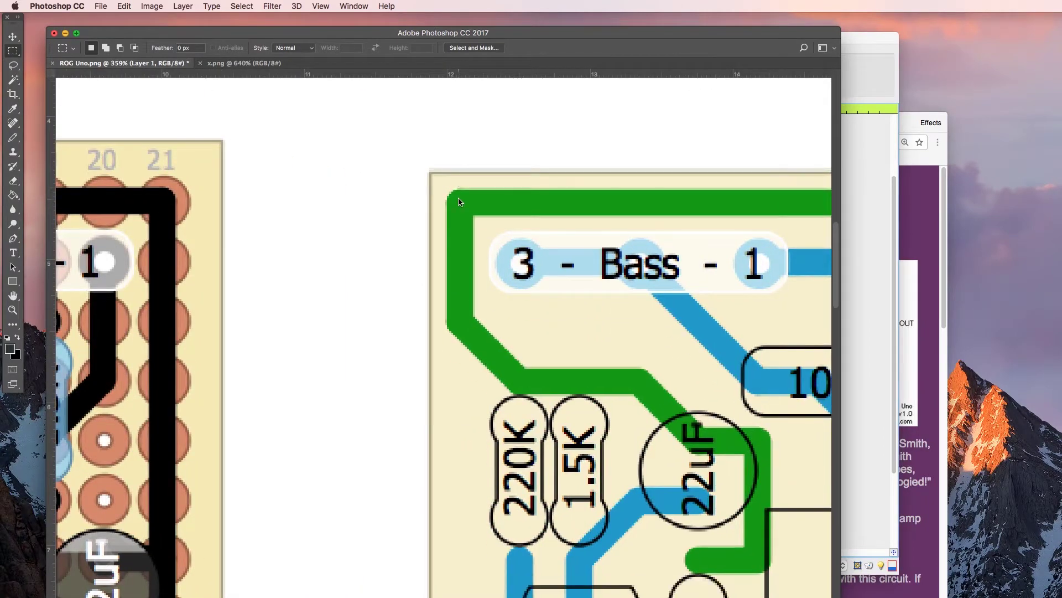
key("ctrl+Up")
key("ctrl+Down")
key("ctrl+Up")
scroll(418, 260, "down", 8)
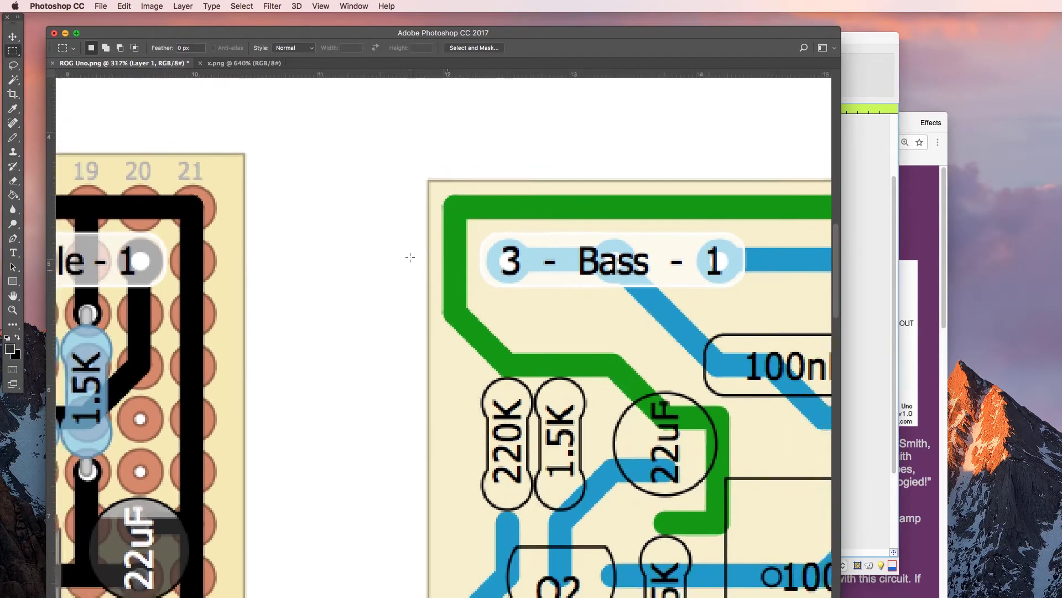
- Merge Layer 1 down into the ROG Uno.png background with Cmd+E
scroll(404, 274, "down", 1)
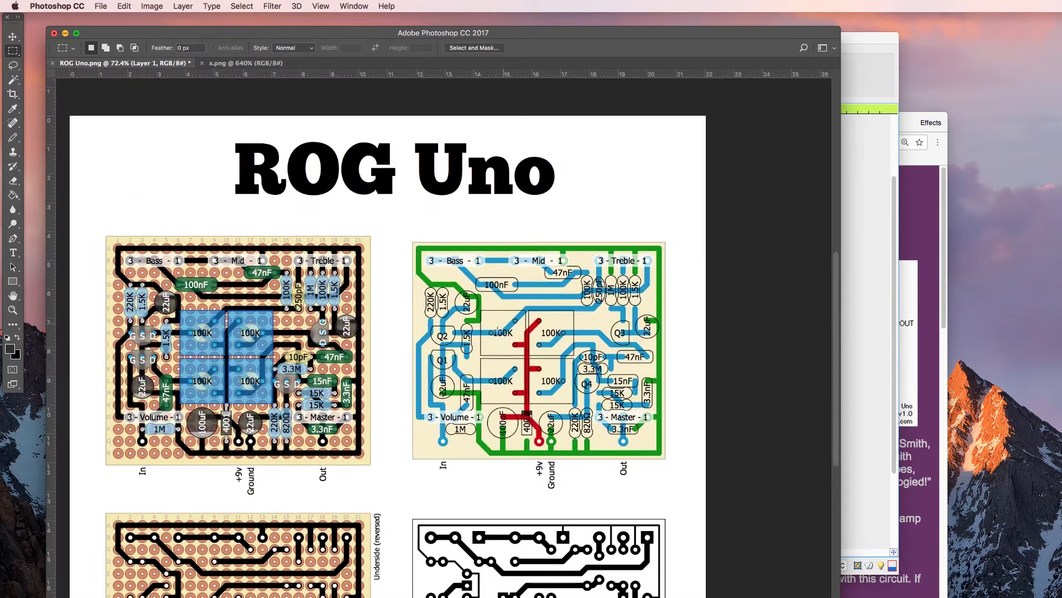
scroll(348, 403, "down", 1)
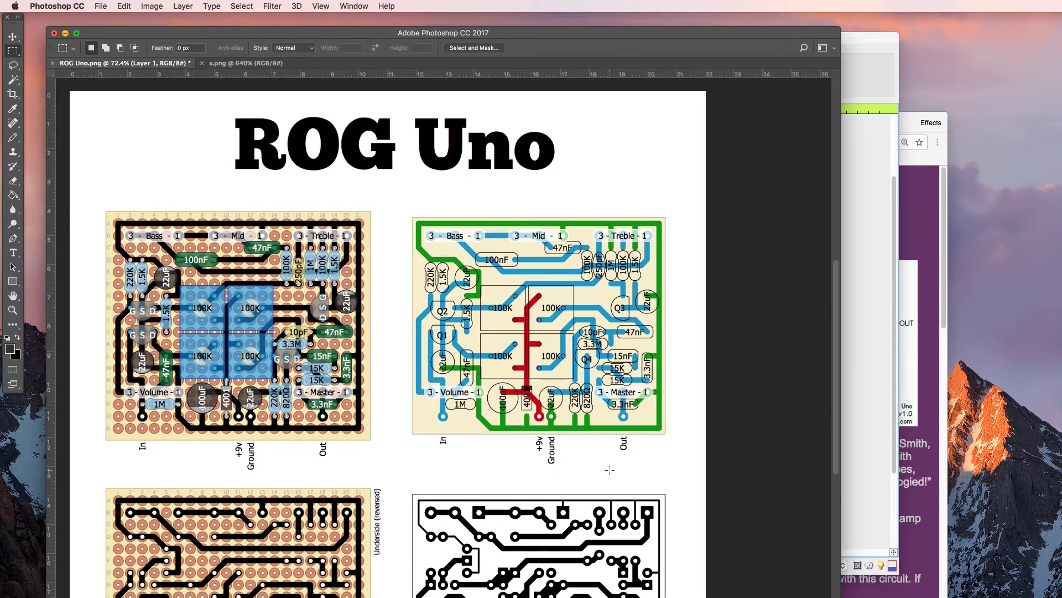
scroll(501, 442, "down", 3)
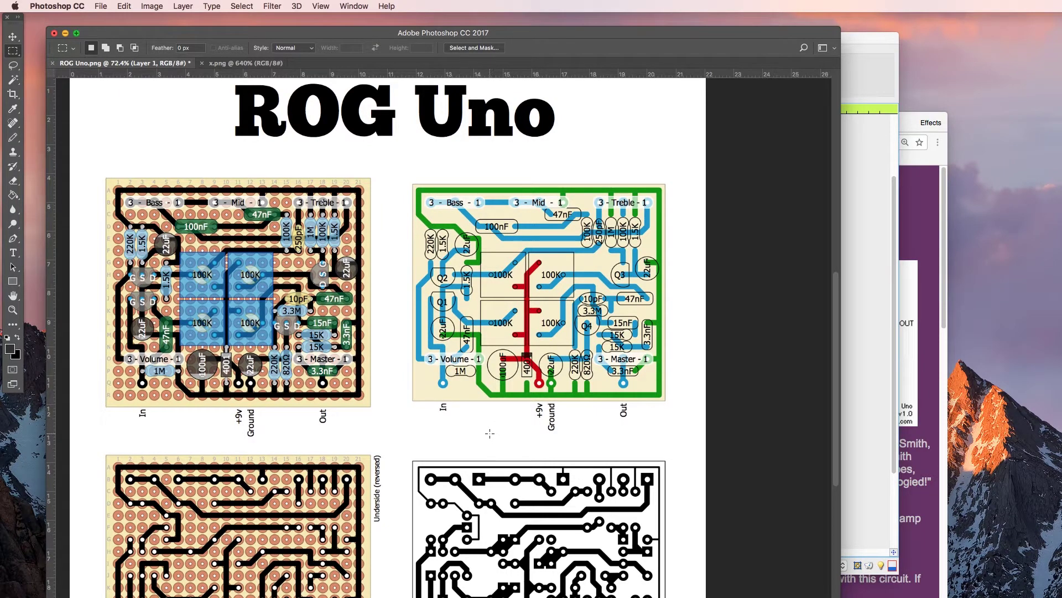
key("super+e")
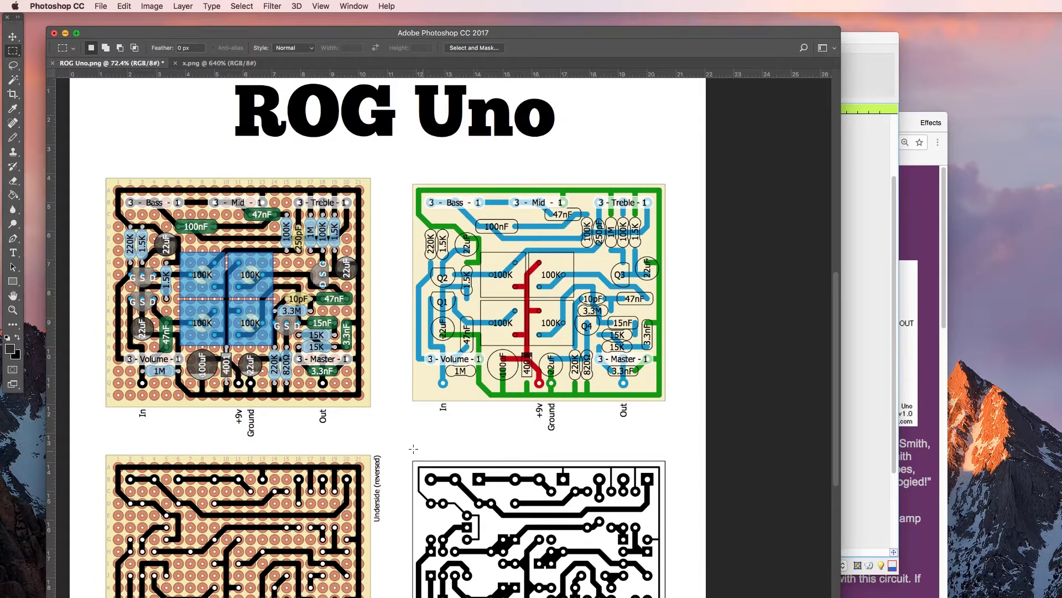
scroll(139, 422, "down", 6)
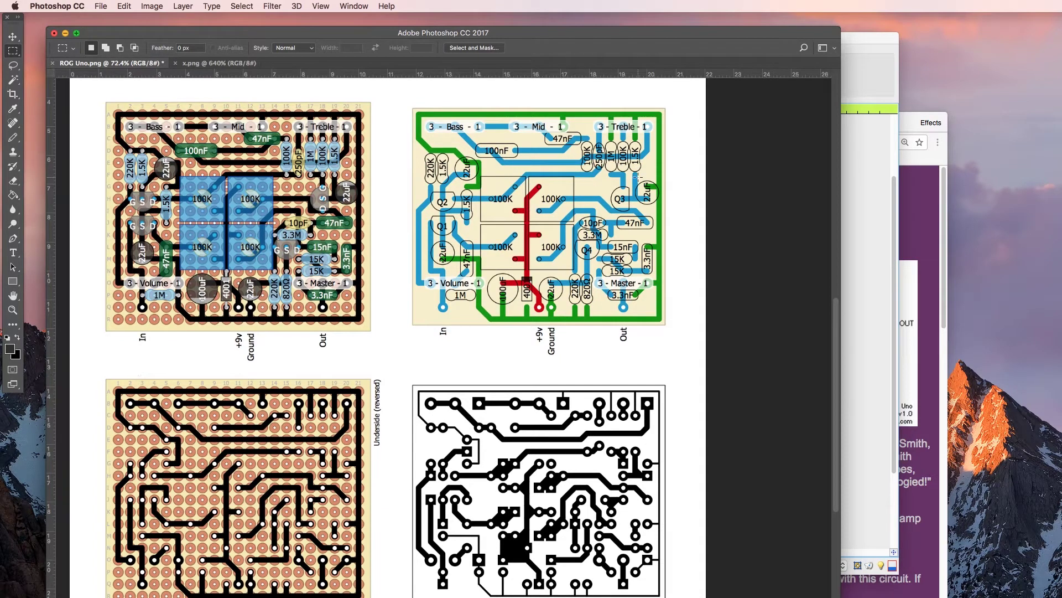
- Undo the accidental stripboard move in DIYLC, save ROG Uno.diy, and return to Photoshop
left_click(858, 171)
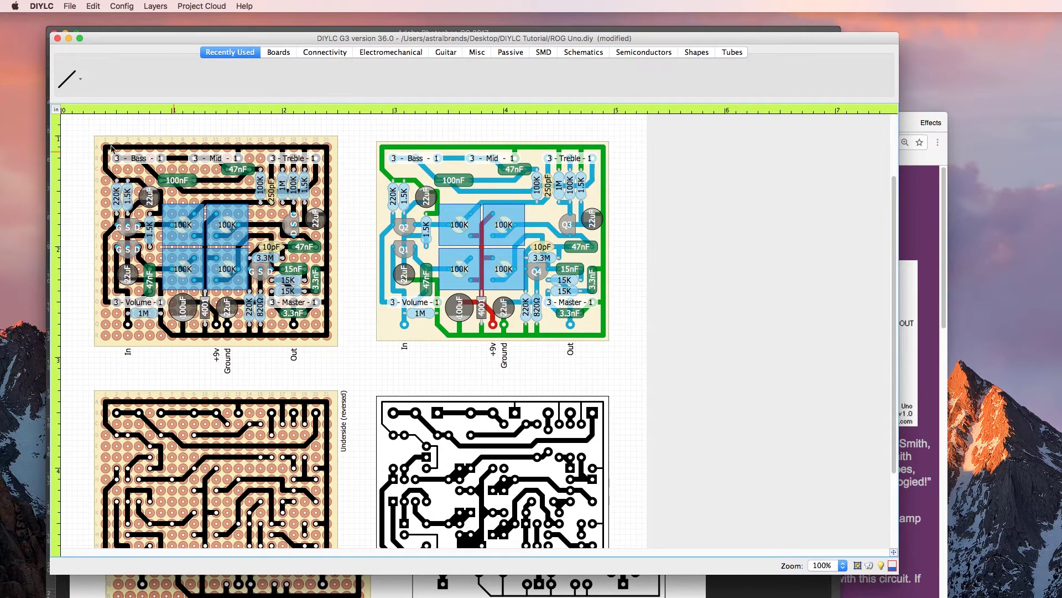
left_click_drag(101, 298, 96, 320)
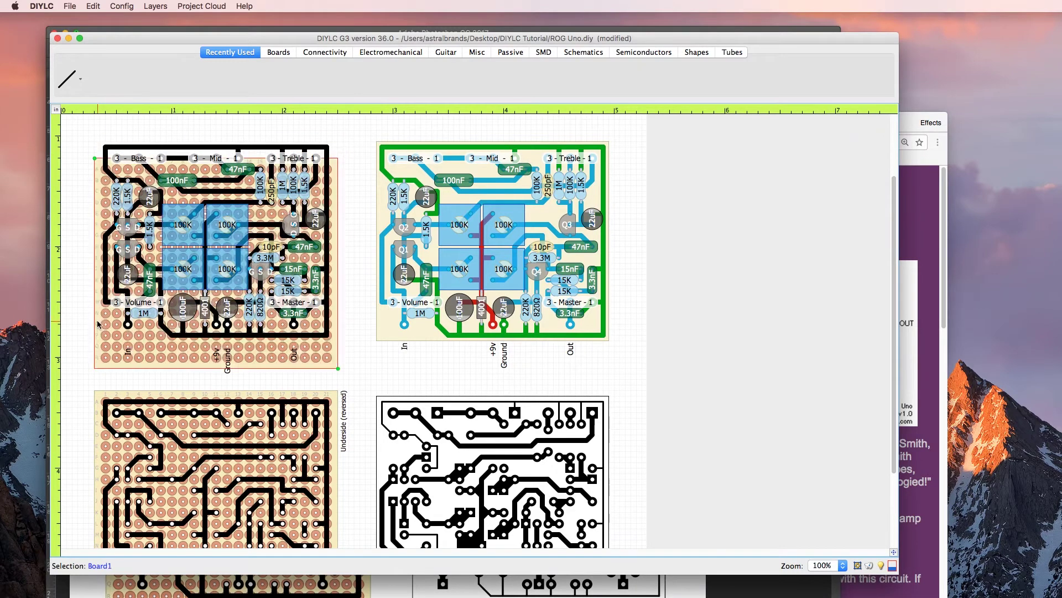
key("super+z")
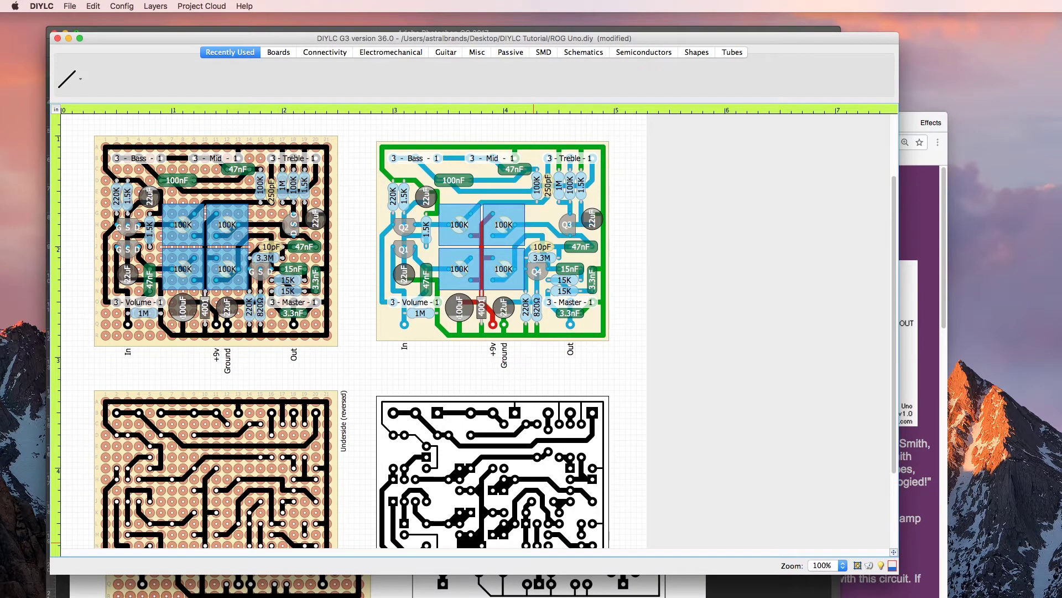
key("super+s")
key("super+Tab")
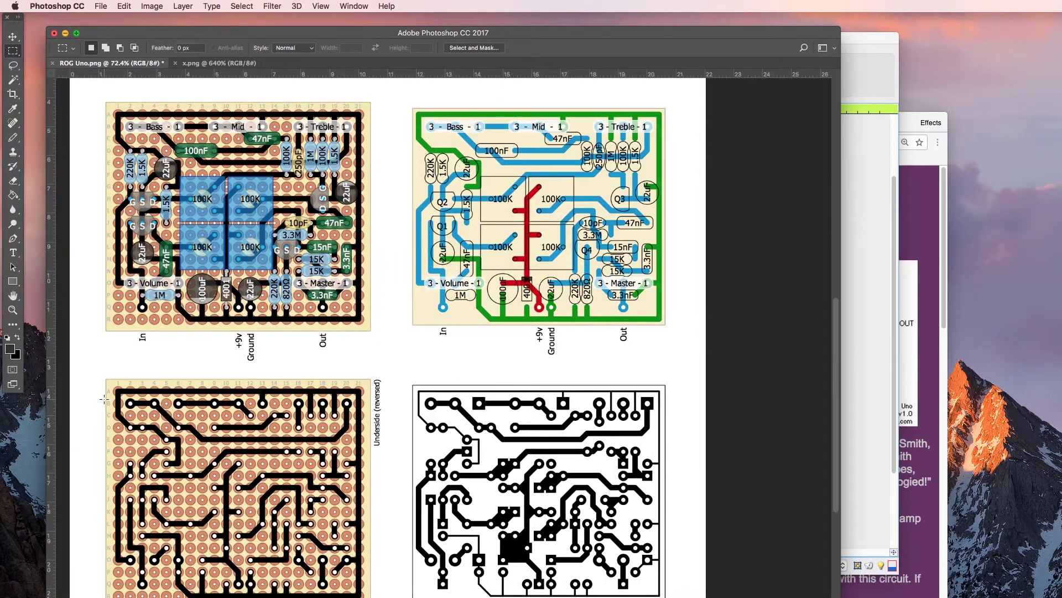
- Draw a rectangular marquee around the entire 'Underside (reversed)' stripboard artwork
scroll(104, 398, "up", 5)
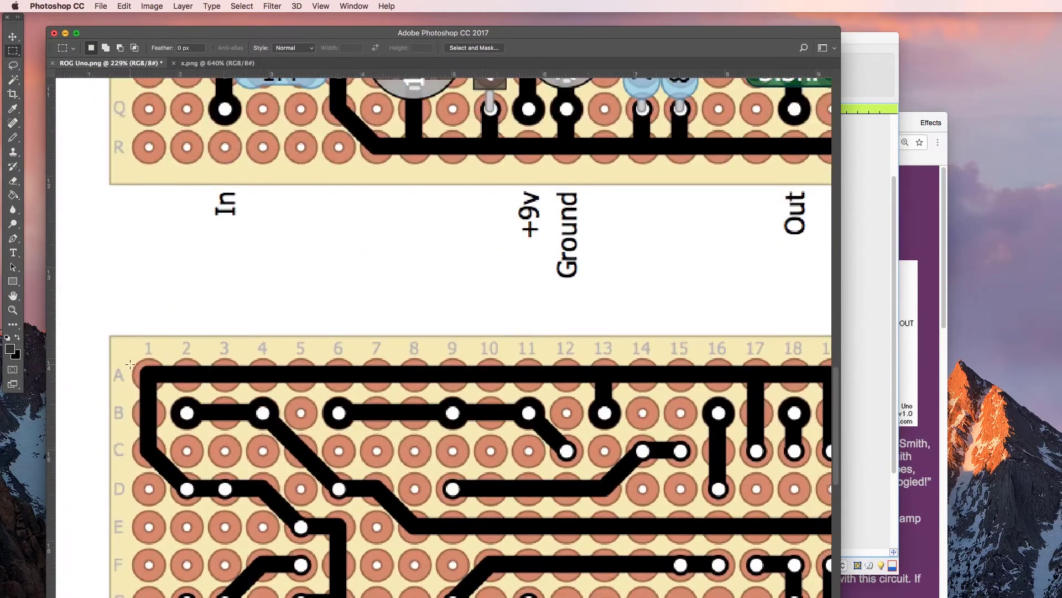
scroll(131, 365, "up", 3)
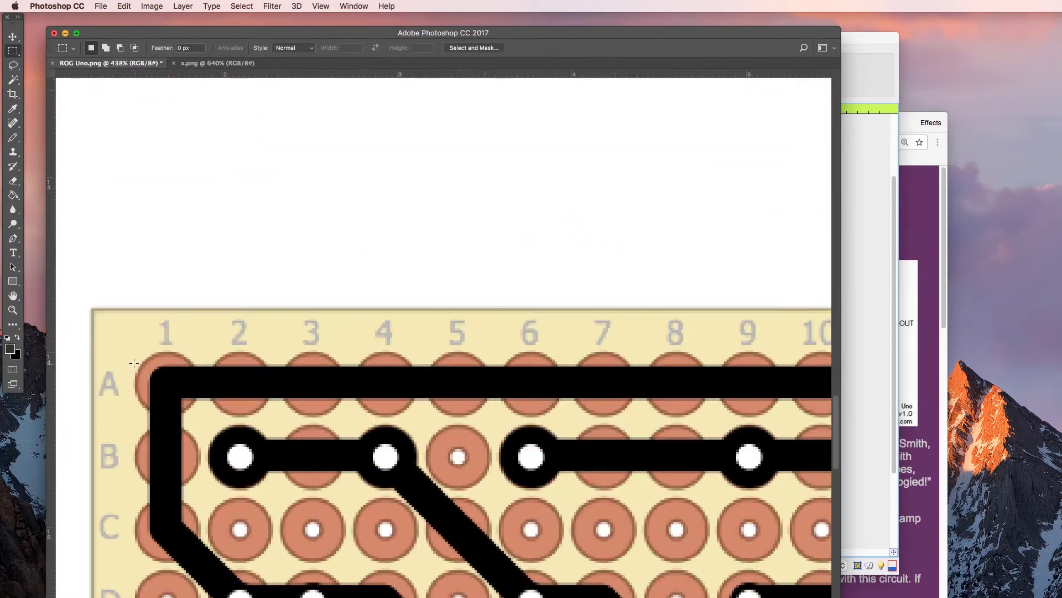
left_click_drag(138, 351, 186, 404)
scroll(186, 405, "down", 10)
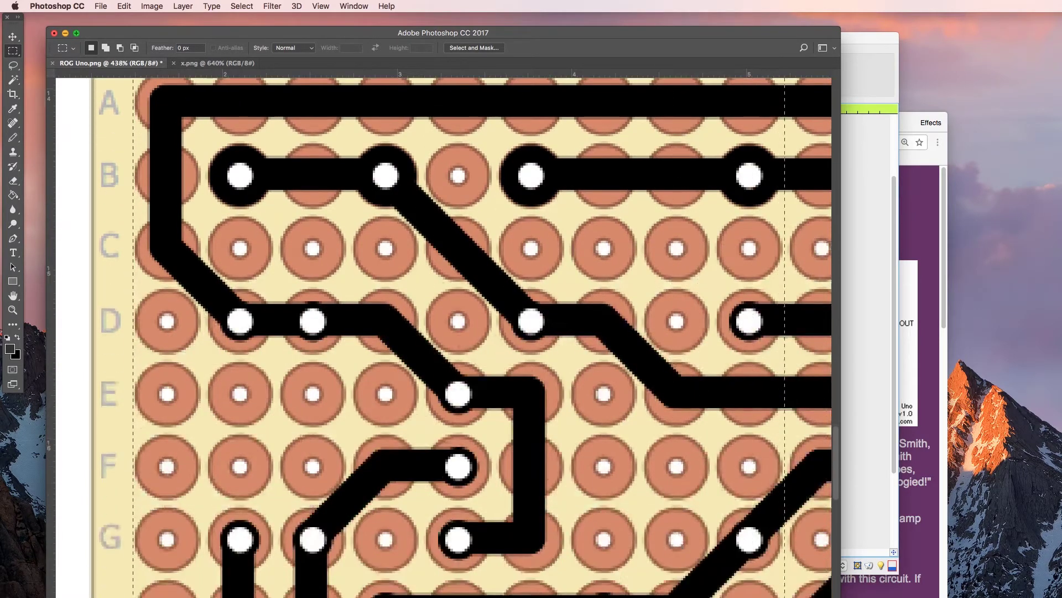
scroll(186, 404, "right", 2)
scroll(443, 332, "right", 10)
scroll(443, 332, "down", 5)
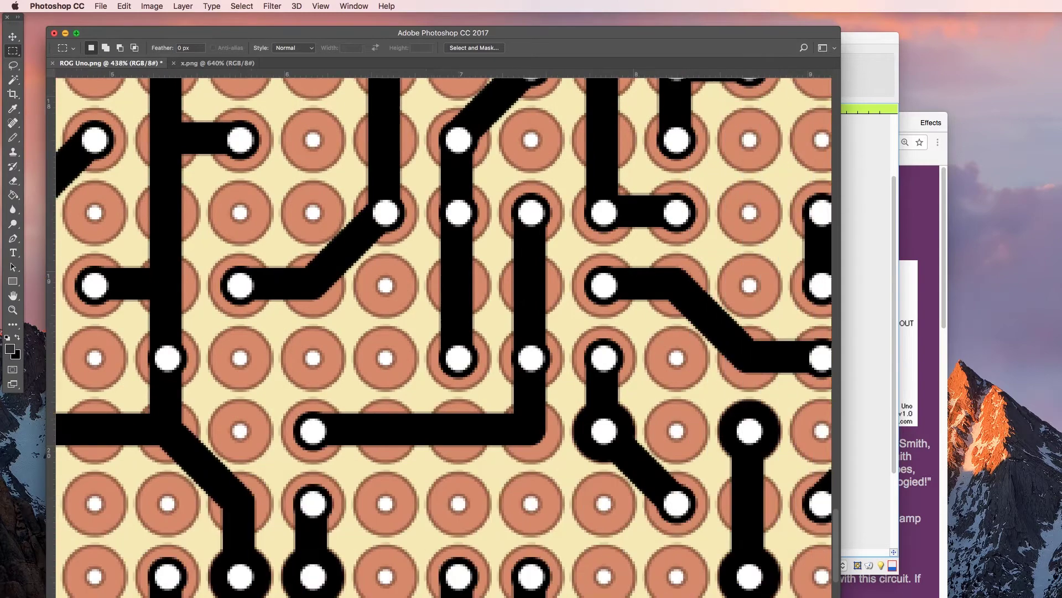
left_click_drag(833, 593, 706, 576)
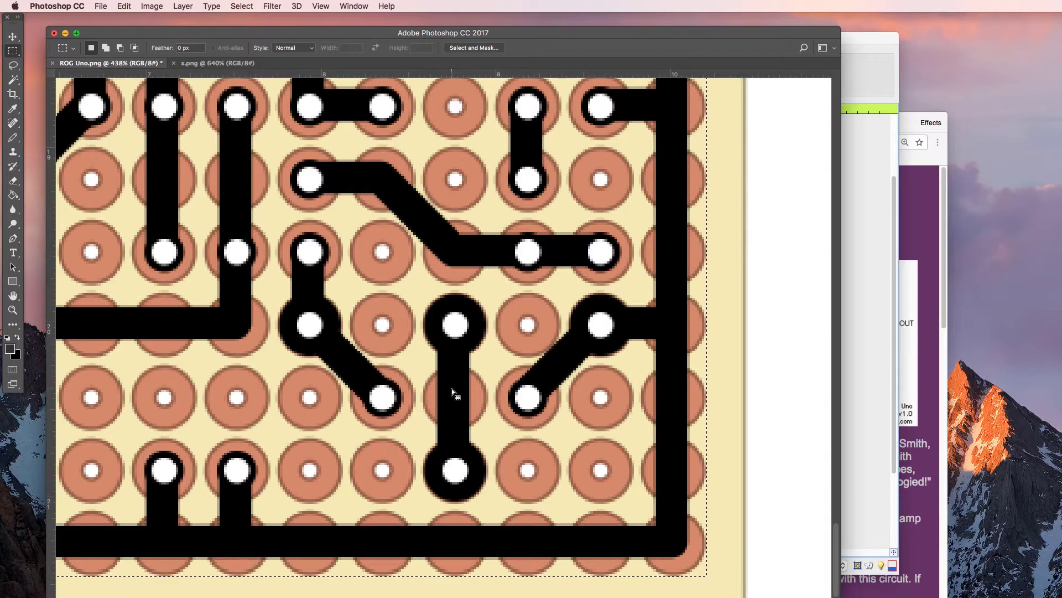
scroll(452, 388, "down", 3)
scroll(449, 384, "up", 15)
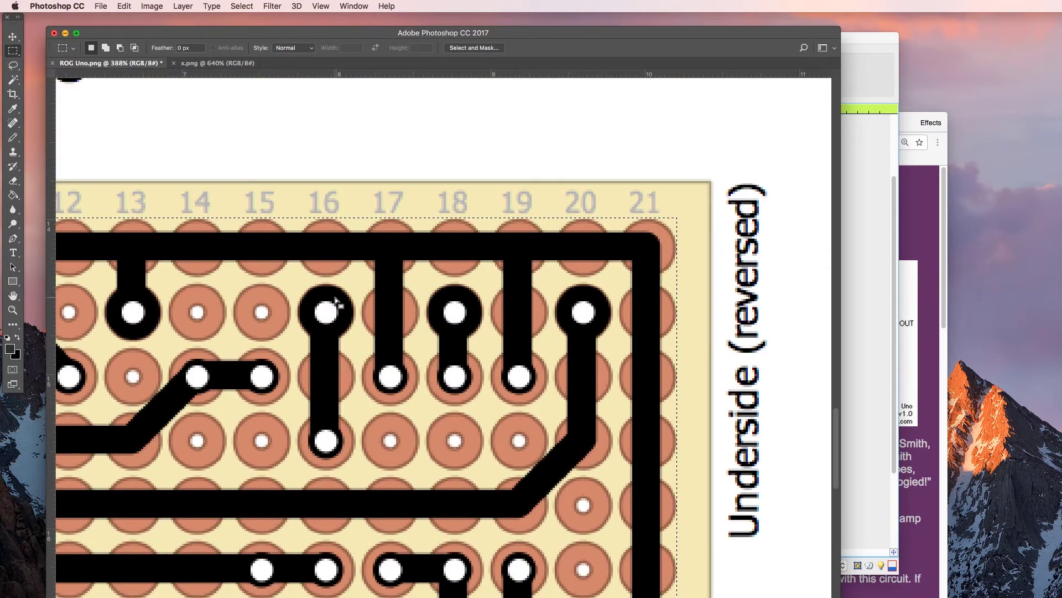
- Free-transform the underside board to W -100% to mirror it, then deselect
key("super+t")
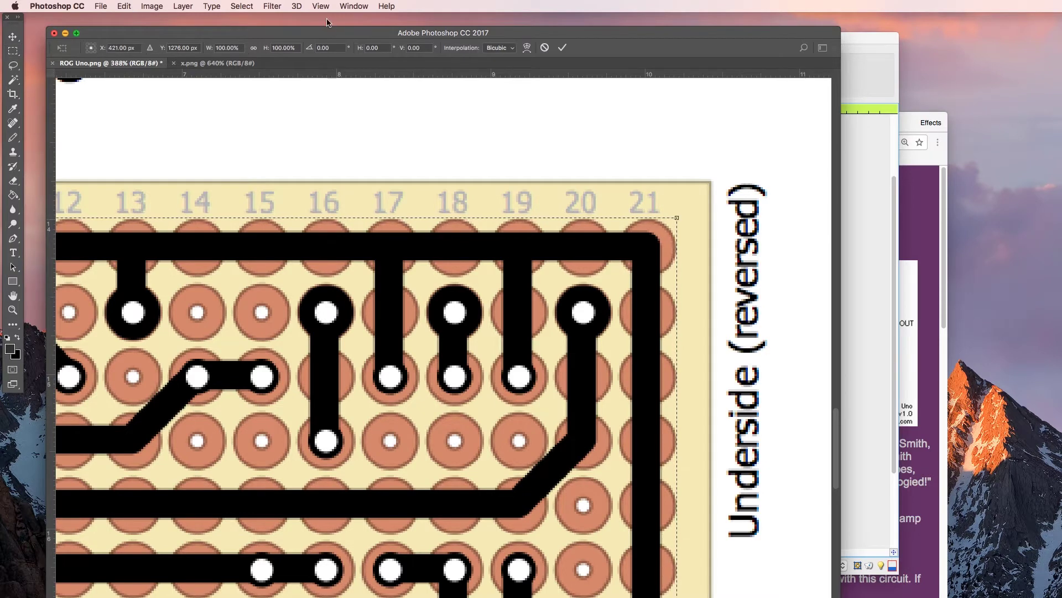
left_click(217, 48)
key("Left")
type("-")
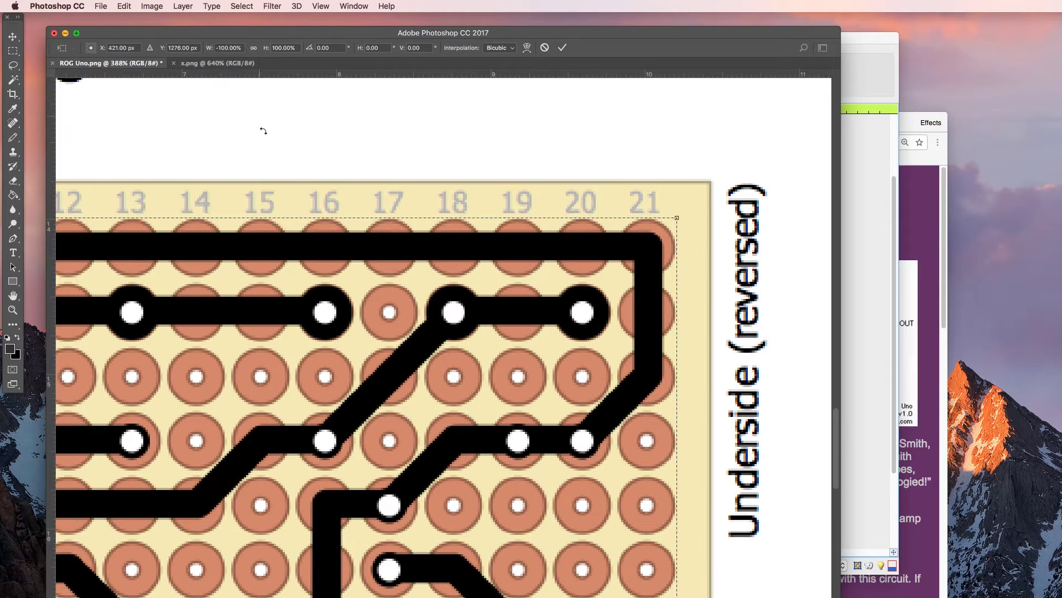
key("Return")
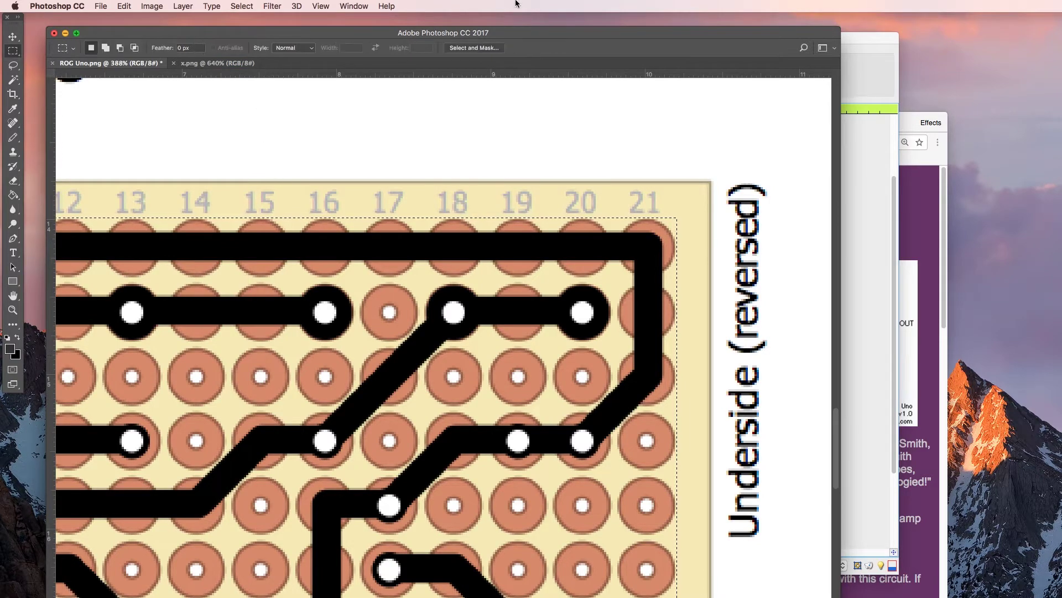
key("super+d")
scroll(419, 334, "down", 1)
scroll(419, 335, "down", 10)
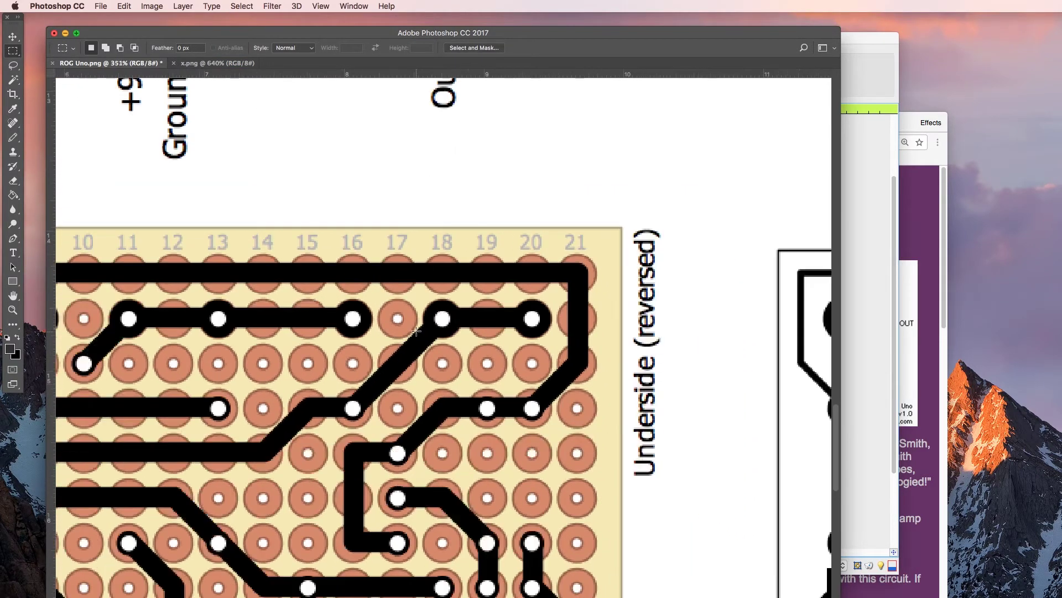
scroll(414, 330, "down", 2)
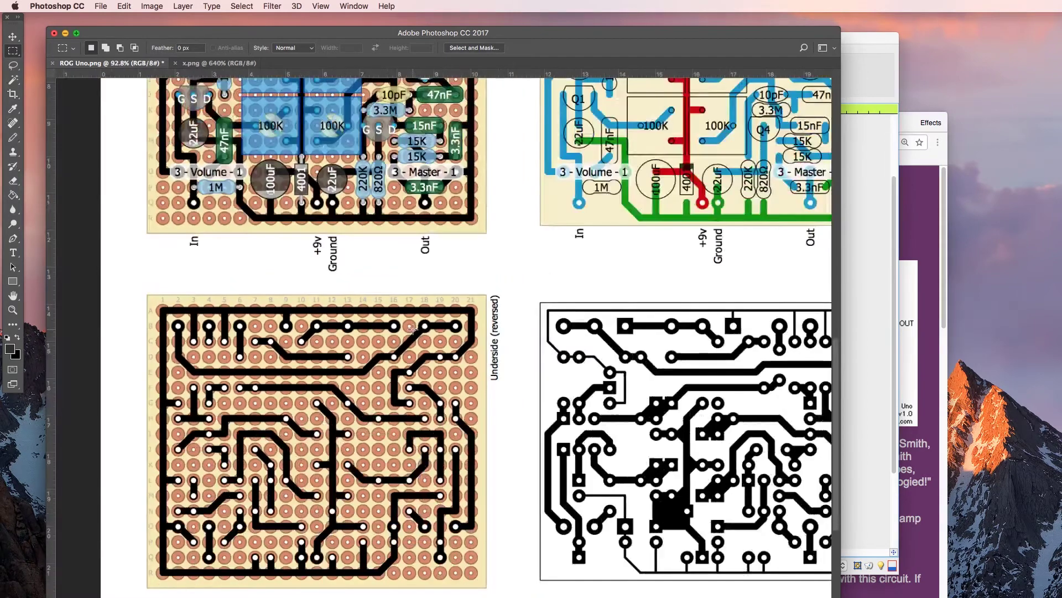
scroll(412, 328, "down", 1)
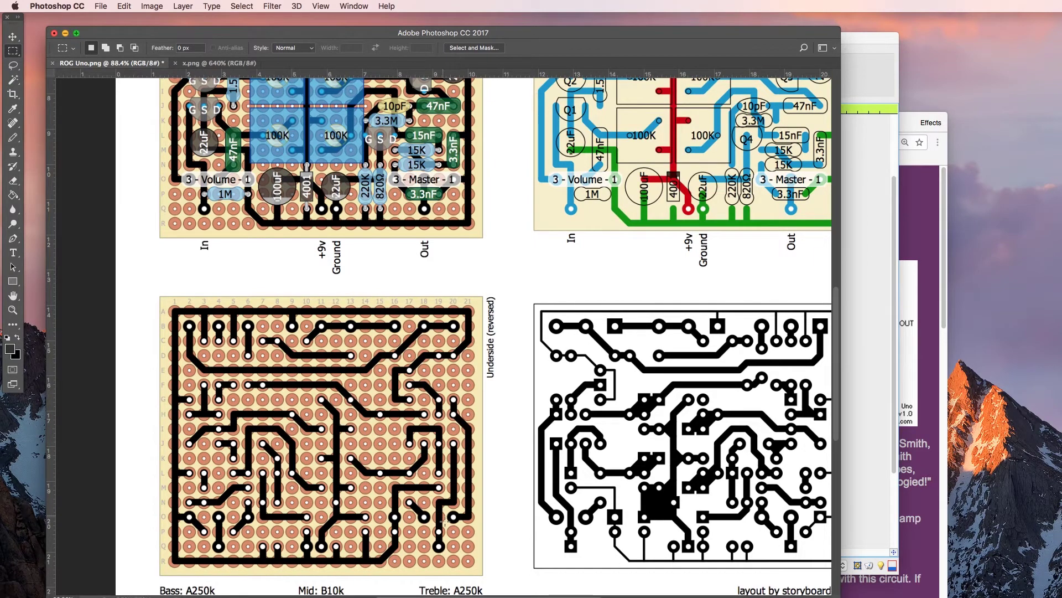
scroll(465, 295, "down", 1)
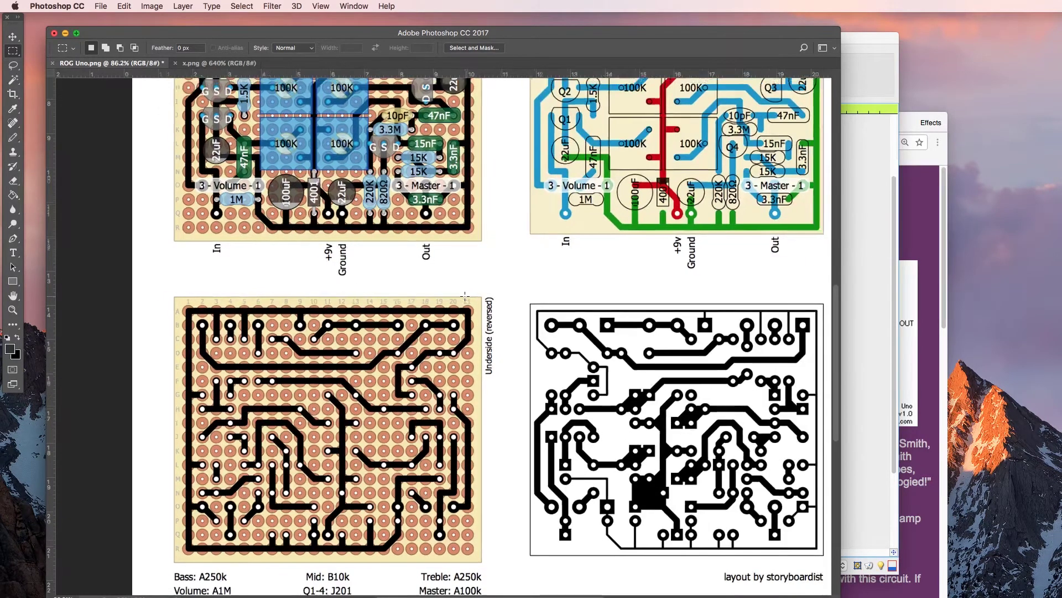
scroll(464, 294, "down", 3)
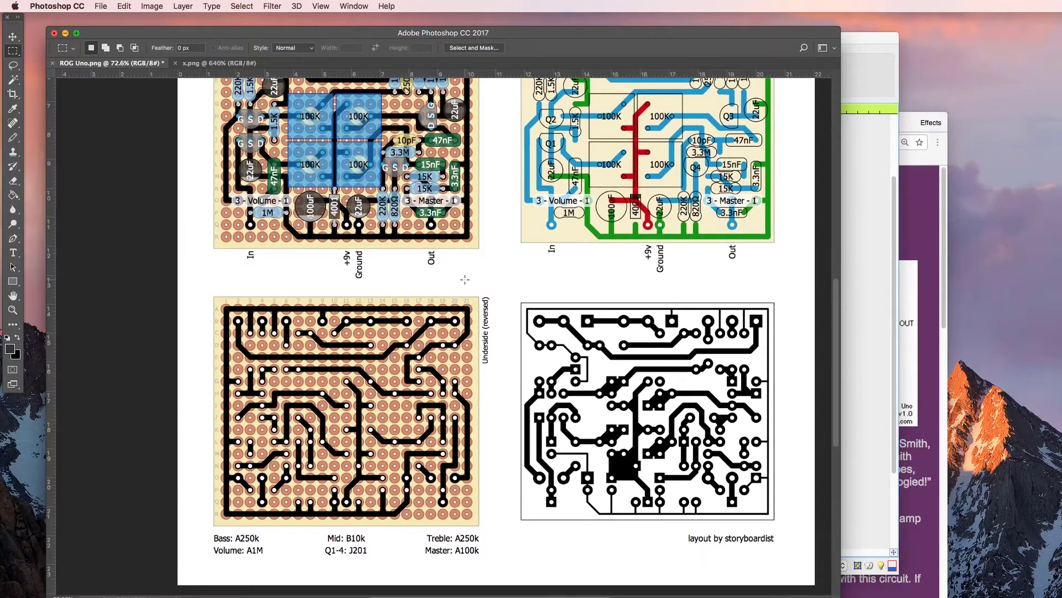
scroll(464, 279, "up", 3)
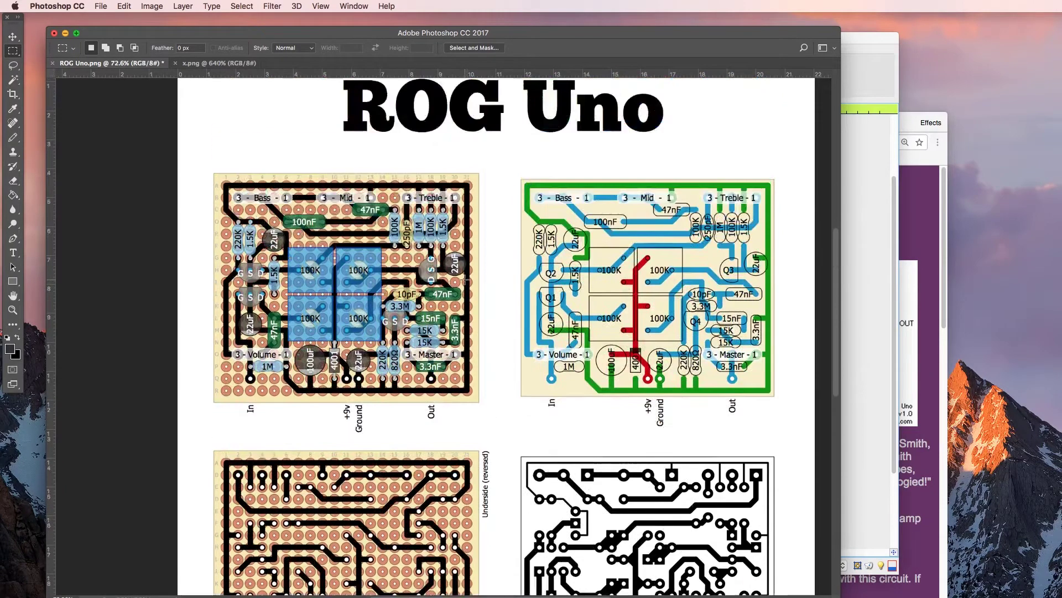
scroll(465, 278, "down", 2)
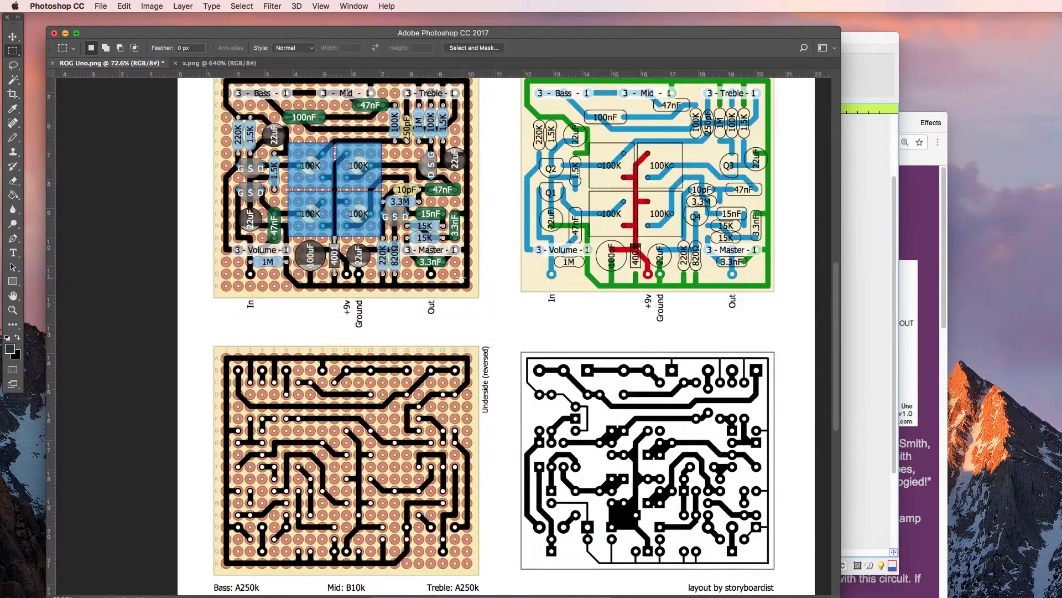
scroll(461, 278, "down", 1)
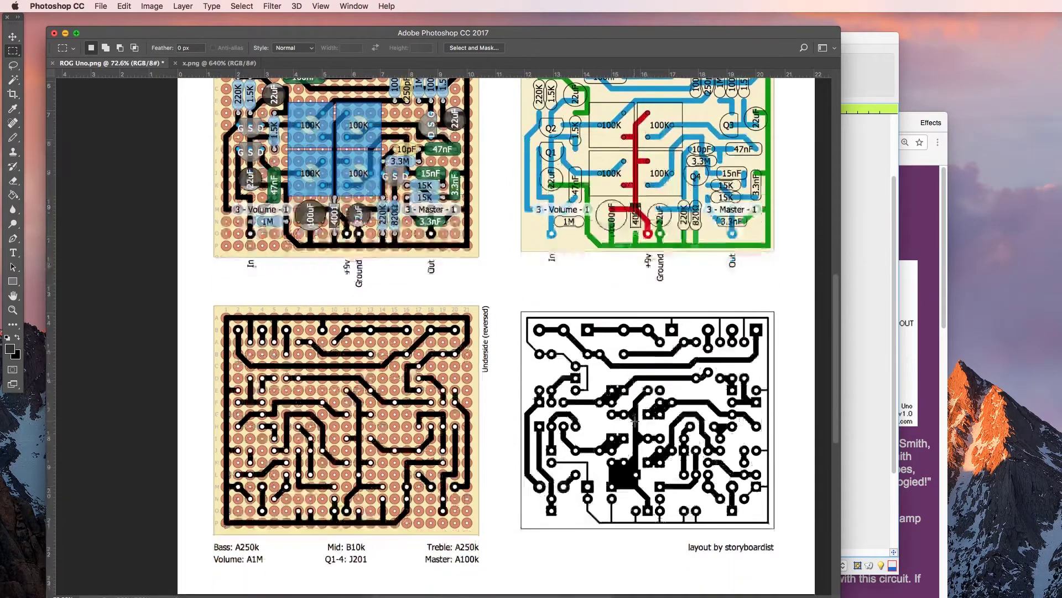
scroll(653, 485, "down", 1)
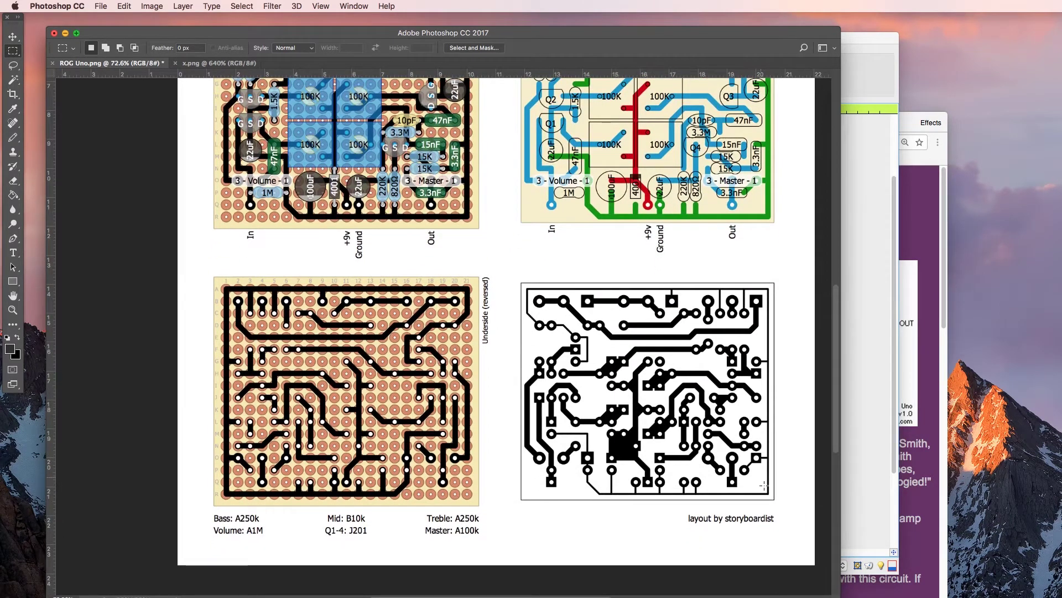
scroll(764, 485, "up", 3)
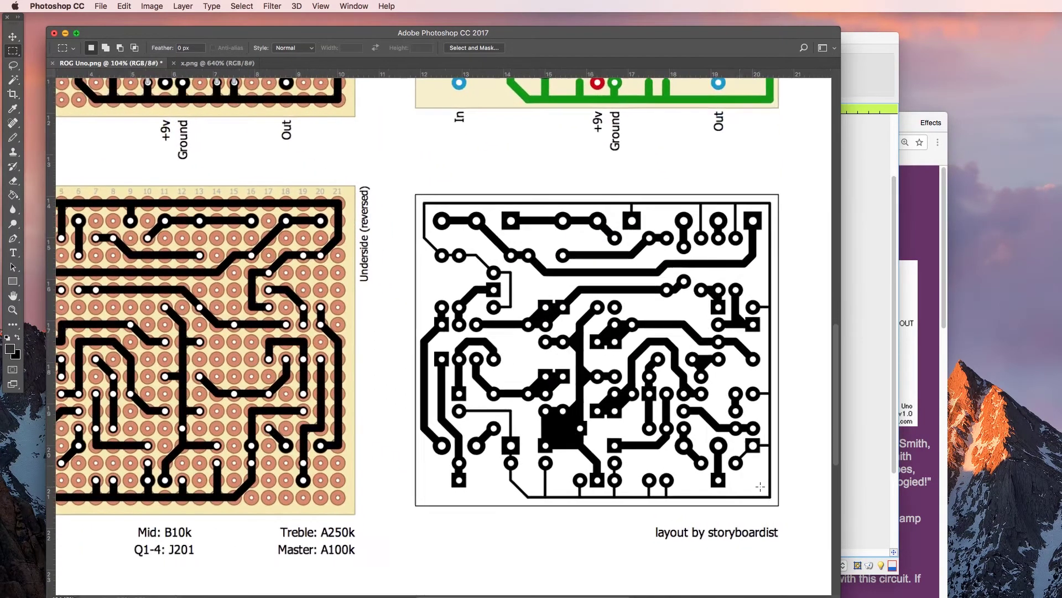
scroll(759, 486, "up", 1)
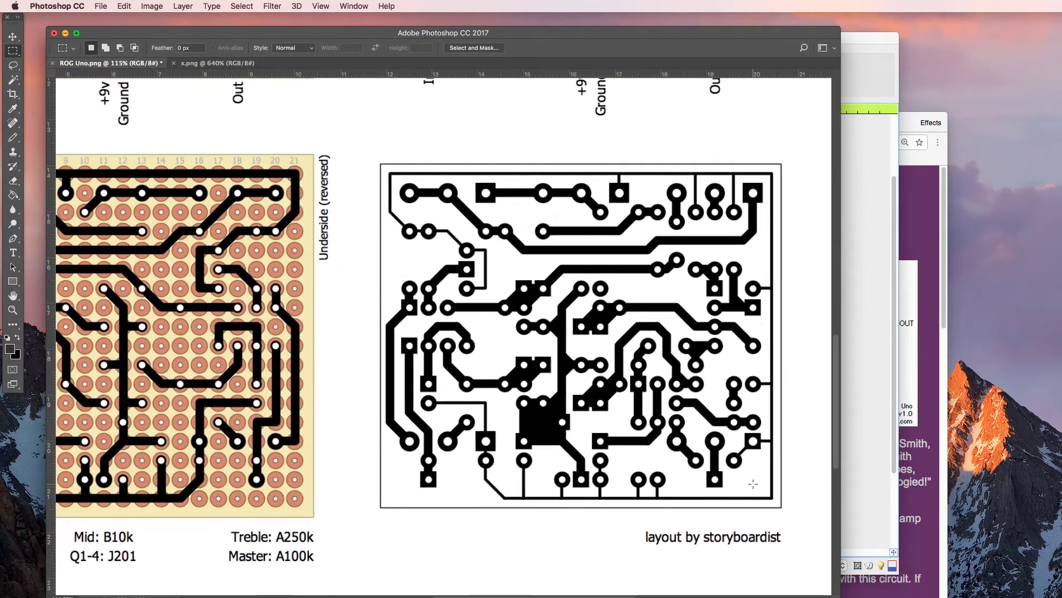
scroll(753, 484, "up", 1)
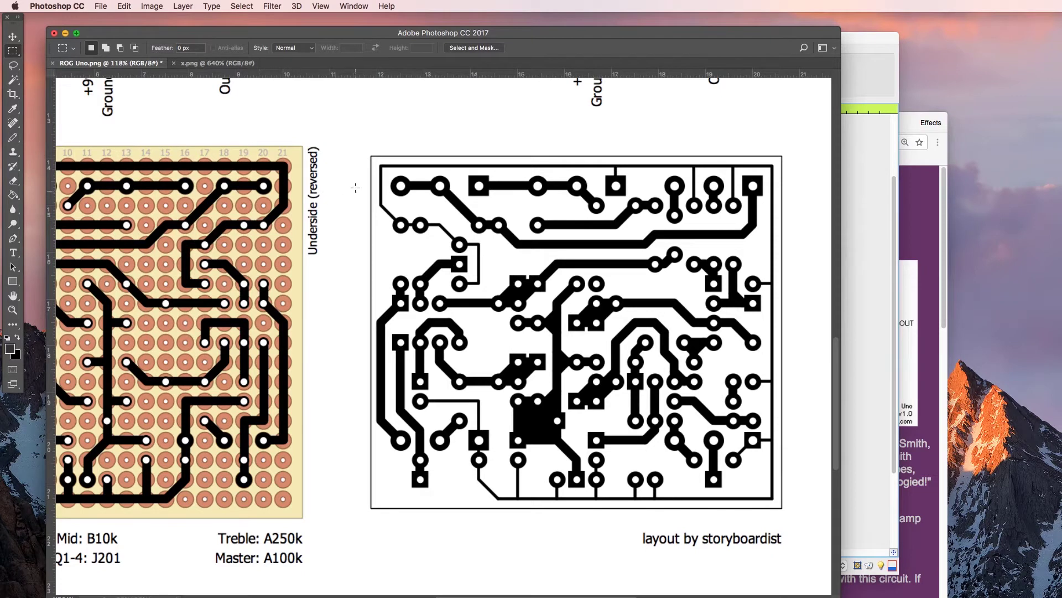
- Marquee-select the board interior and add a strip along its left side
left_click_drag(390, 175, 767, 490)
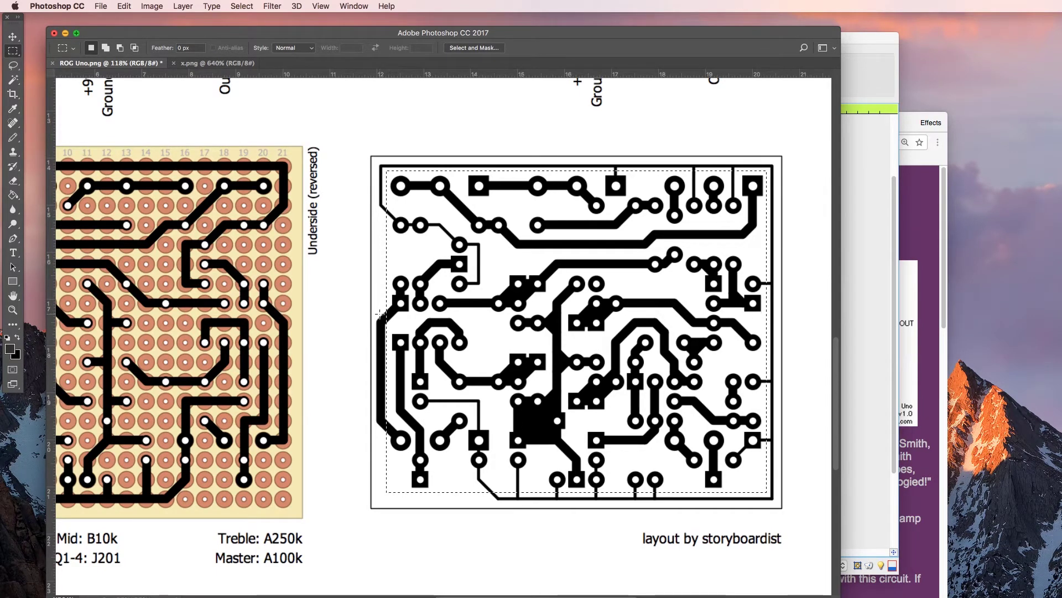
left_click_drag(373, 303, 396, 404)
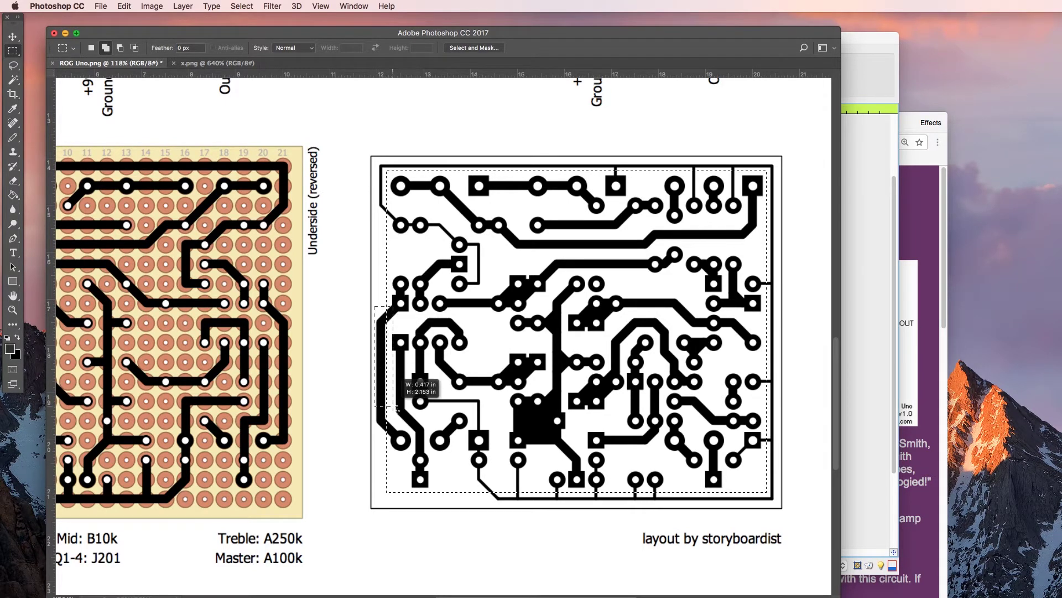
left_click_drag(399, 442, 399, 449)
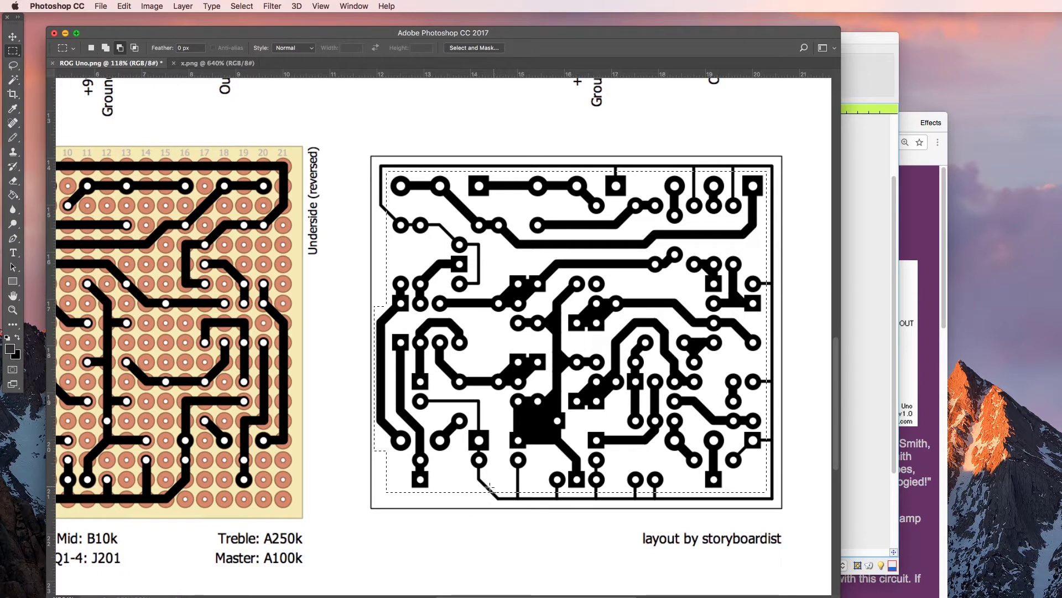
- Subtract rectangular notches around the bottom, lower-left, square and round pads from the selection
left_click_drag(476, 480, 567, 504)
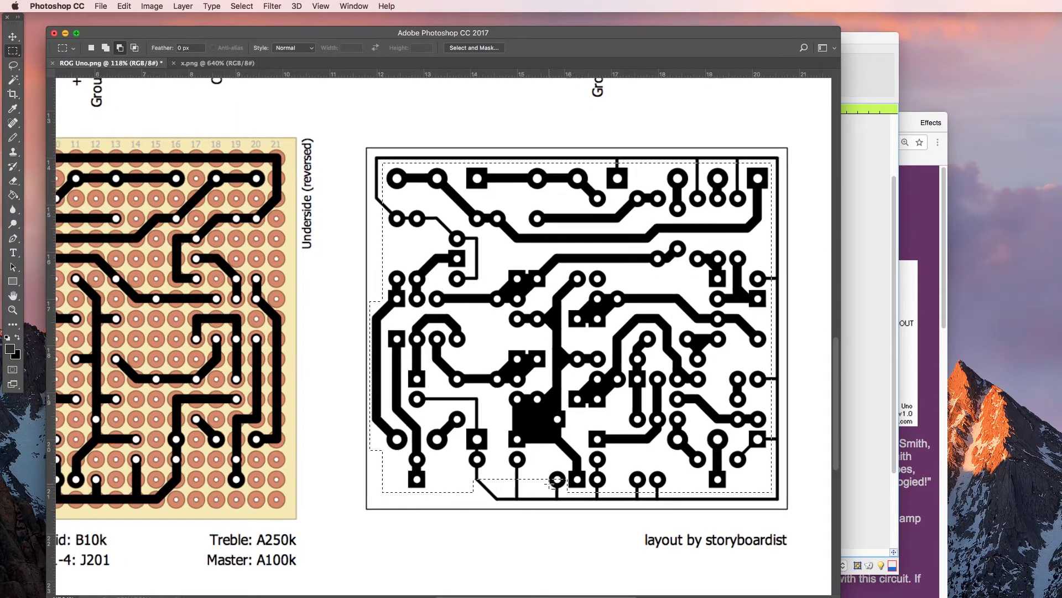
scroll(551, 480, "up", 5)
left_click_drag(544, 447, 585, 498)
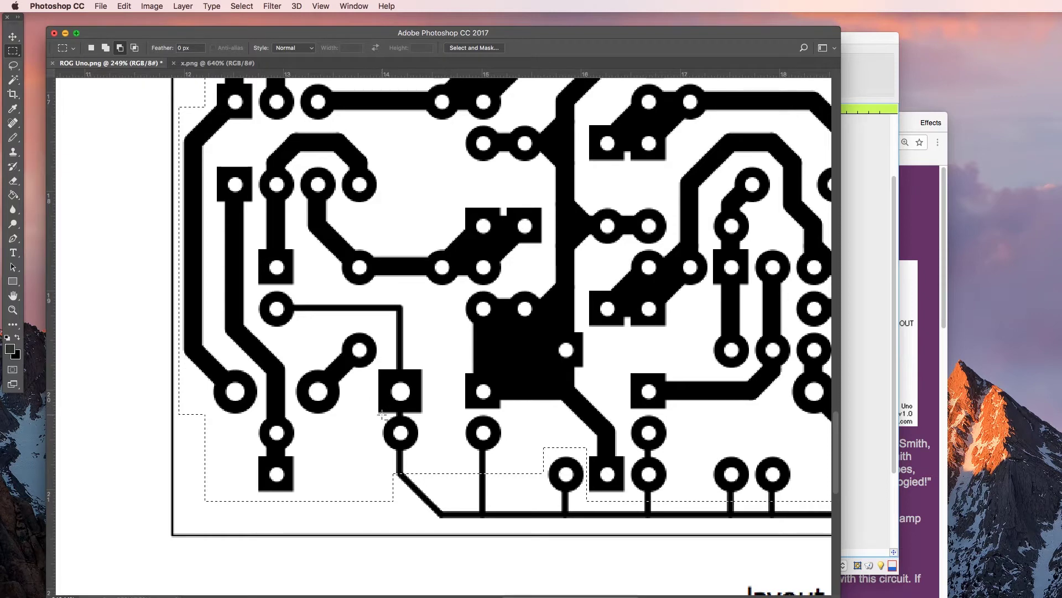
left_click_drag(378, 414, 506, 475)
left_click_drag(376, 365, 425, 411)
mouse_move(256, 289)
left_mouse_down()
mouse_move(304, 330)
mouse_move(413, 328)
mouse_move(417, 366)
left_mouse_up()
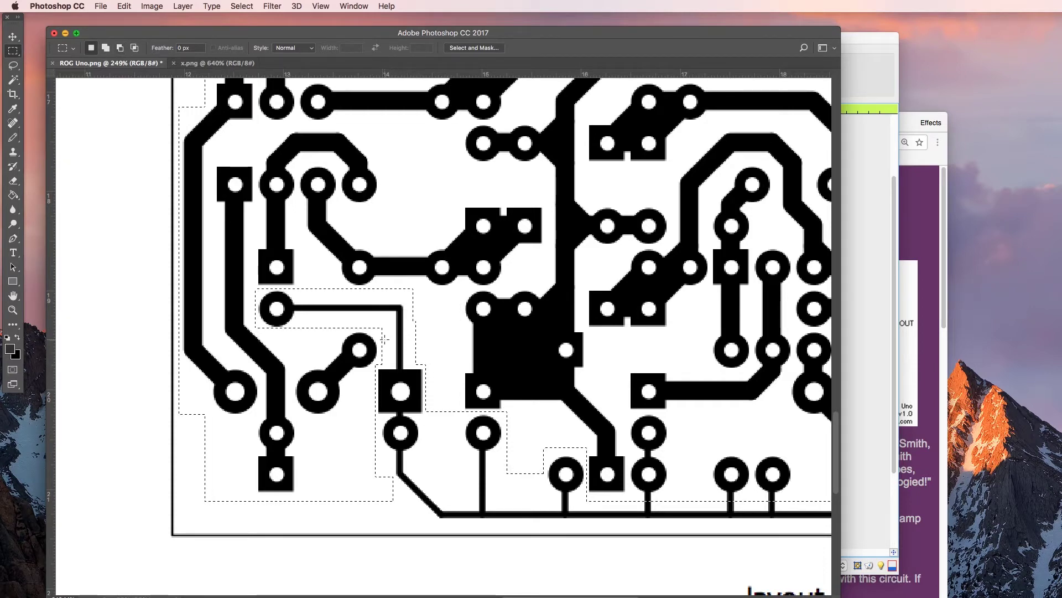
- With the Lasso, subtract a freehand loop around the two bottom-edge pads from the selection
left_click(13, 69)
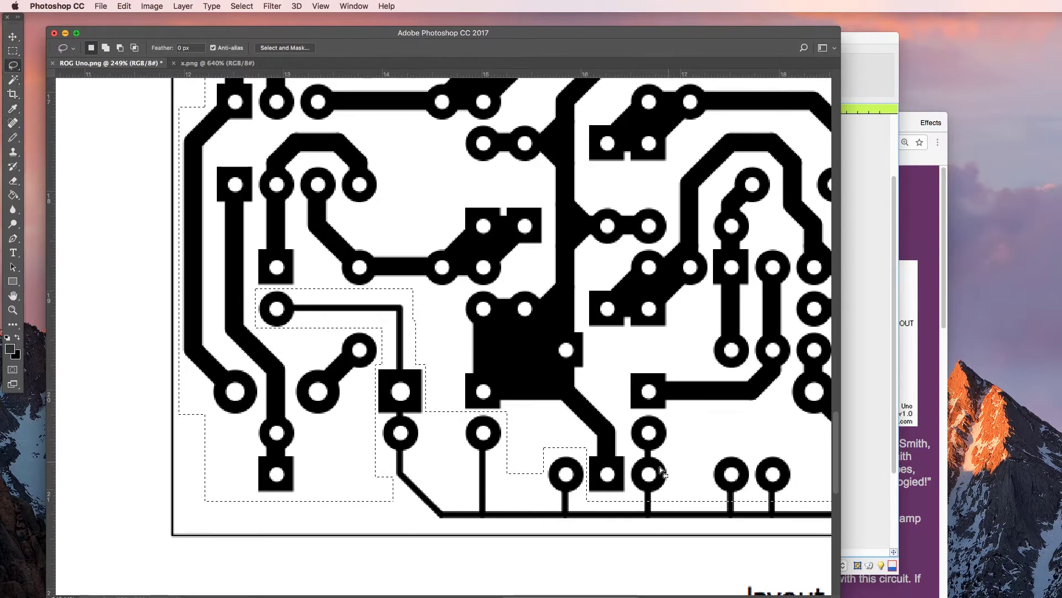
mouse_move(628, 500)
left_mouse_down()
mouse_move(637, 417)
mouse_move(670, 423)
mouse_move(678, 463)
left_mouse_up()
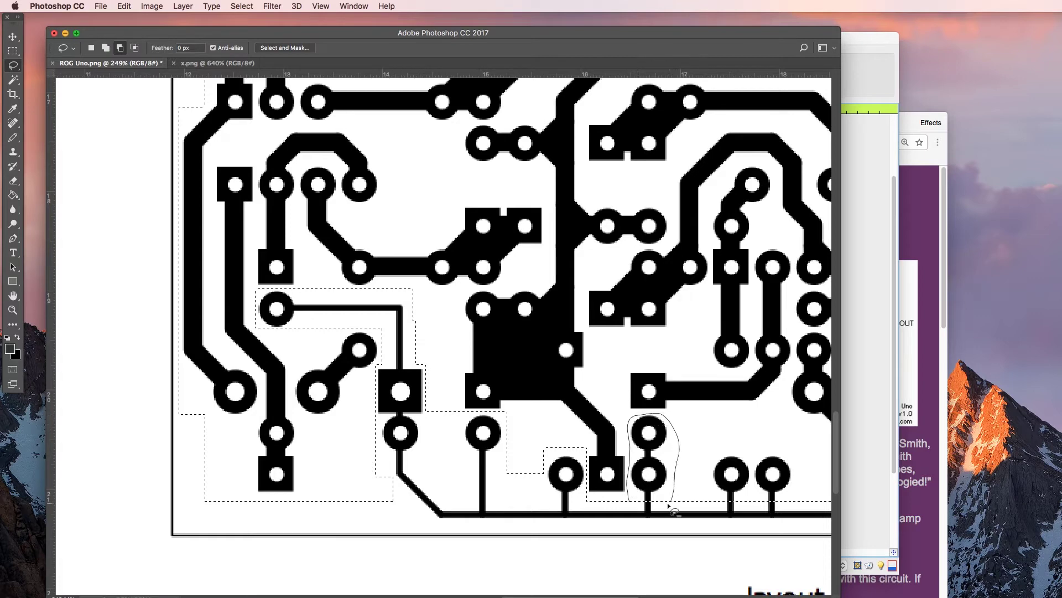
left_click_drag(668, 508, 631, 501)
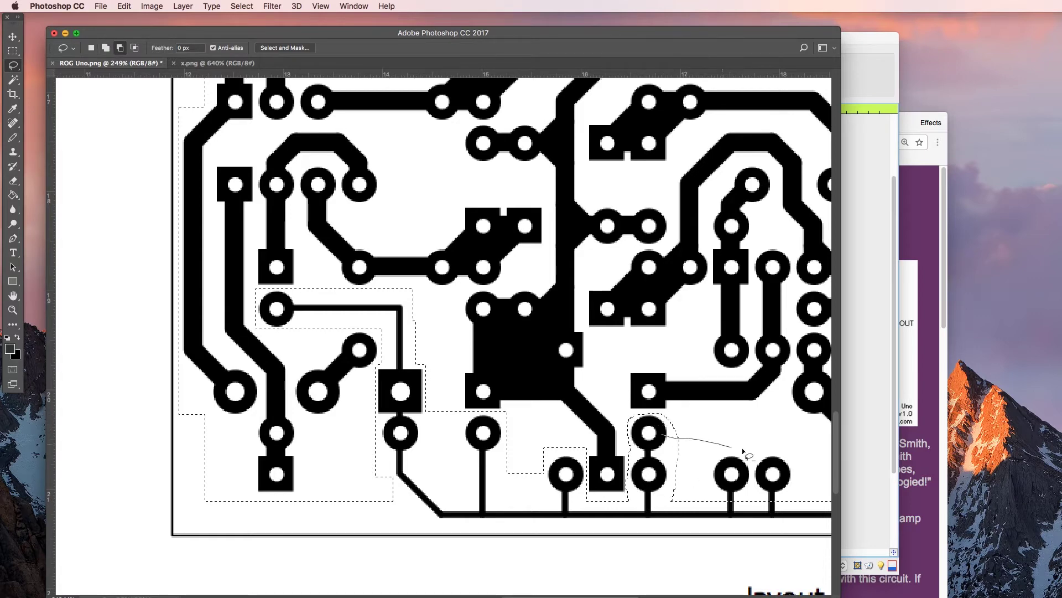
mouse_move(753, 448)
left_mouse_down()
mouse_move(804, 473)
mouse_move(757, 515)
mouse_move(664, 512)
mouse_move(653, 490)
left_mouse_up()
scroll(604, 594, "right", 10)
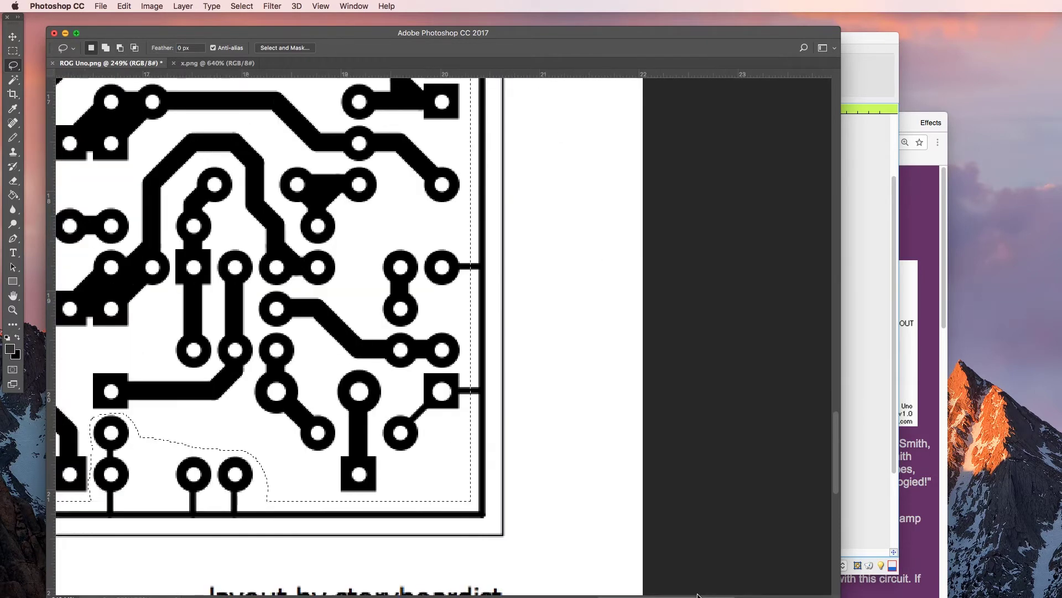
- With Rectangular Marquee, cut notches around the lower-right and right-edge pads
key("m")
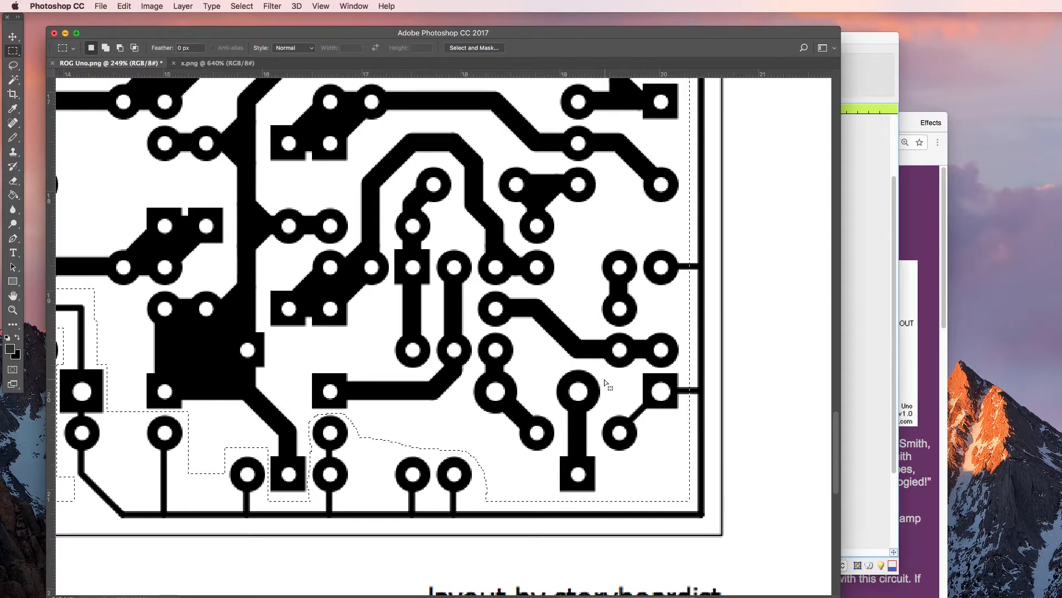
left_click_drag(605, 370, 690, 456)
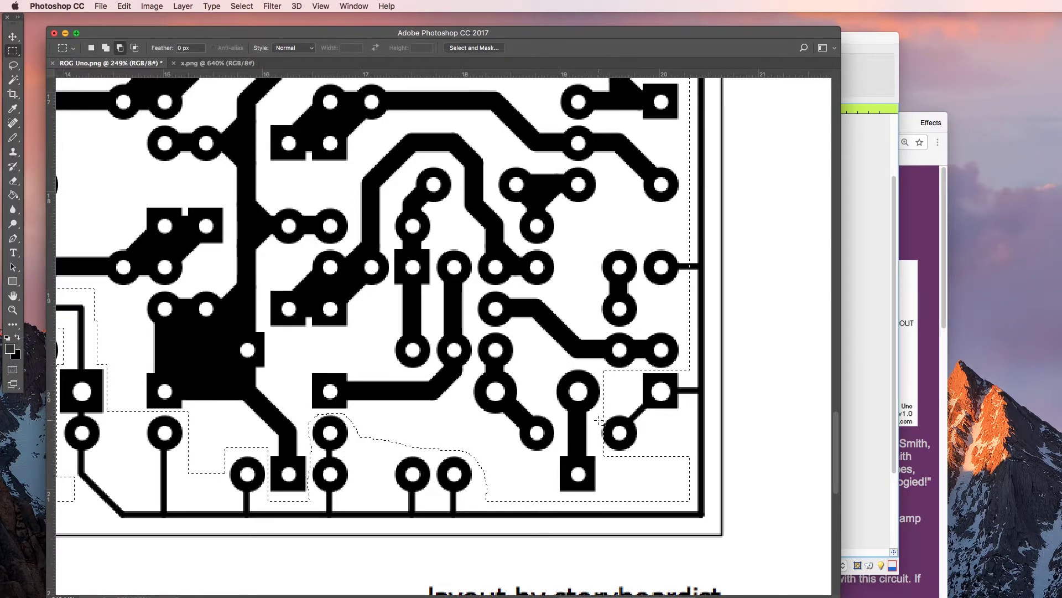
left_click_drag(611, 418, 700, 511)
left_click_drag(643, 245, 698, 288)
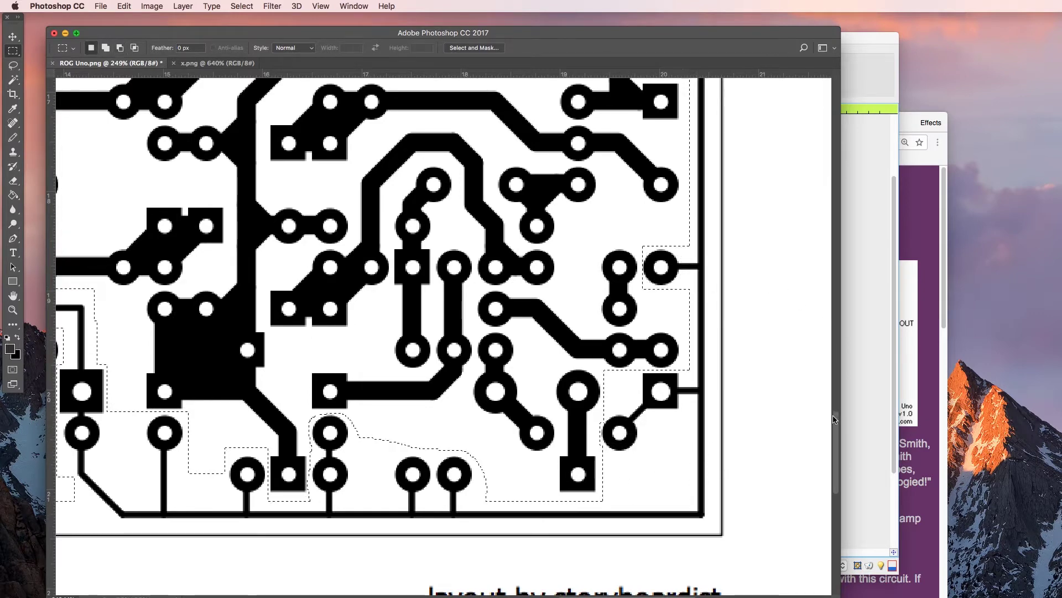
scroll(638, 283, "up", 5)
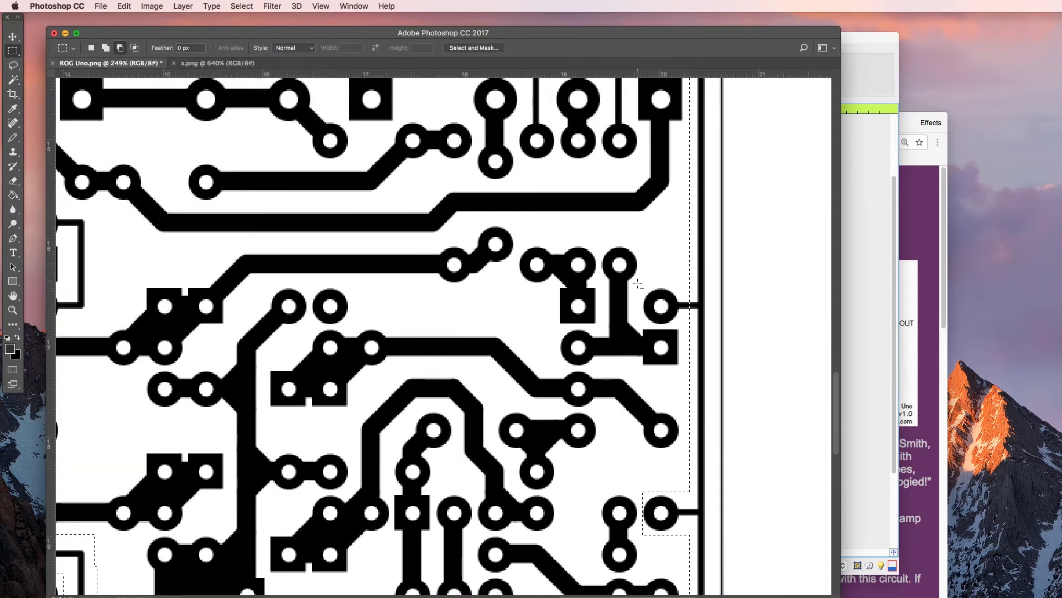
left_click_drag(643, 285, 696, 325)
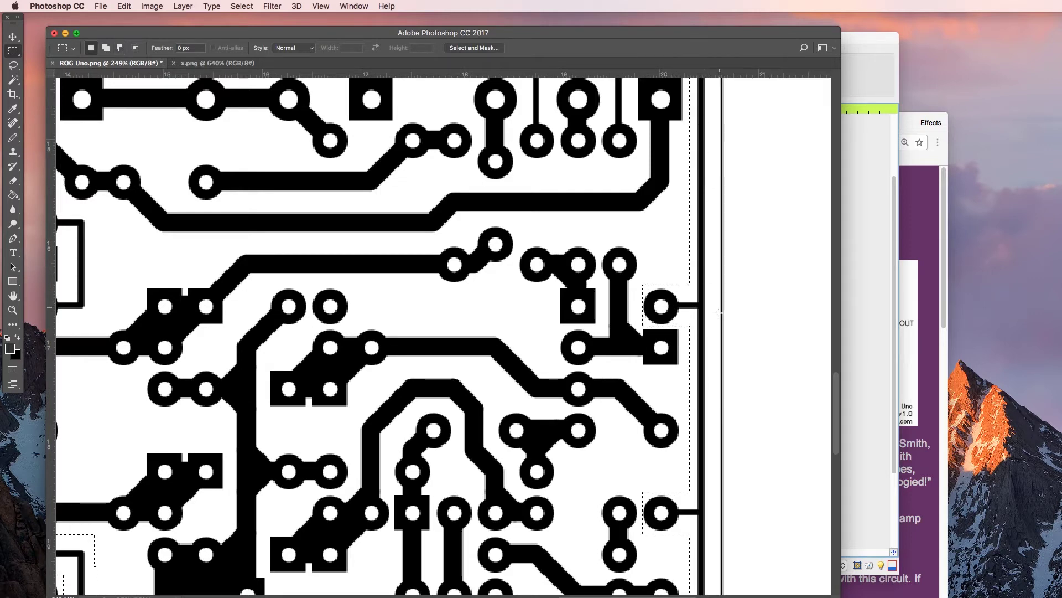
- Subtract boxes around the top-edge pads, their leads, and a stepped notch around the upper-left pads
scroll(641, 325, "up", 5)
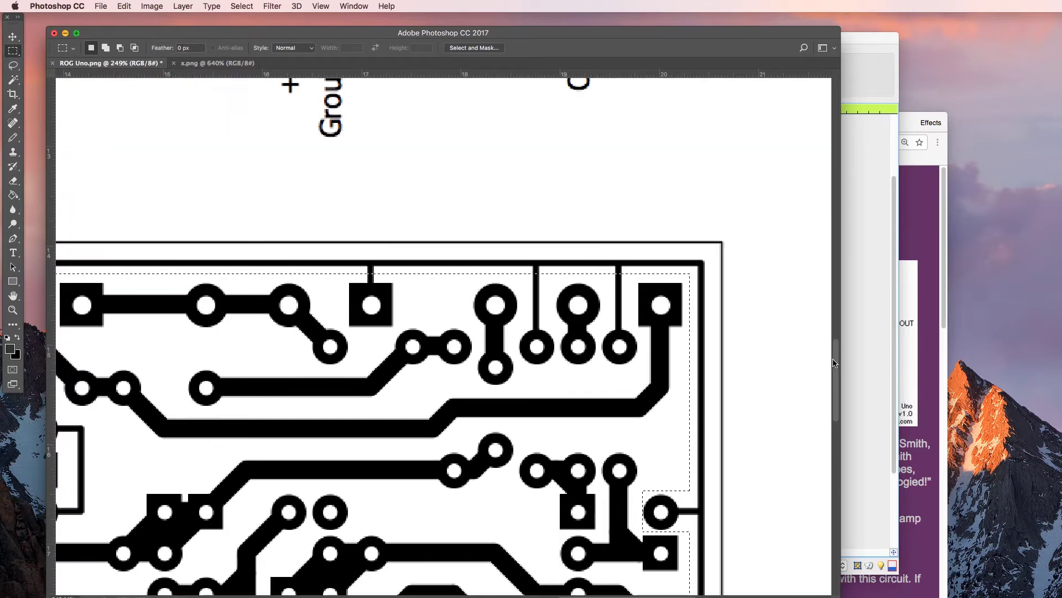
key("alt")
left_click_drag(600, 330, 640, 366)
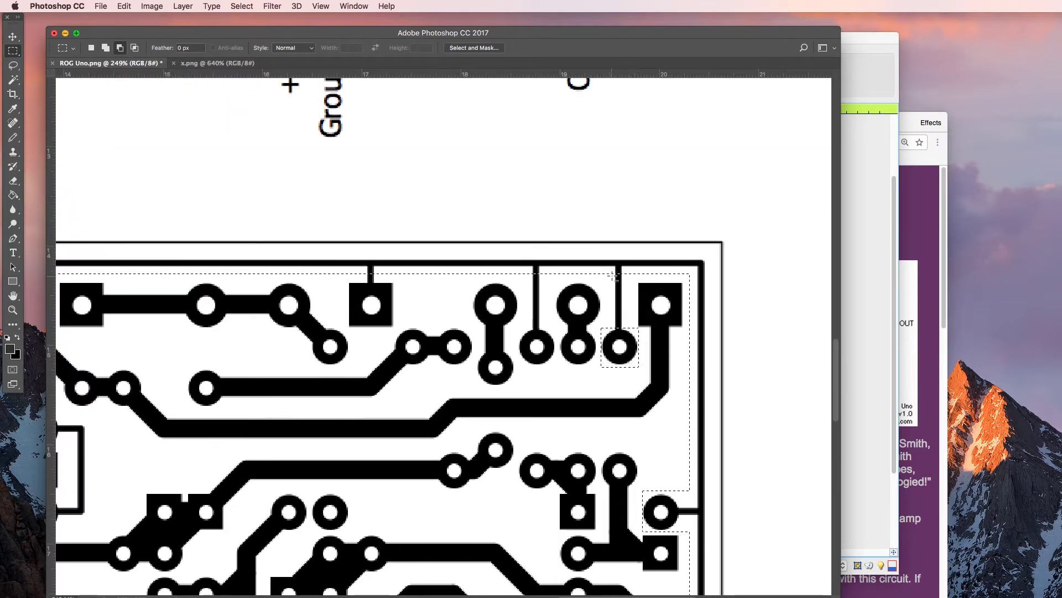
left_click_drag(608, 267, 631, 328)
left_click_drag(523, 266, 557, 366)
mouse_move(348, 272)
left_mouse_down()
mouse_move(390, 302)
mouse_move(394, 332)
left_mouse_up()
scroll(443, 410, "left", 10)
left_click_drag(281, 333, 396, 410)
mouse_move(382, 369)
left_mouse_down()
mouse_move(417, 395)
mouse_move(443, 447)
mouse_move(479, 453)
left_mouse_up()
key("l")
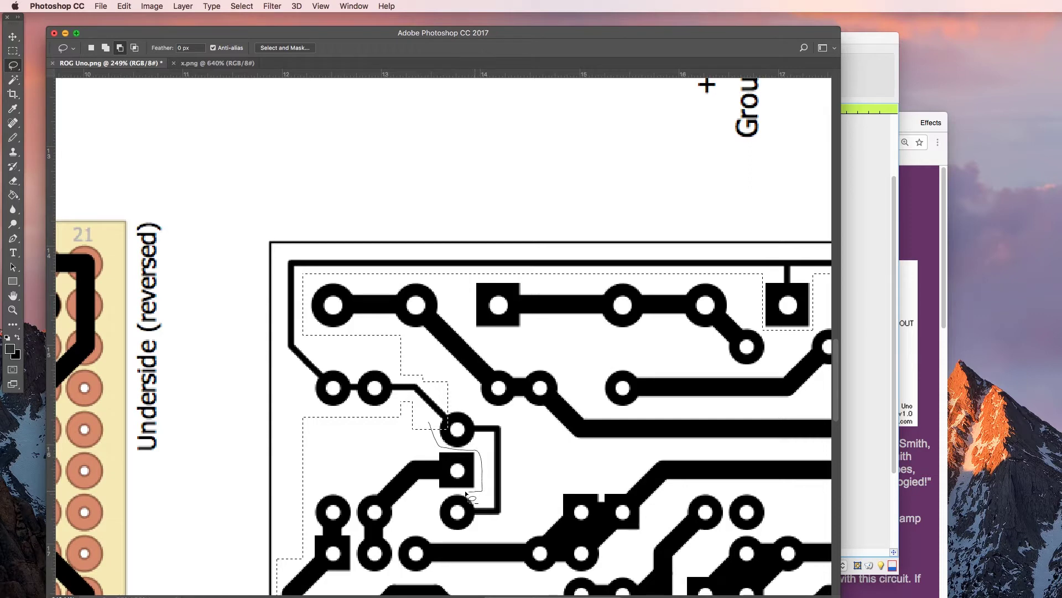
- Lasso around the top-left pad column to join it to the selection, then zoom out to the whole board
mouse_move(463, 494)
left_mouse_down()
mouse_move(441, 496)
mouse_move(438, 531)
mouse_move(509, 514)
mouse_move(508, 435)
mouse_move(485, 407)
mouse_move(430, 425)
left_mouse_up()
scroll(430, 429, "down", 2)
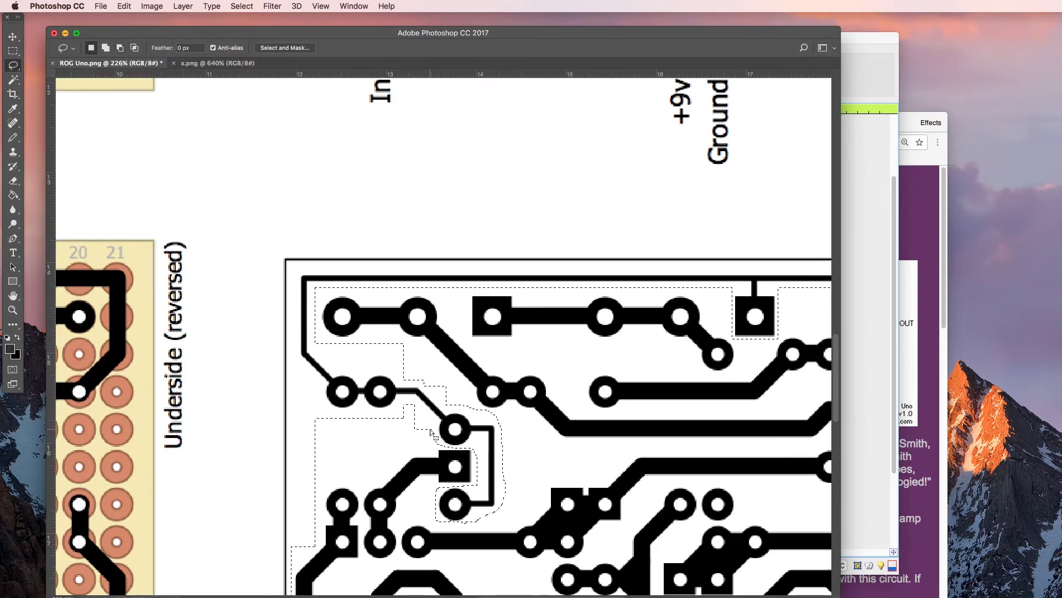
scroll(430, 430, "down", 5)
scroll(430, 429, "down", 1)
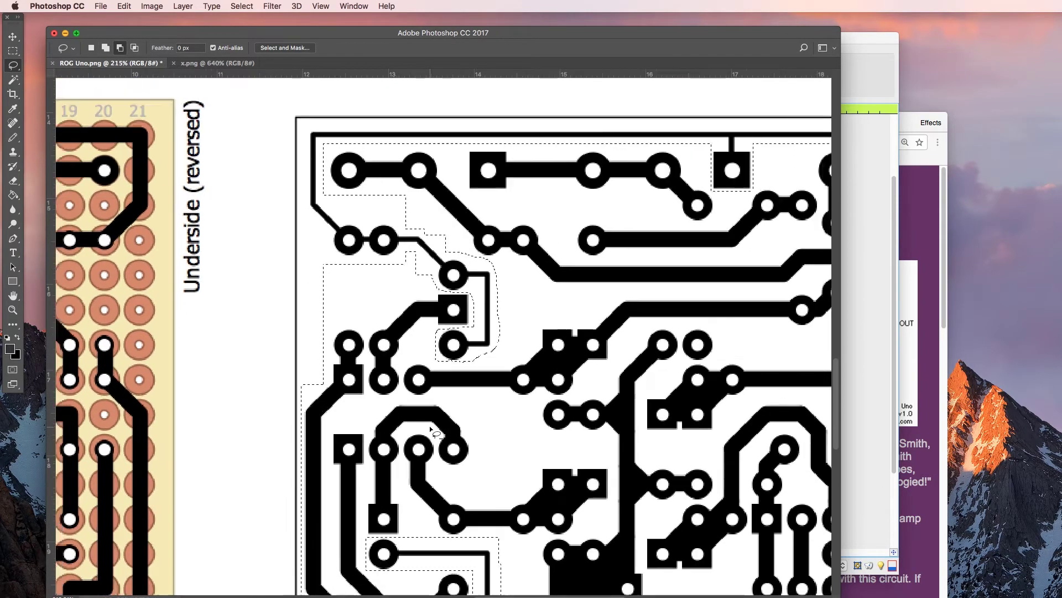
scroll(431, 429, "down", 8)
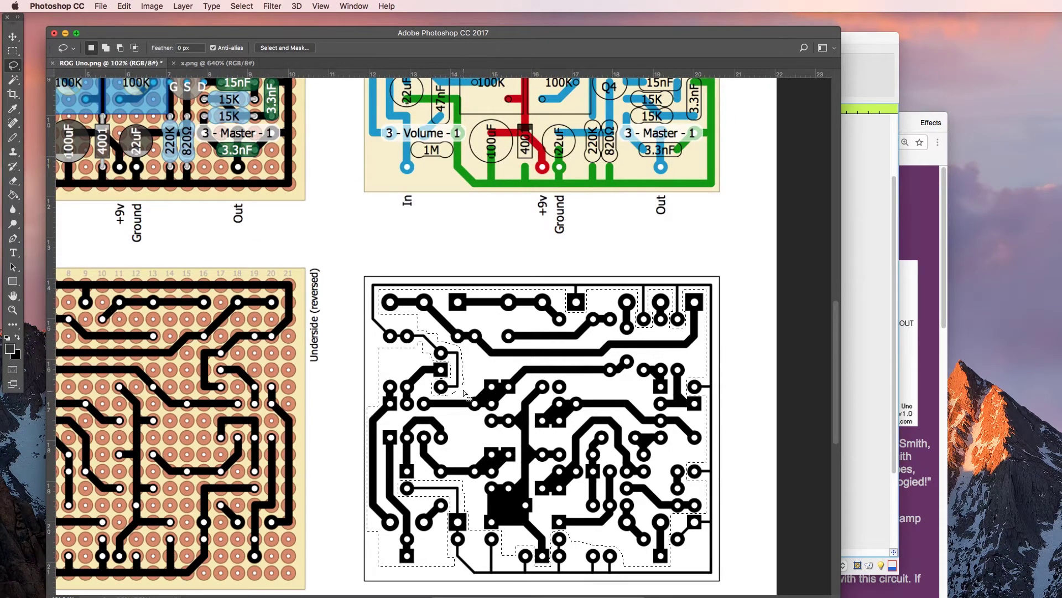
- Reset colours to black and white, then Layer Via Cut the selected board interior onto Layer 1
left_click(7, 338)
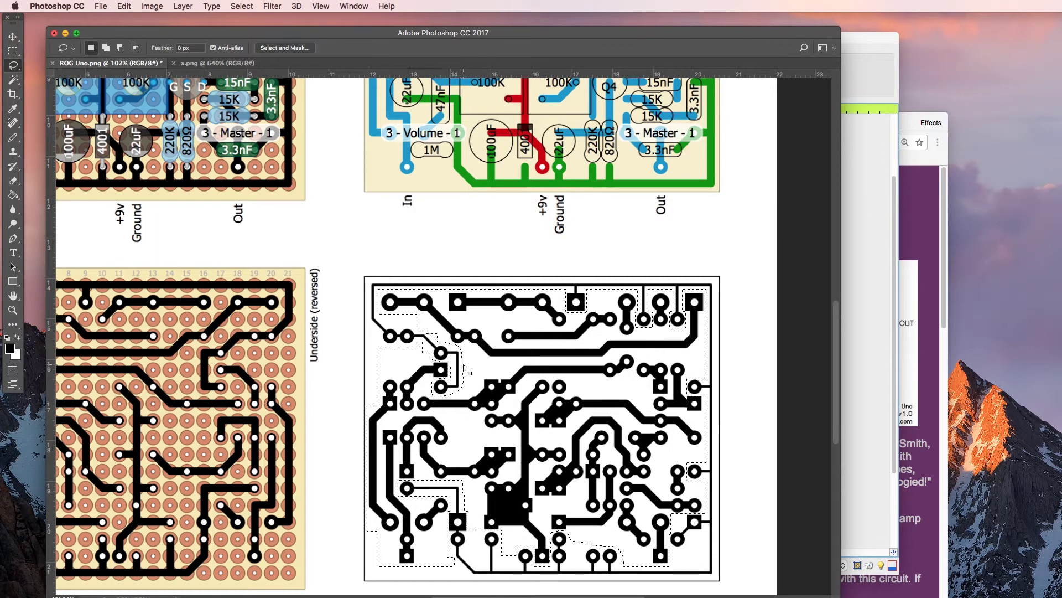
key("m")
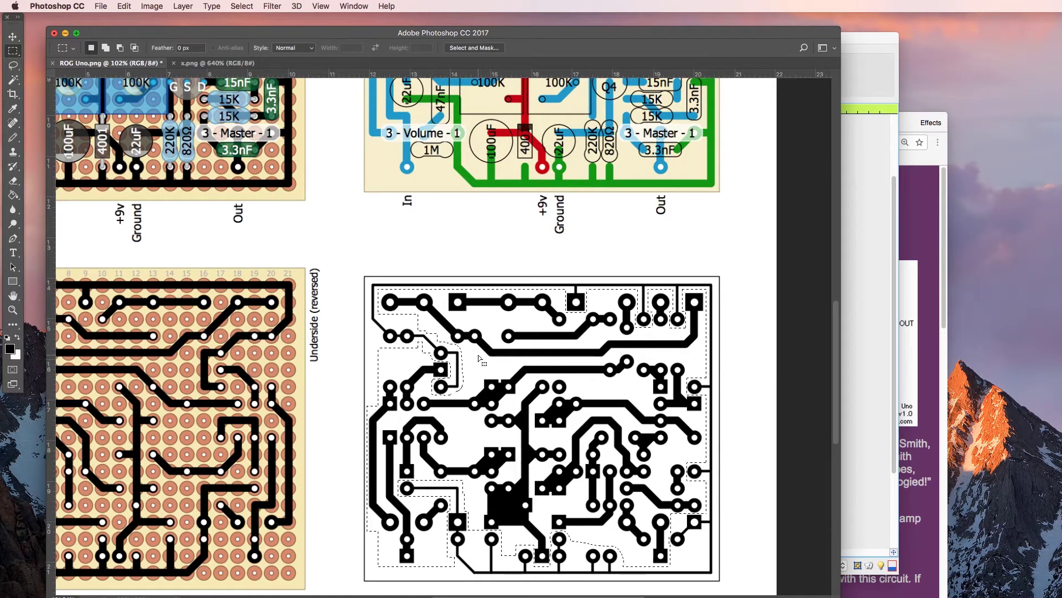
right_click(477, 355)
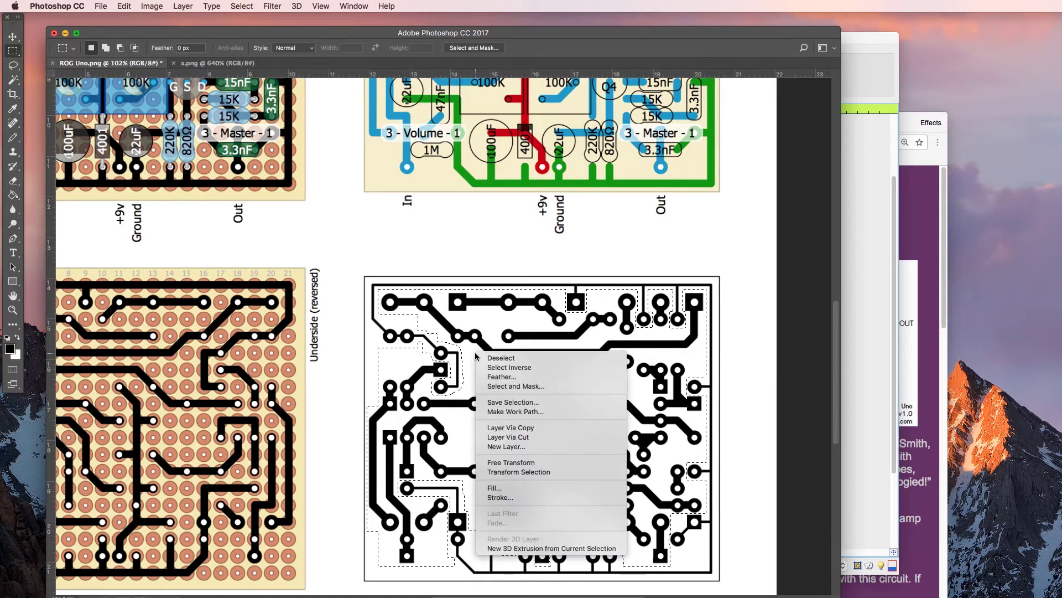
left_click(520, 438)
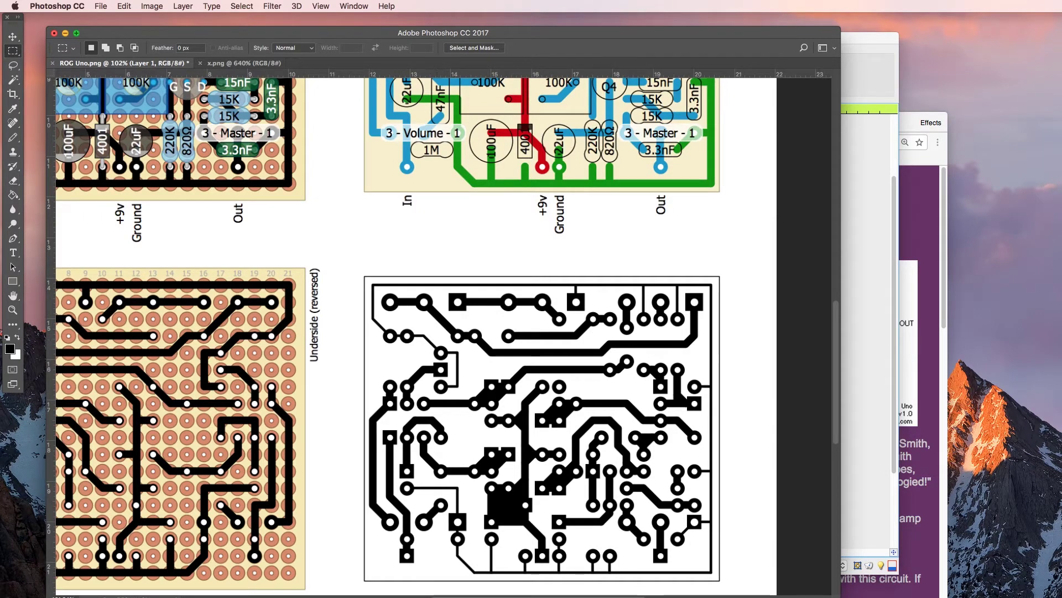
key("super+z")
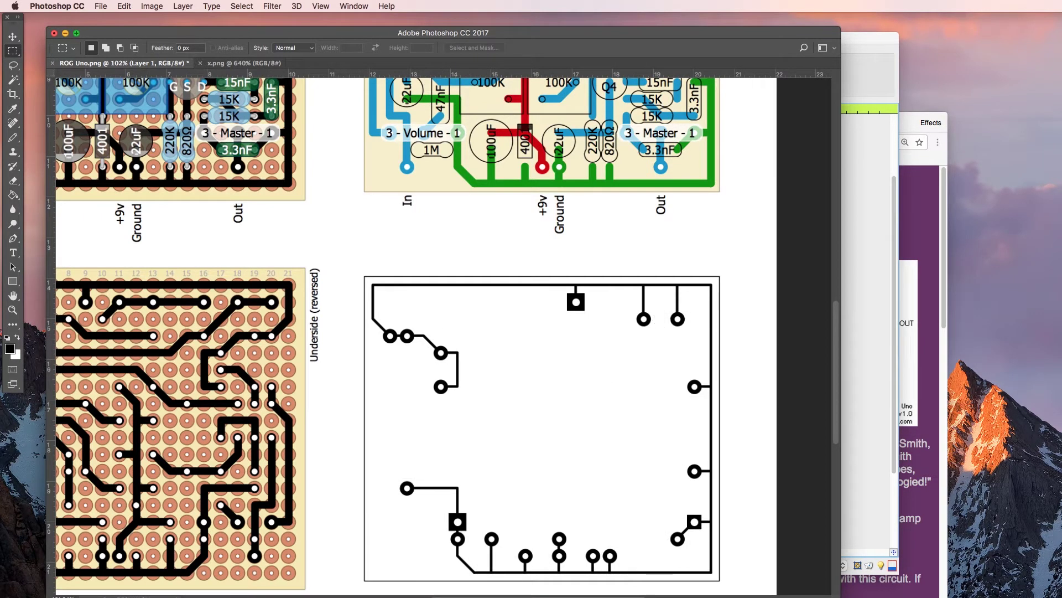
key("super+z")
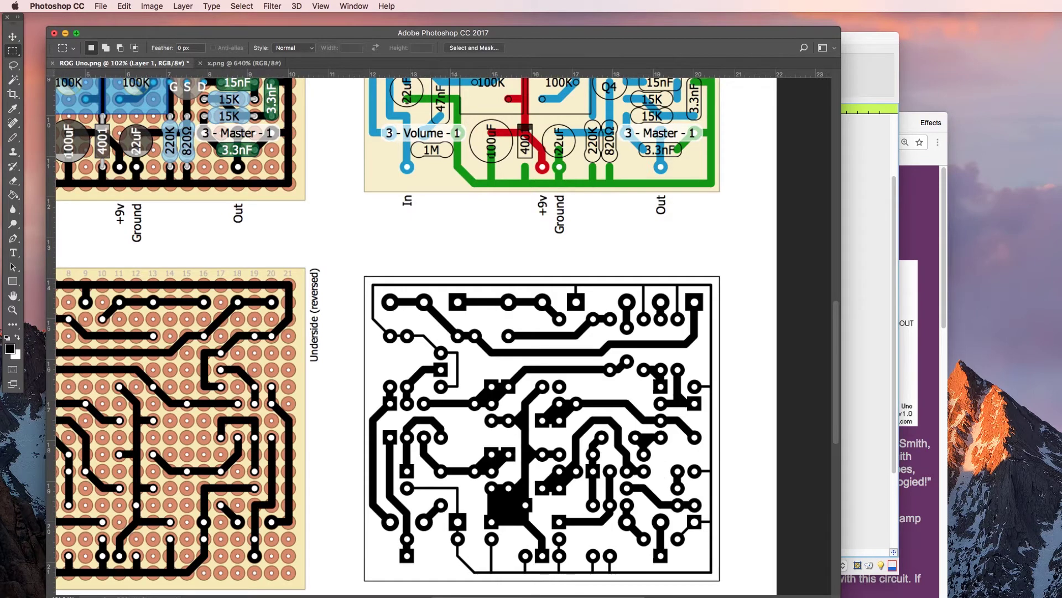
key("super+z")
key("super+z")
key("ctrl+z")
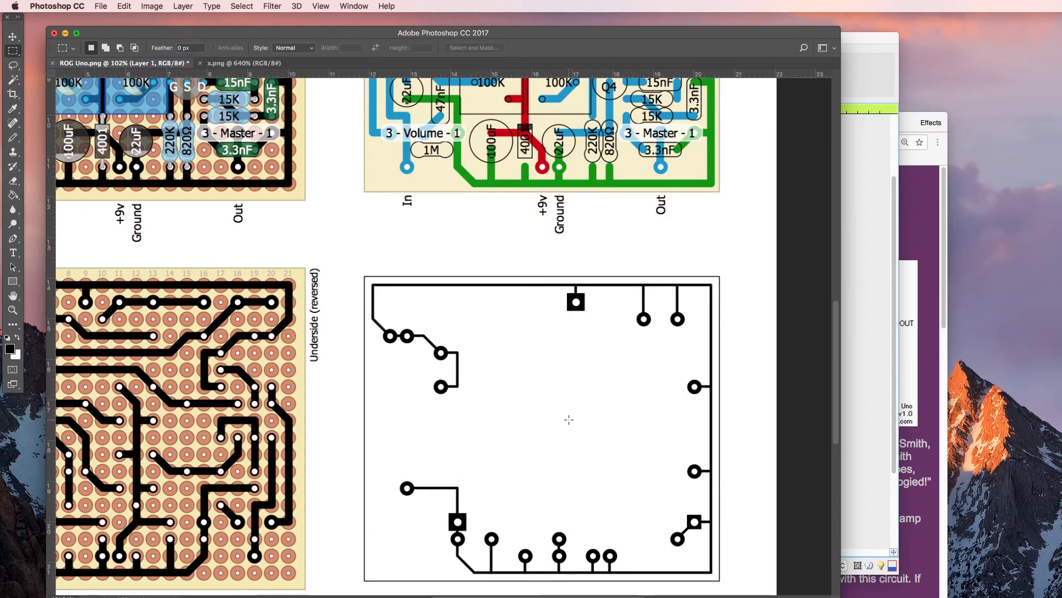
key("ctrl+z")
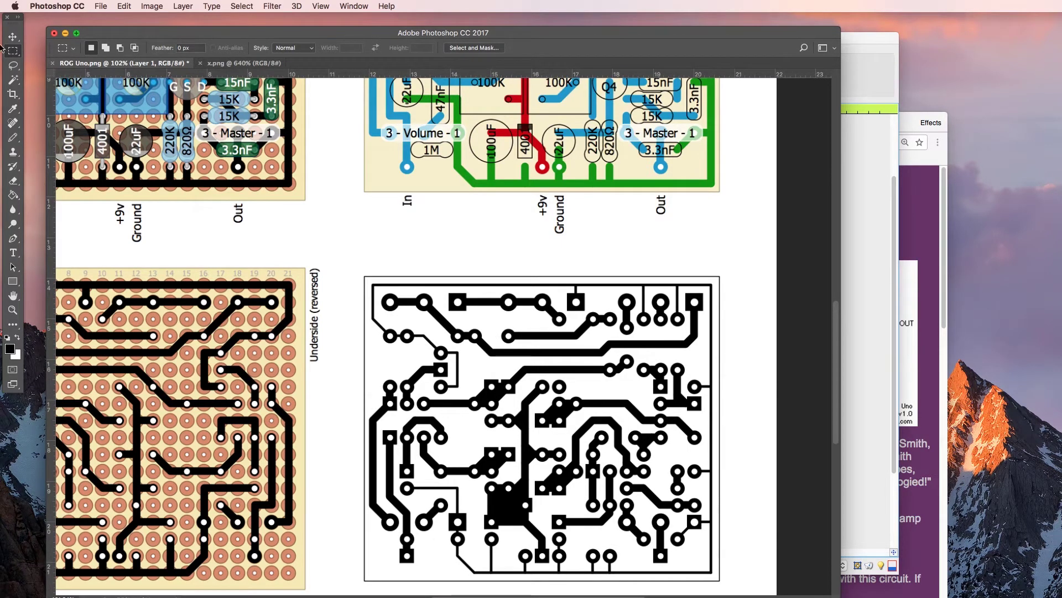
- Magic Wand the board's white background, then deselect it
left_click(12, 79)
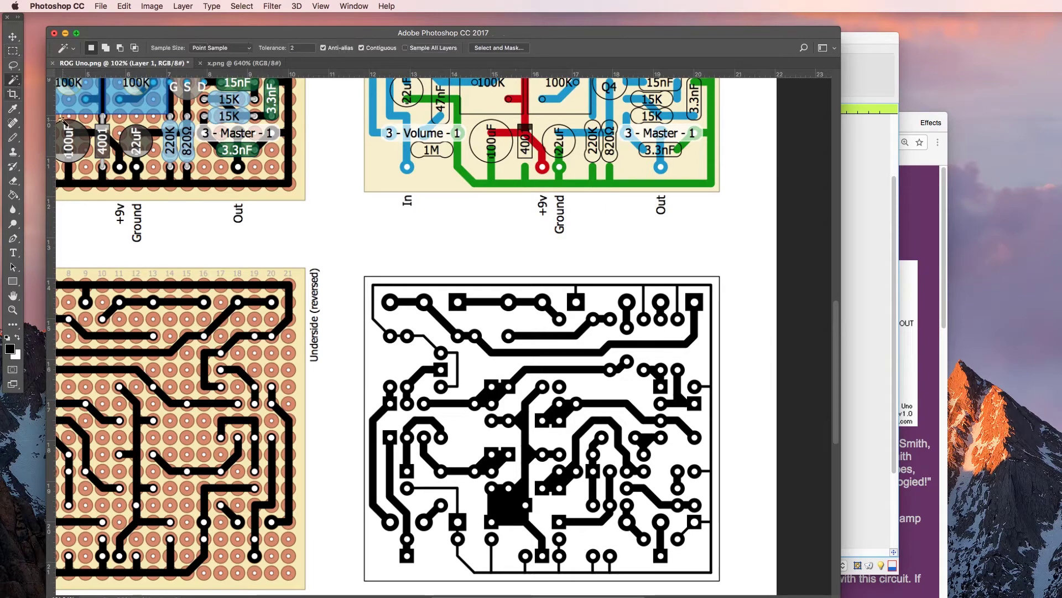
left_click(486, 321)
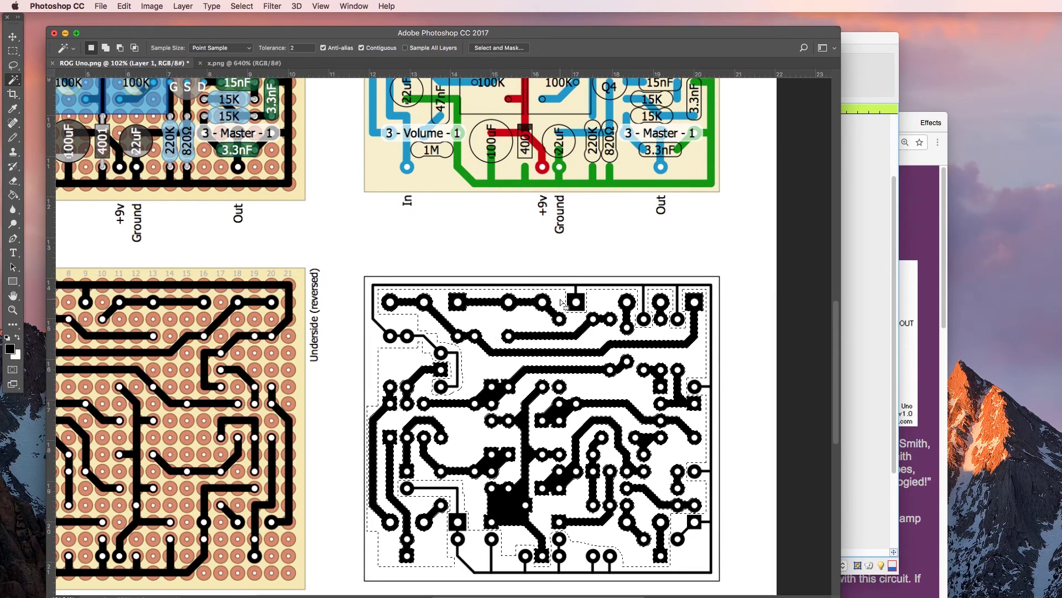
key("super+d")
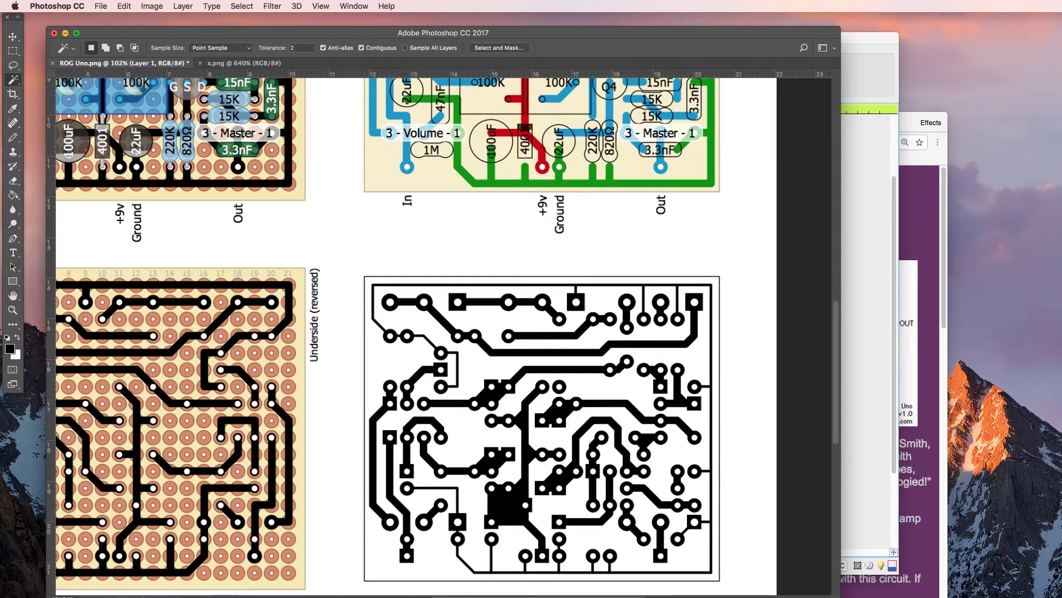
- Hide and re-show the stripboard artwork to check the traces, and centre the Layer Style dialog
key("super+comma")
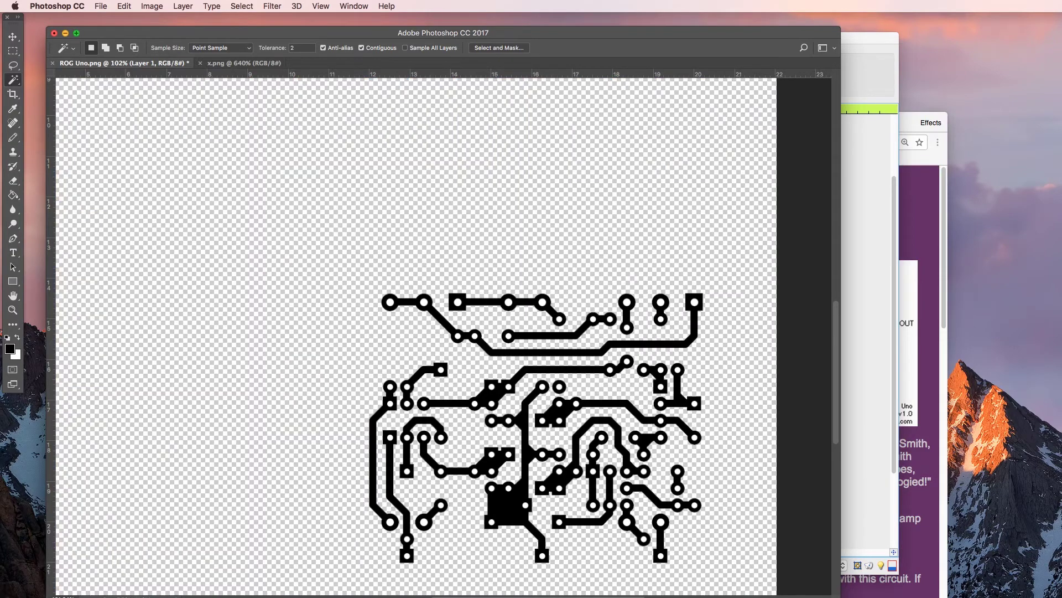
key("super+comma")
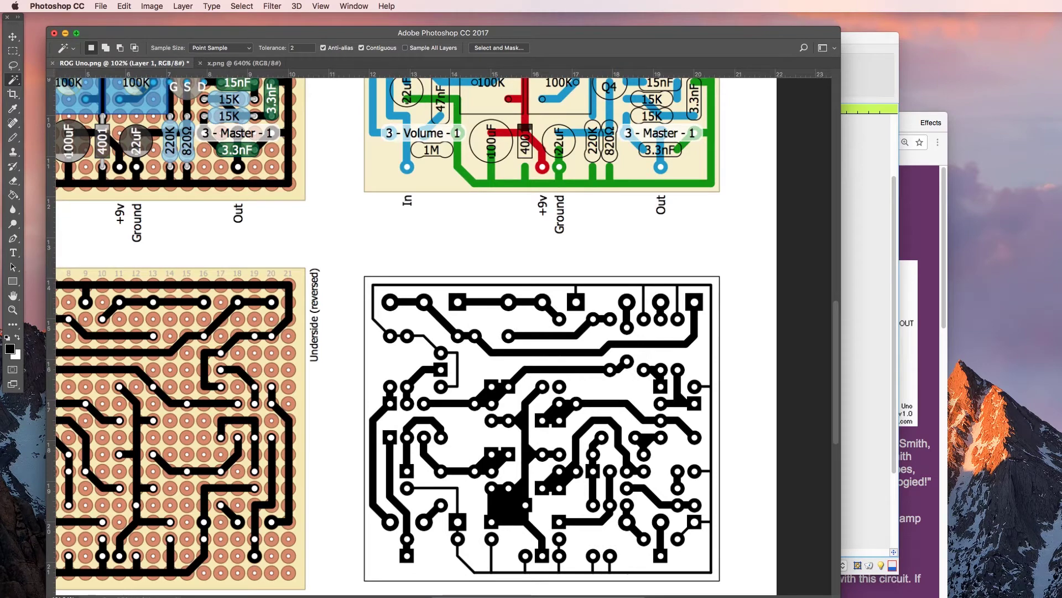
left_click_drag(888, 227, 587, 178)
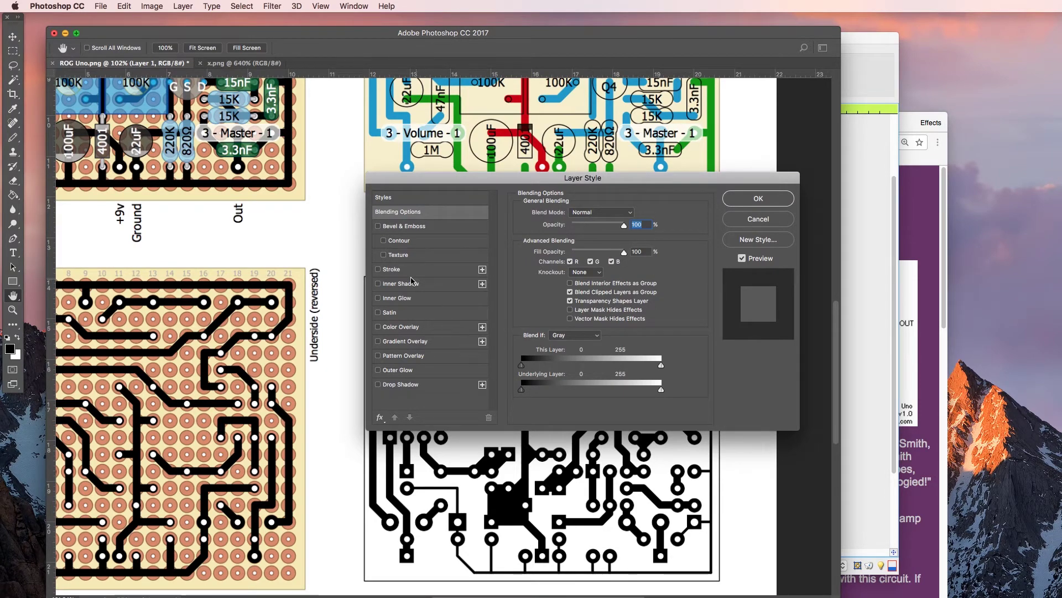
- Add a white Outside Stroke to Layer 1's traces and confirm with OK
left_click(383, 268)
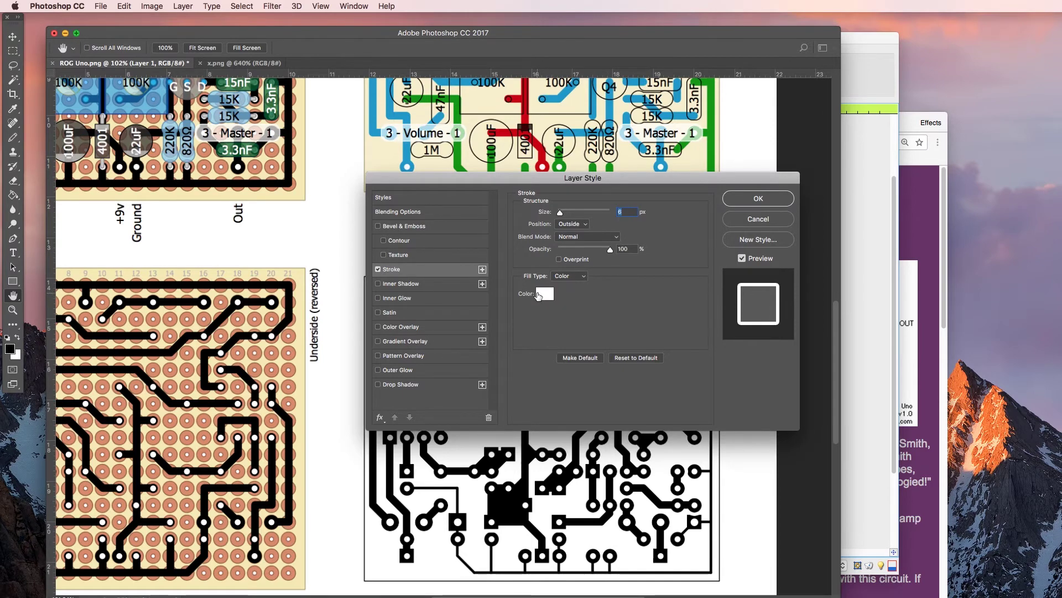
left_click(755, 199)
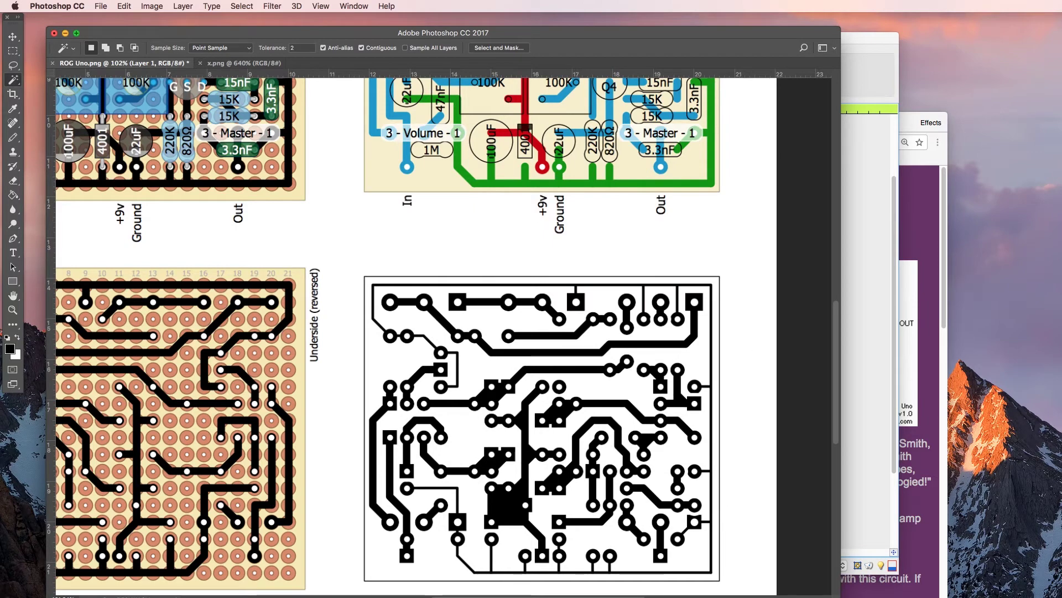
key("super+comma")
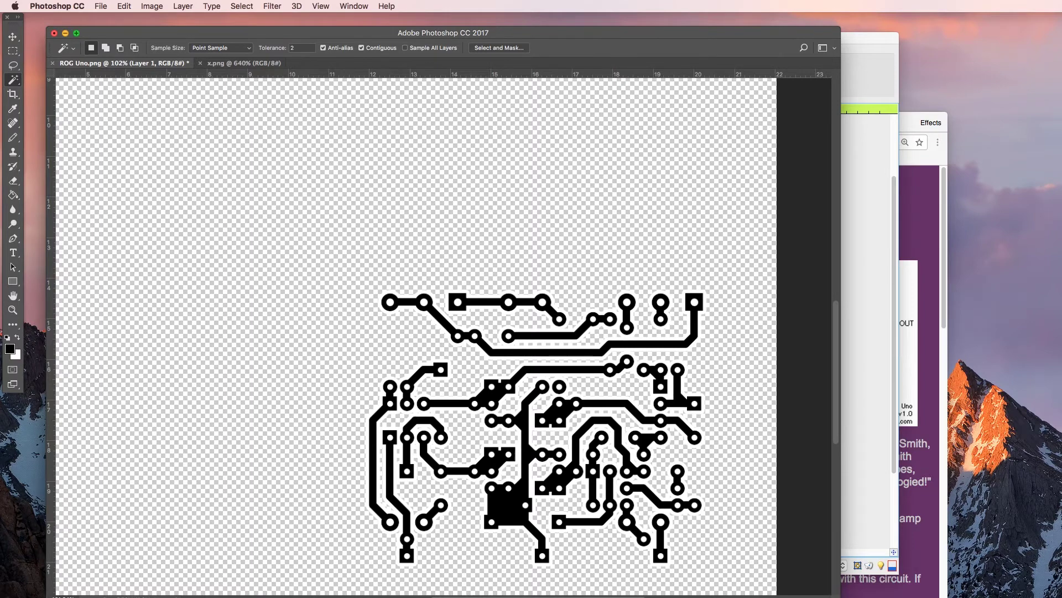
key("super+z")
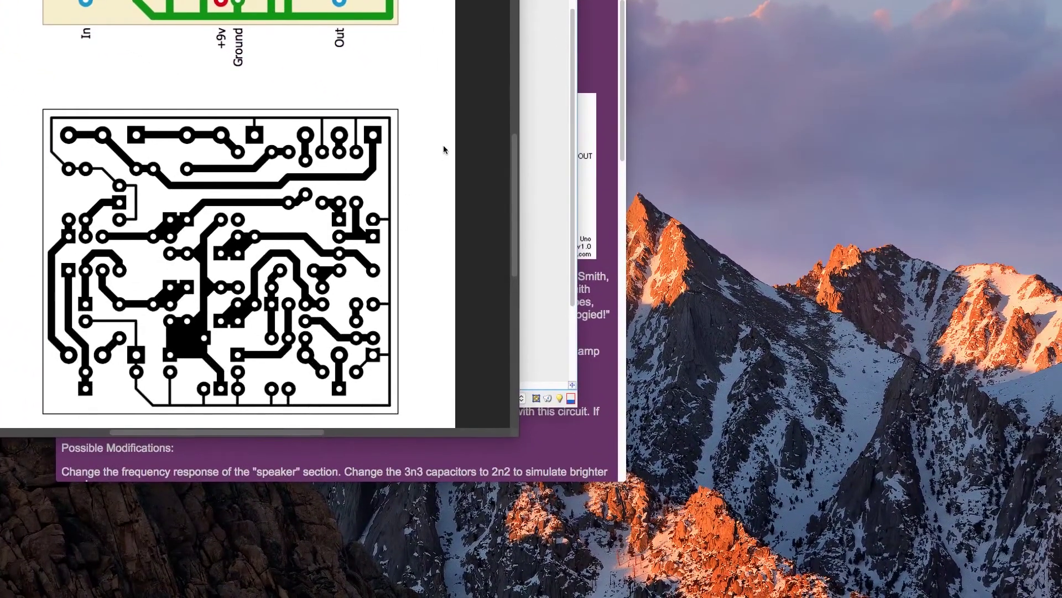
- Step back one History state, then Rasterize Layer Style on Layer 1
left_click(445, 148)
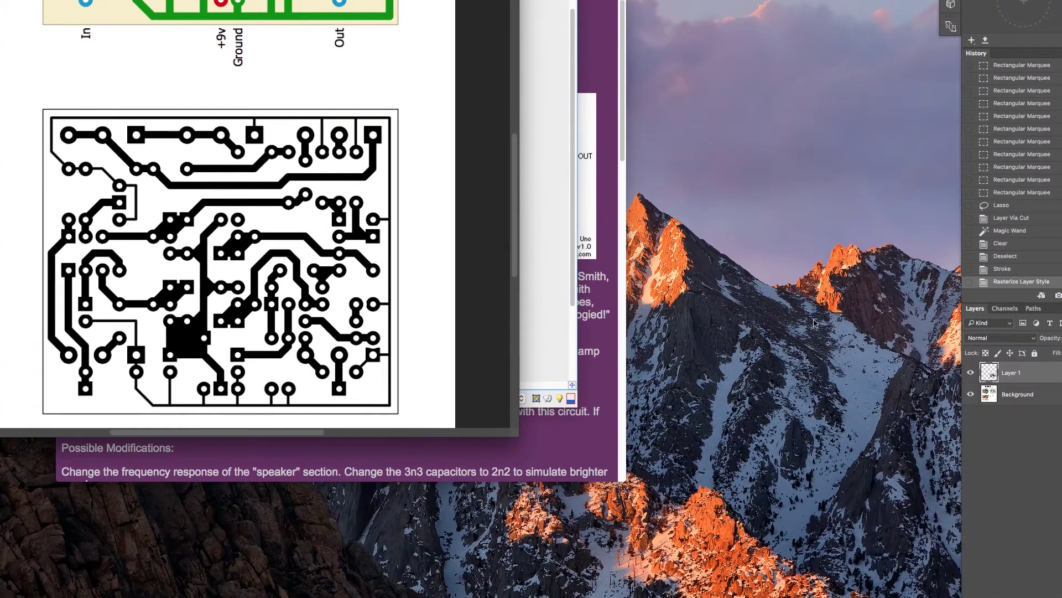
left_click(1007, 275)
right_click(1051, 374)
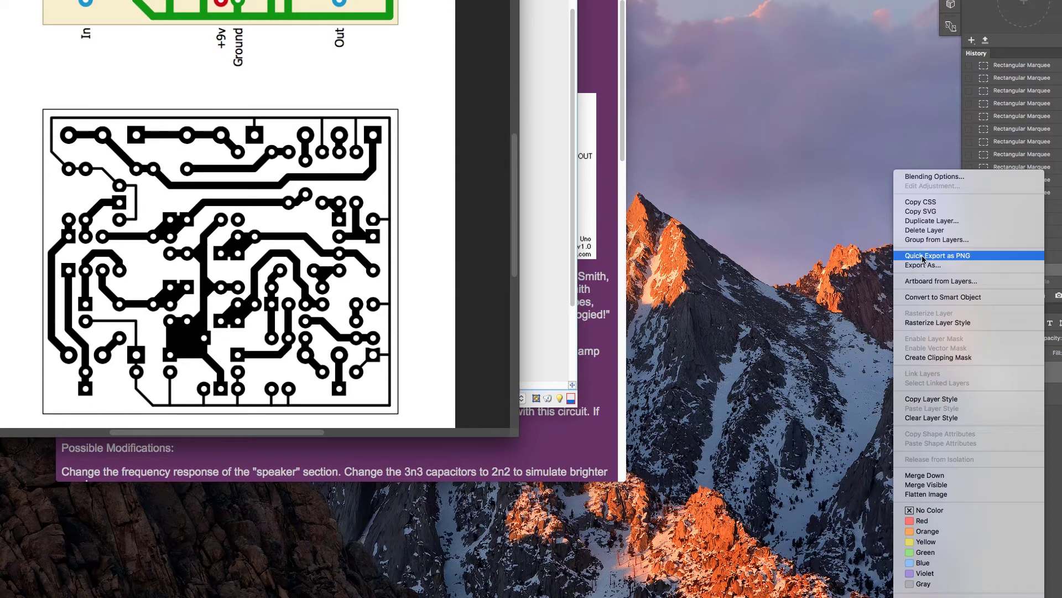
left_click(923, 324)
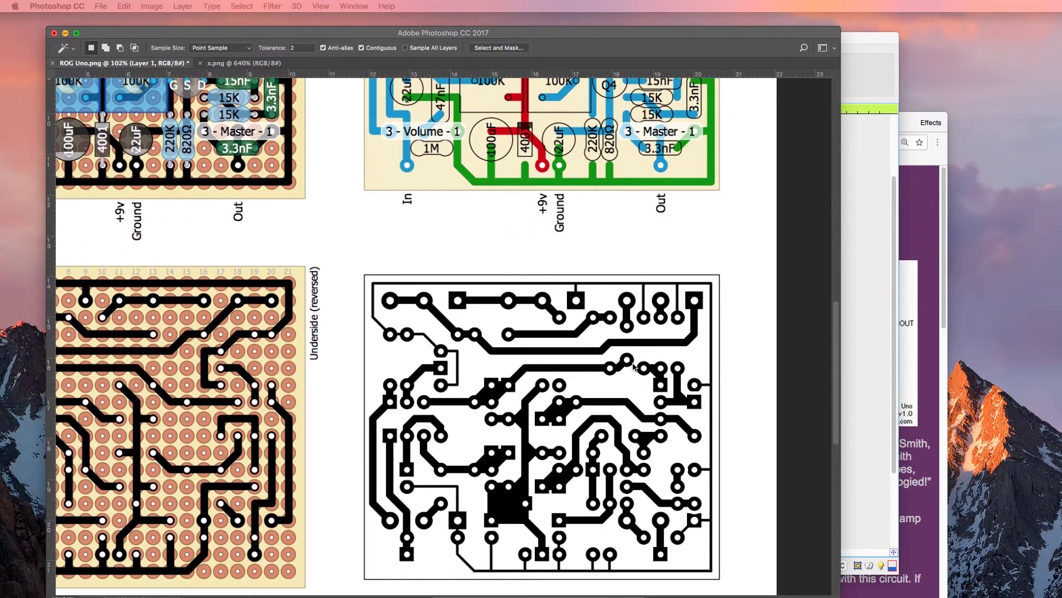
- Cut the selected traces from Background onto a new layer, deselect, and Magic Wand the right-edge pad
scroll(635, 367, "down", 1)
key("Tab")
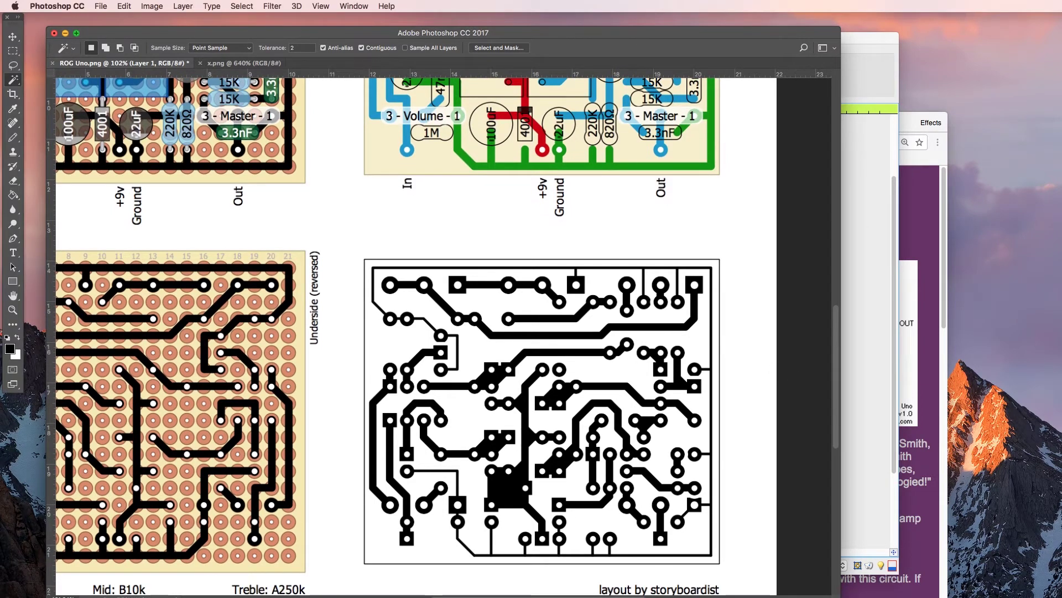
key("super+e")
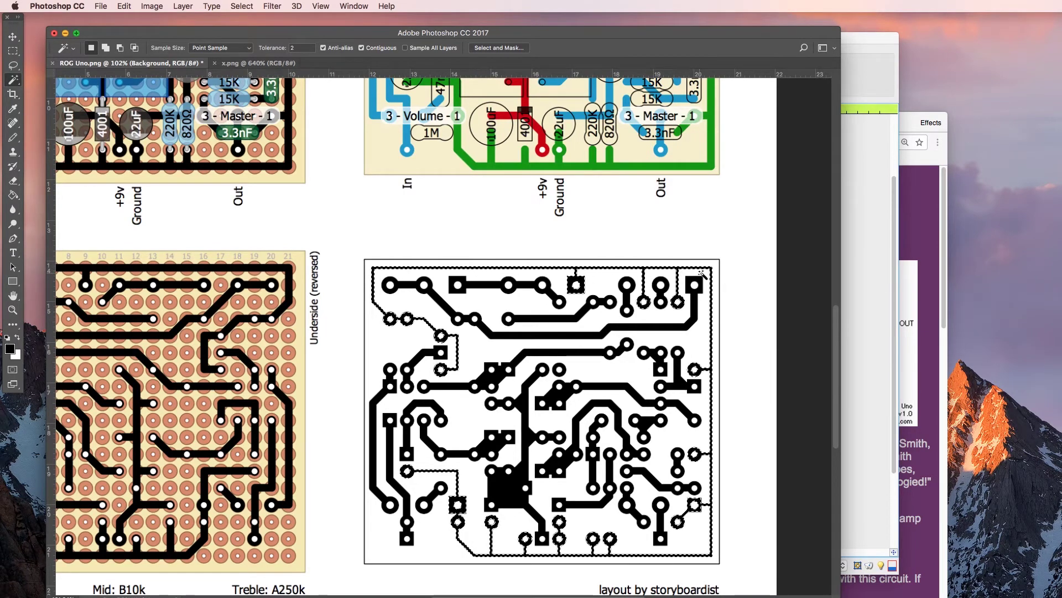
key("super+j")
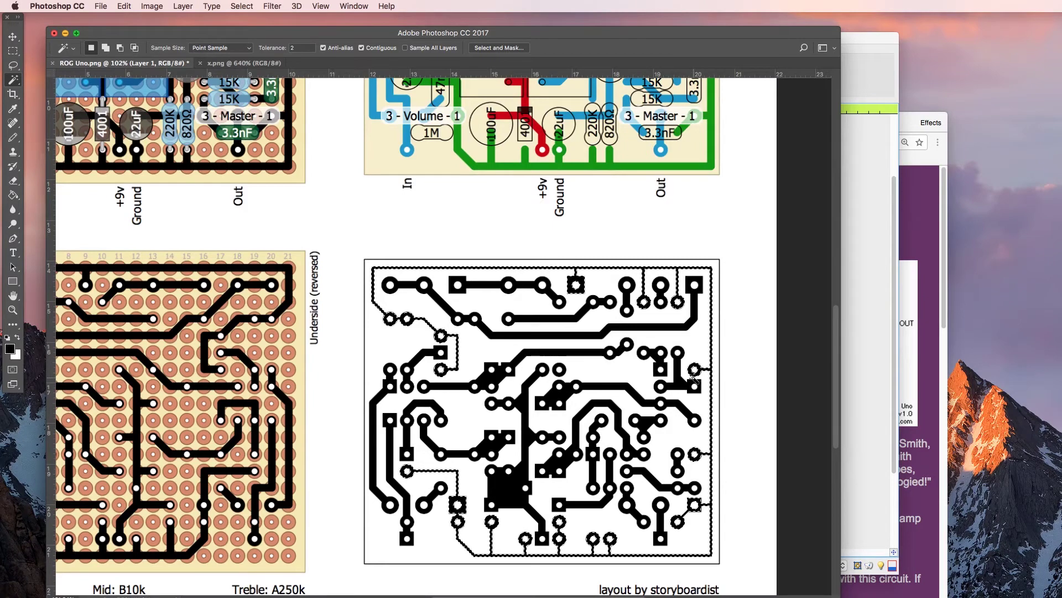
key("super+d")
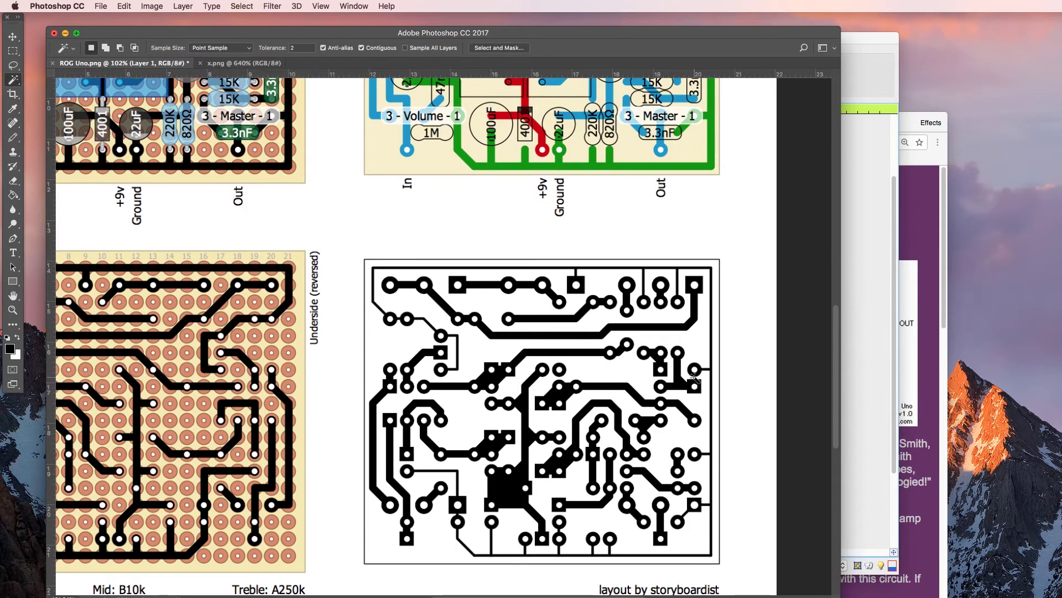
scroll(696, 383, "up", 5)
left_click(706, 309)
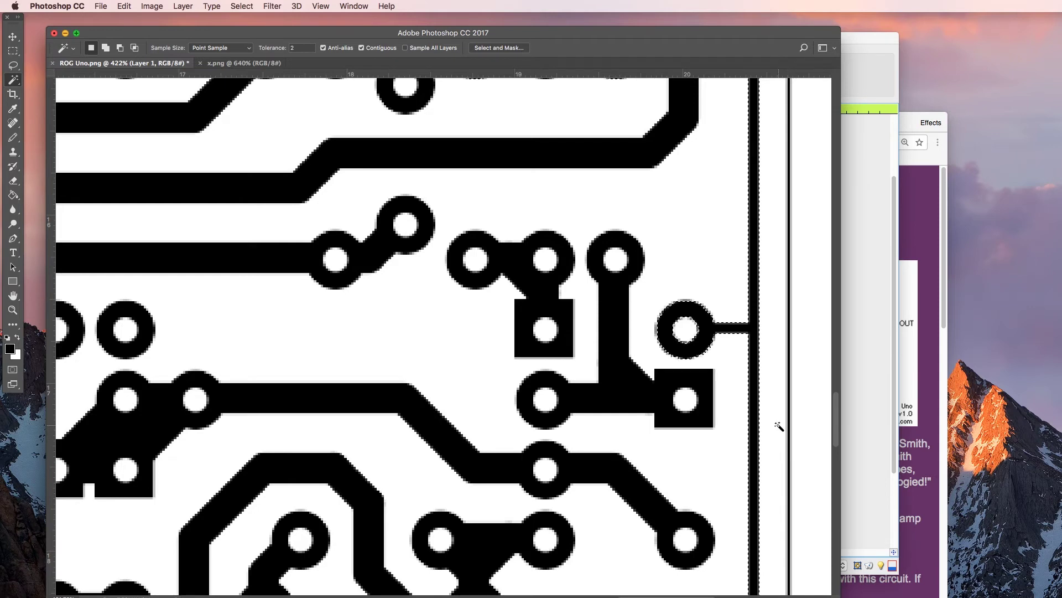
- On Background, Magic Wand the white board area and expand the selection by 1 px
key("alt+bracketleft")
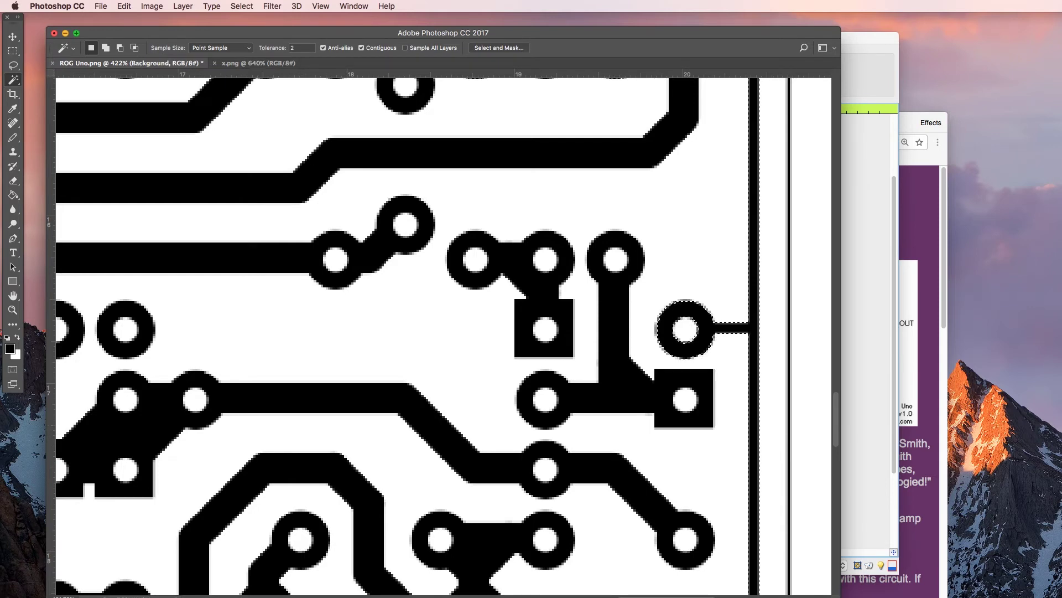
left_click(701, 233)
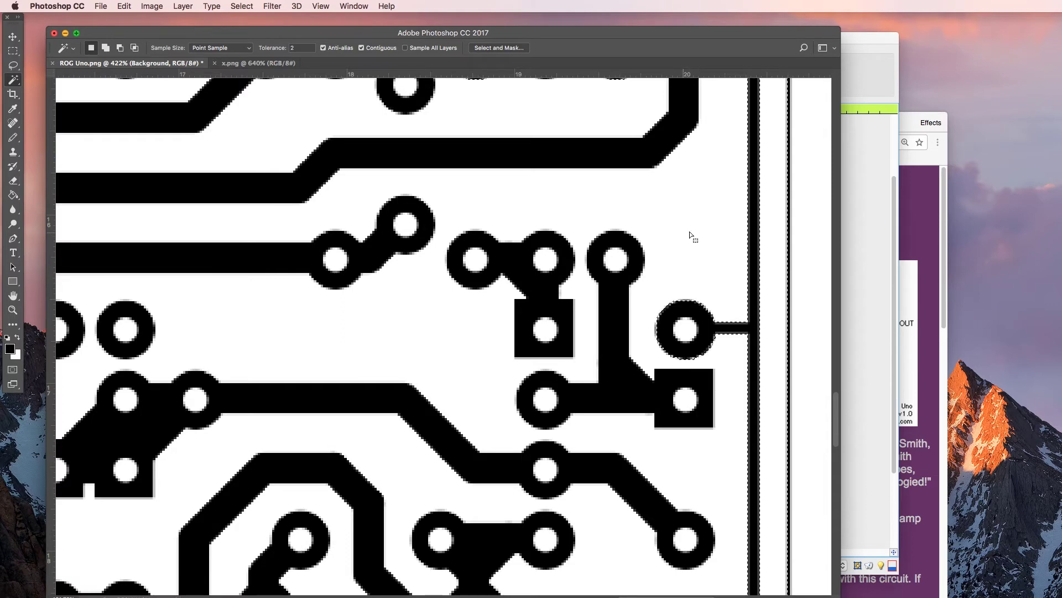
scroll(691, 232, "down", 2)
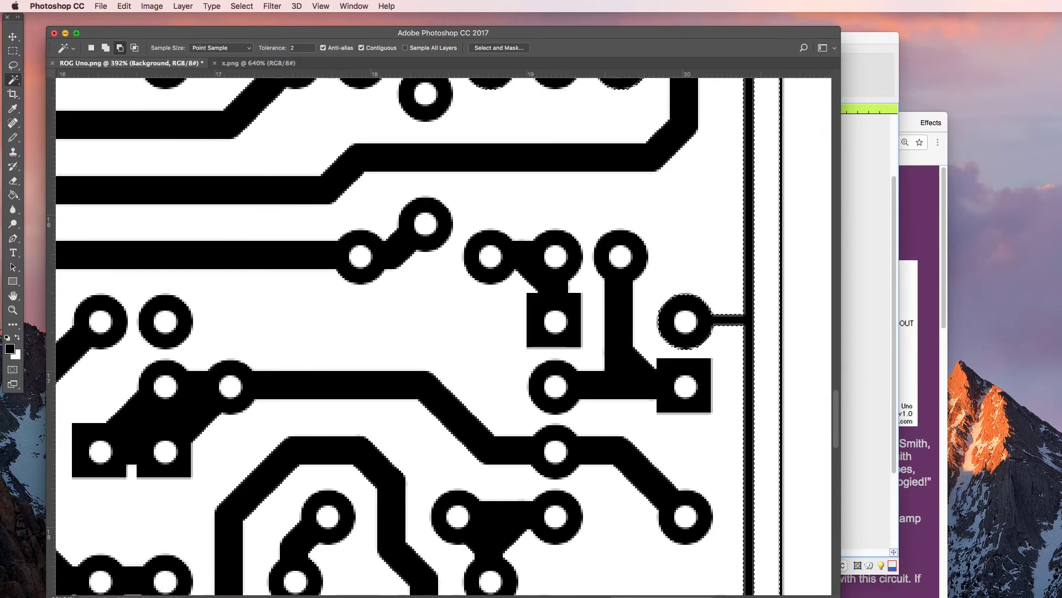
key("BackSpace")
scroll(710, 367, "down", 10)
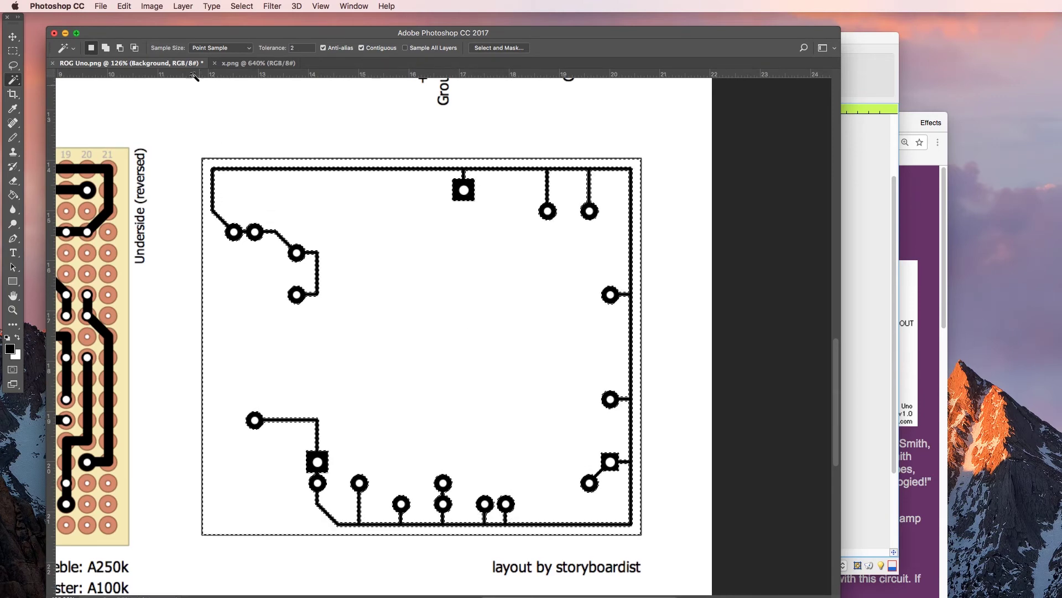
left_click(242, 6)
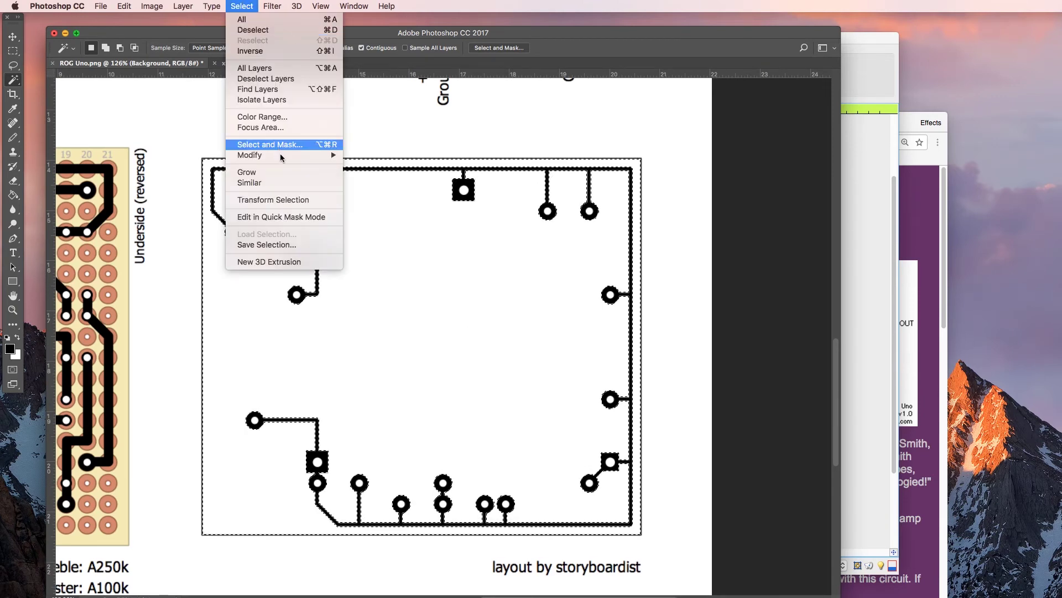
mouse_move(285, 155)
left_click(369, 175)
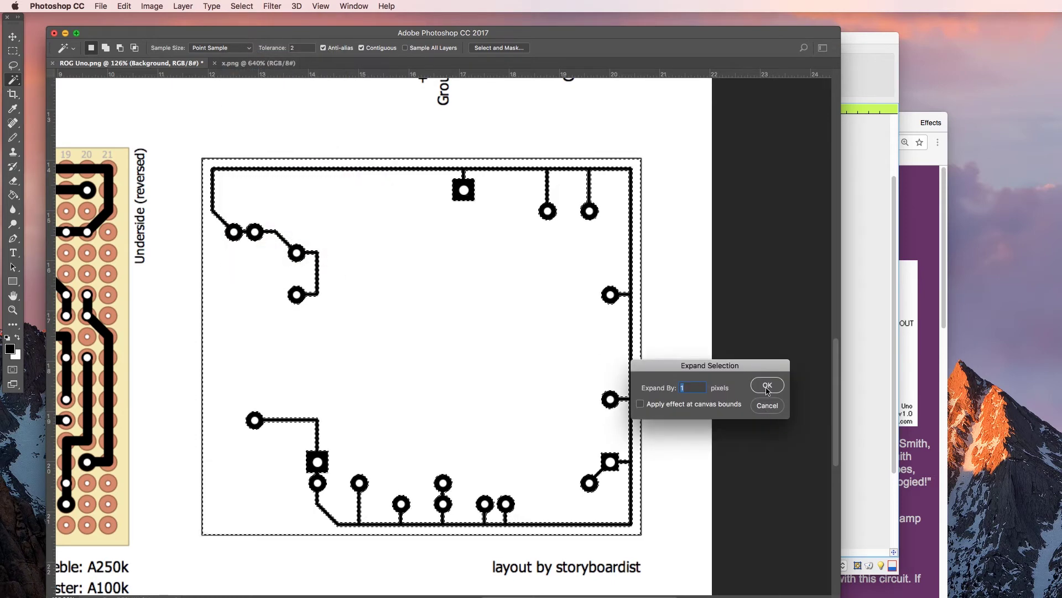
left_click(767, 386)
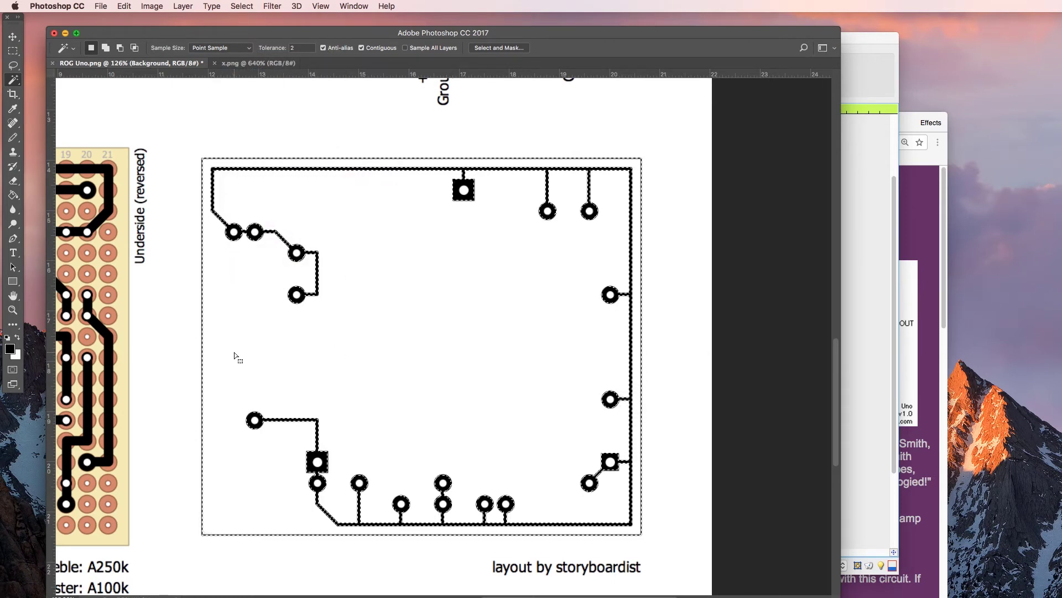
- Fill the selection with black foreground at 100%, deselect, and show the traces layer again
key("shift")
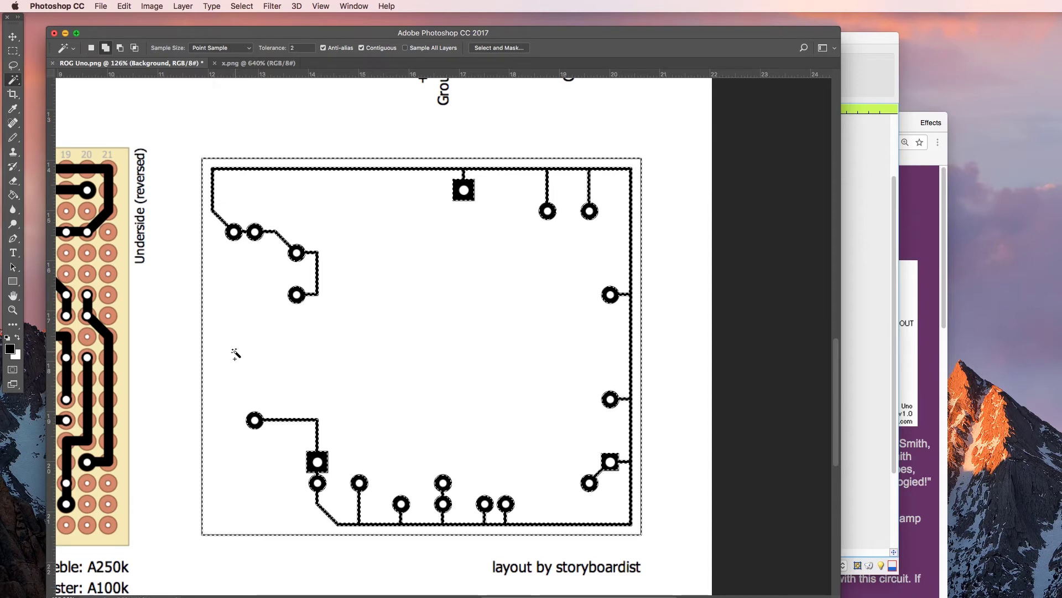
key("shift+BackSpace")
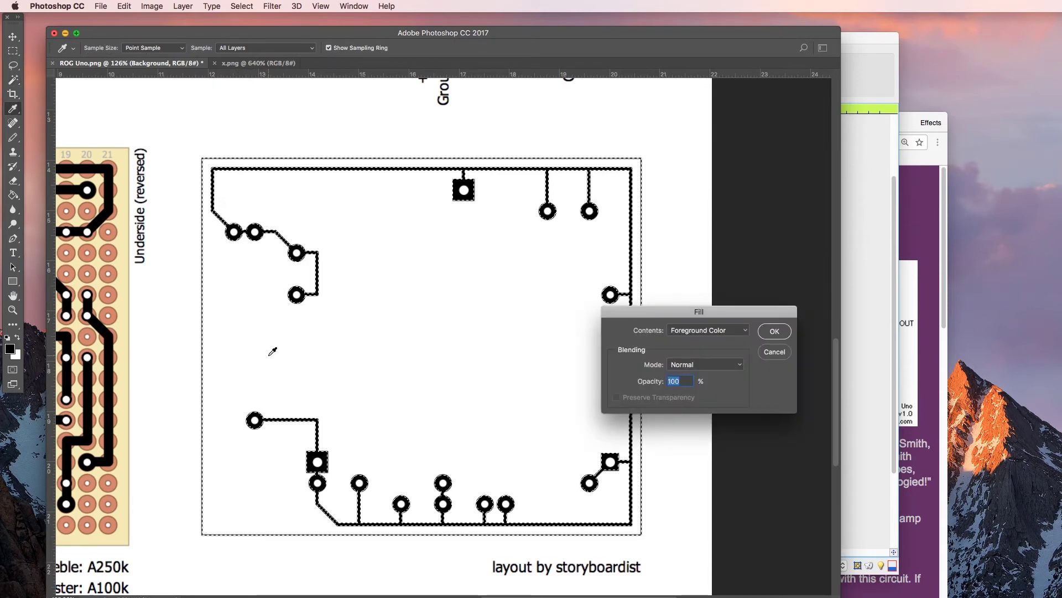
left_click_drag(690, 316, 652, 304)
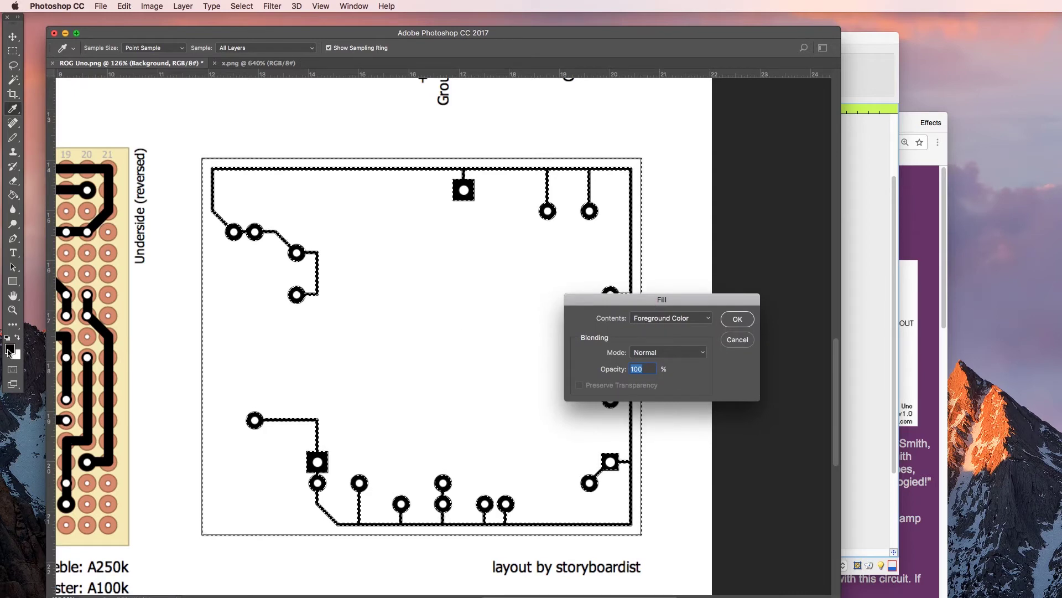
left_click(741, 322)
key("w")
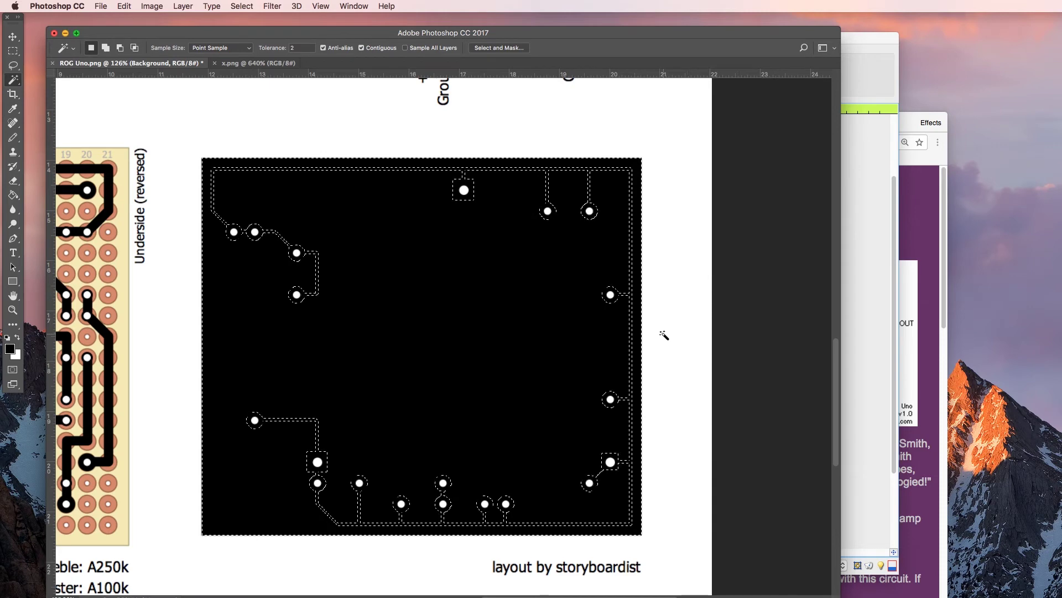
key("super+d")
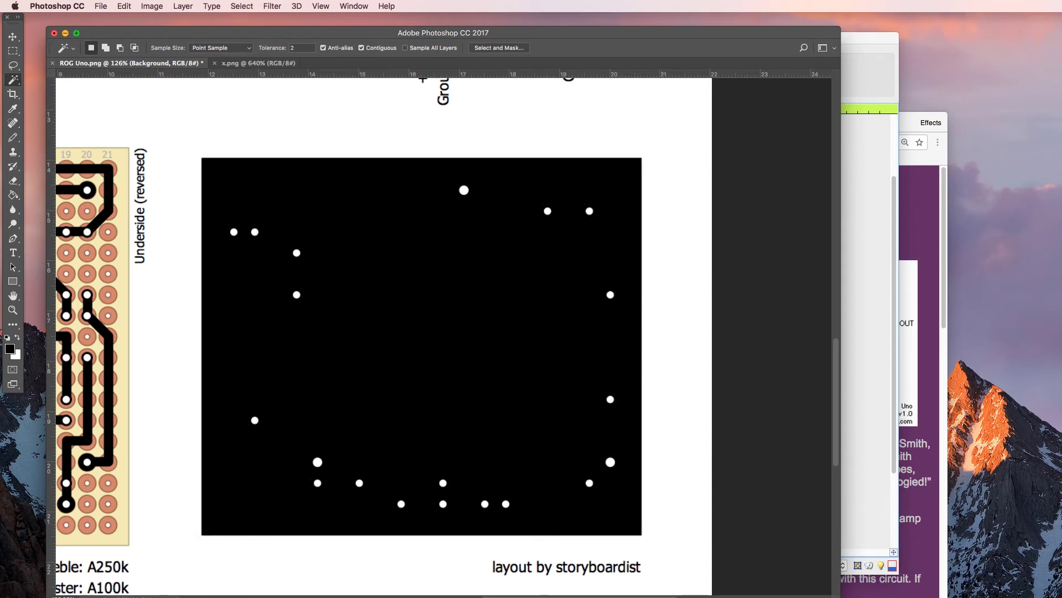
key("super+v")
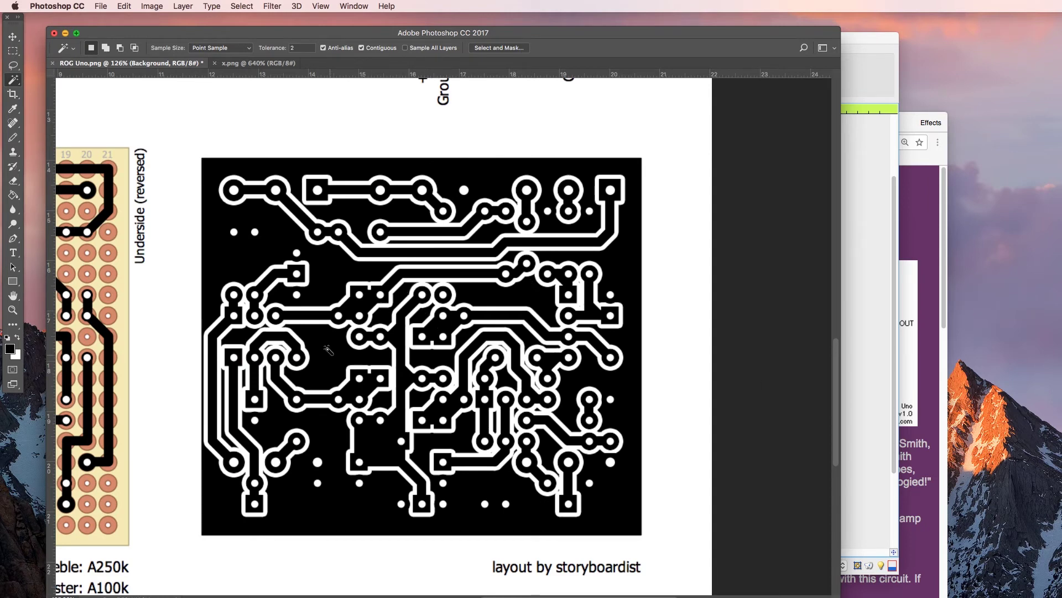
- On the traces layer, Magic Wand-select the stray black gaps between traces, including the left gap strip and the gap near a pad
key("super+j")
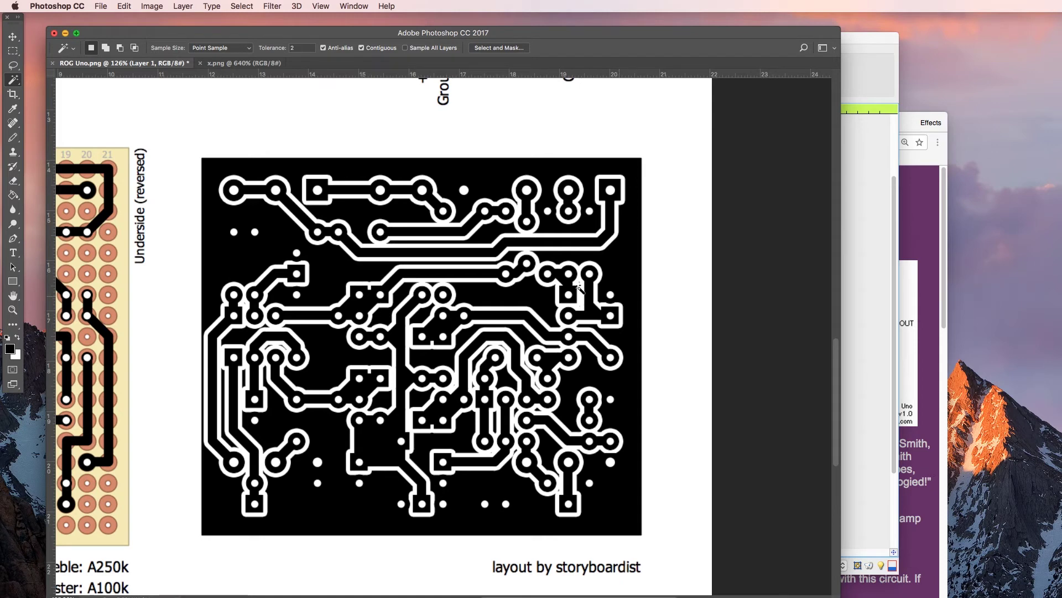
left_click(526, 335)
left_click(528, 297, "shift")
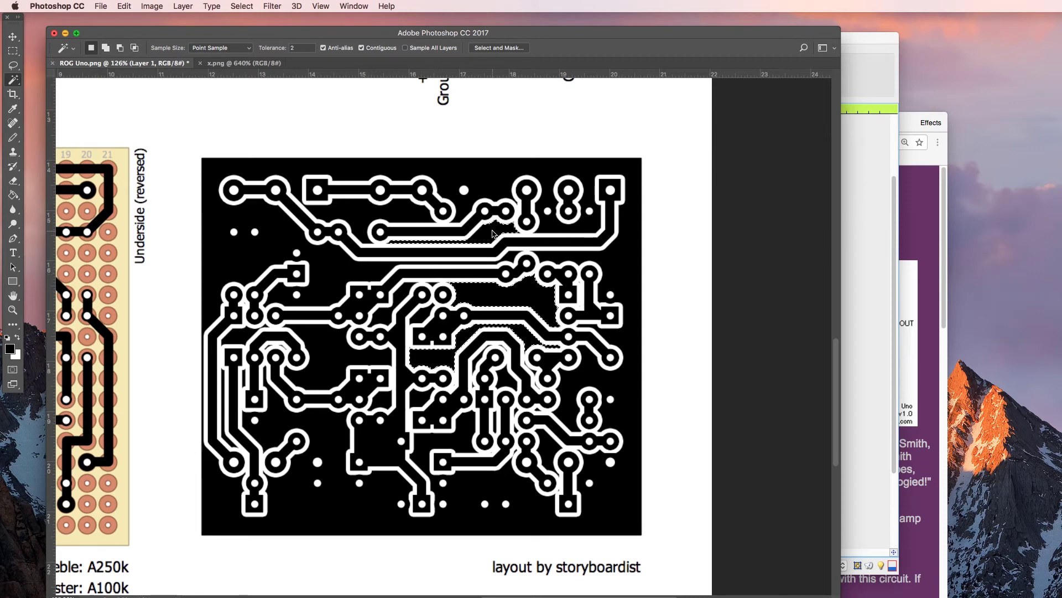
left_click(355, 214)
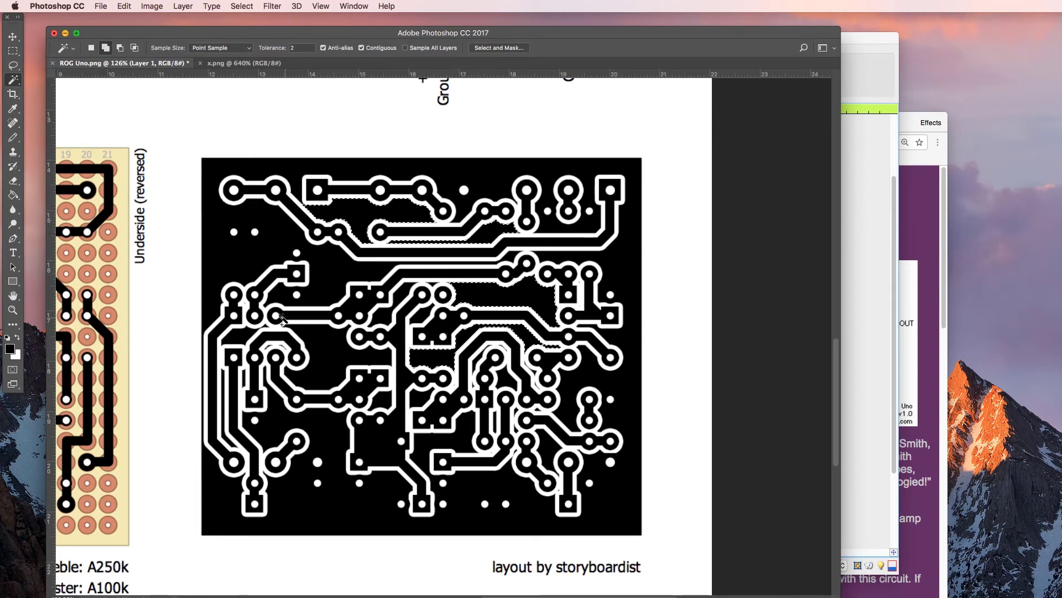
left_click(251, 346)
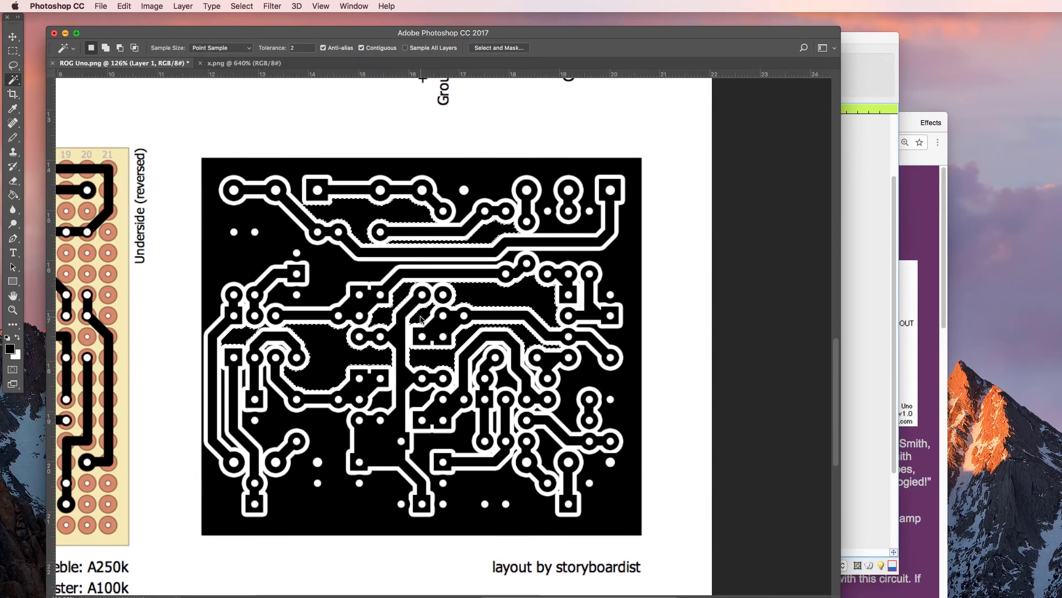
key("shift")
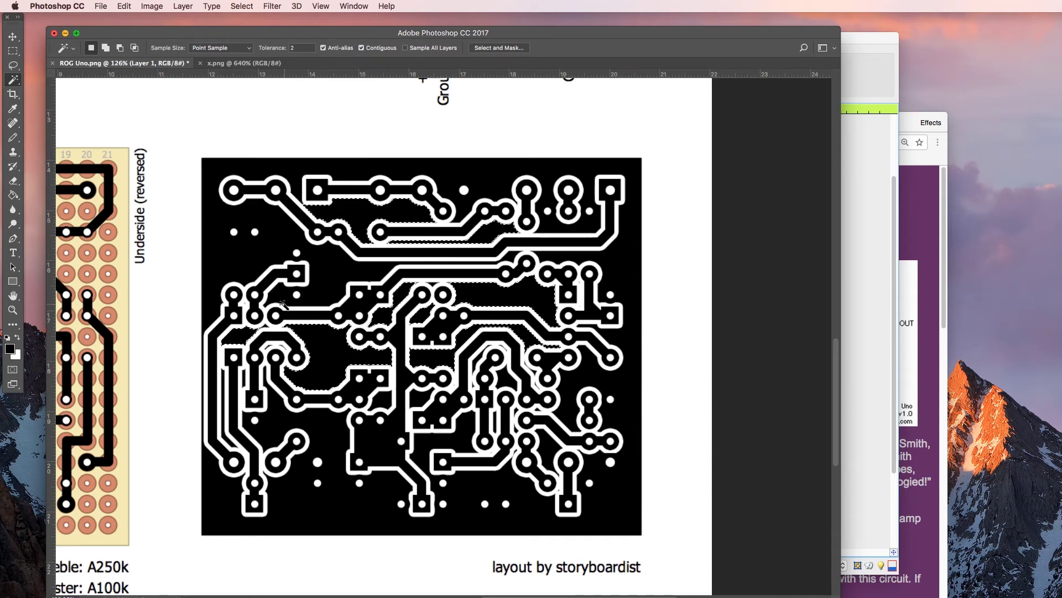
key("shift")
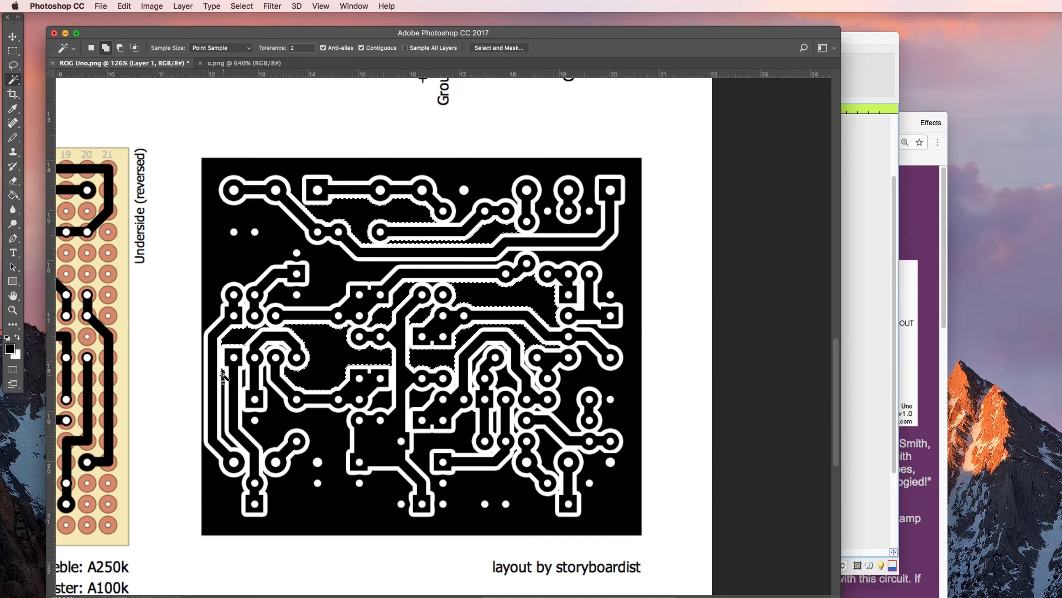
left_click(232, 380, "shift")
key("shift")
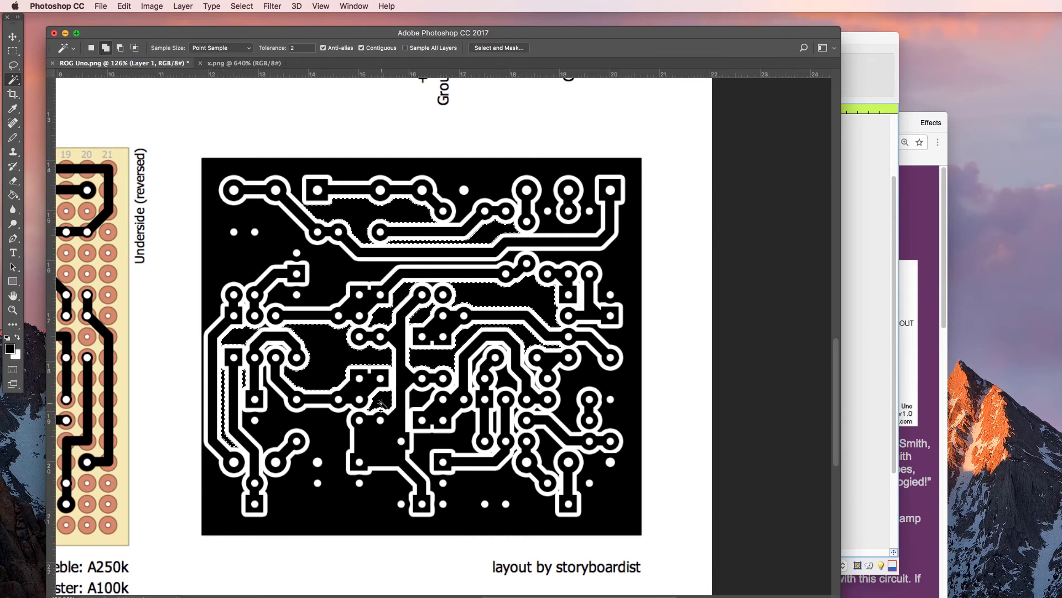
left_click(422, 380, "shift")
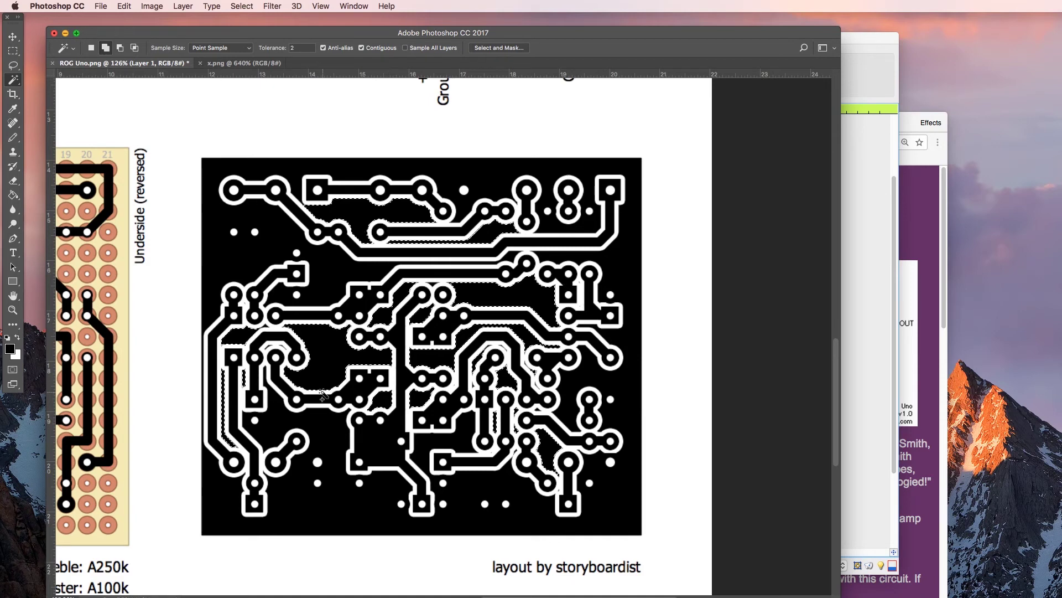
- Expand the stray-gap selection by 1 pixel
key("shift")
left_click(242, 6)
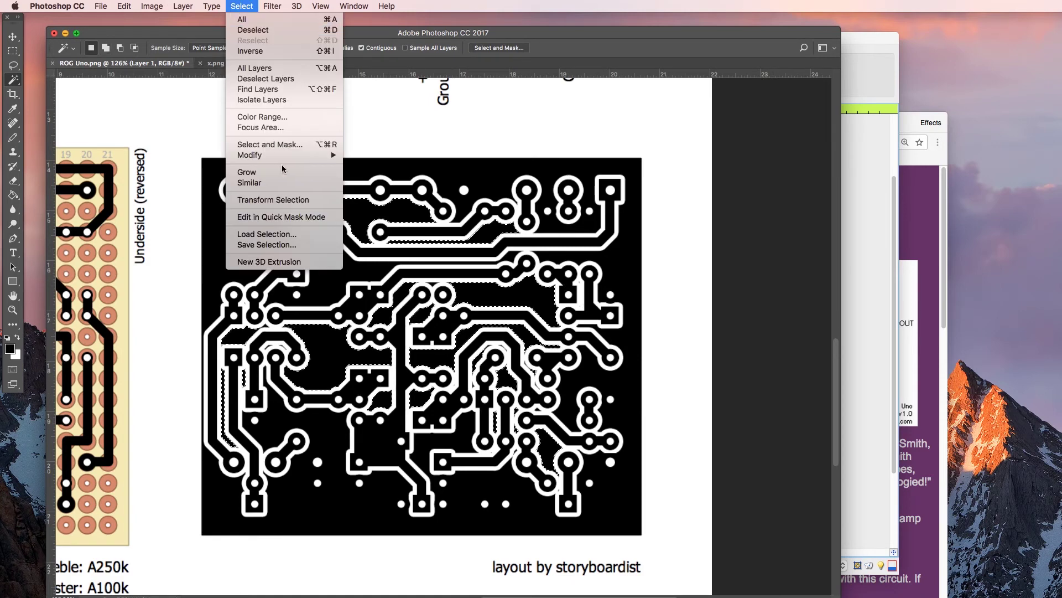
mouse_move(291, 157)
left_click(365, 176)
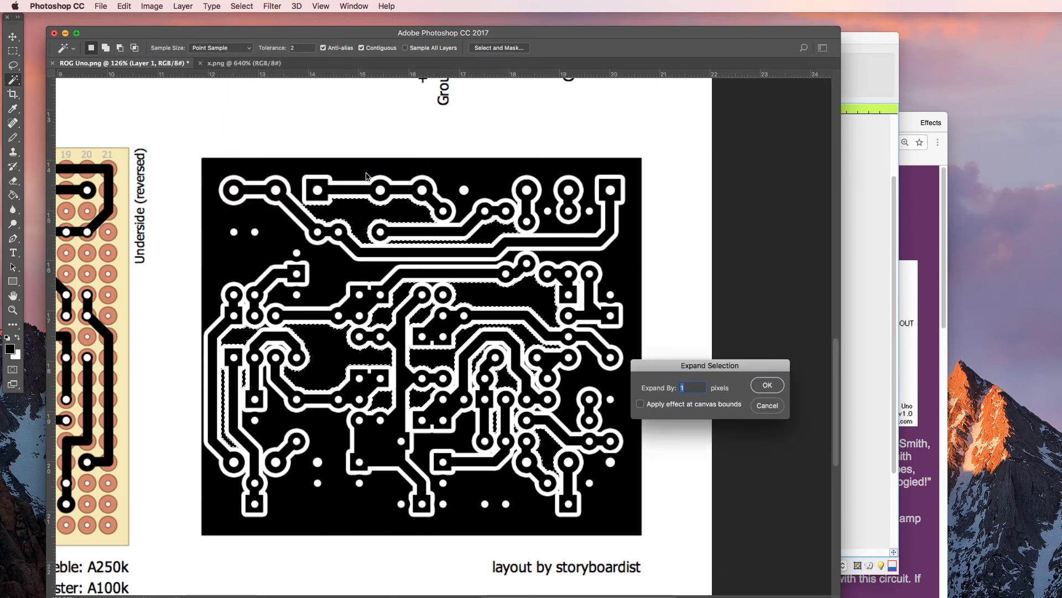
key("Return")
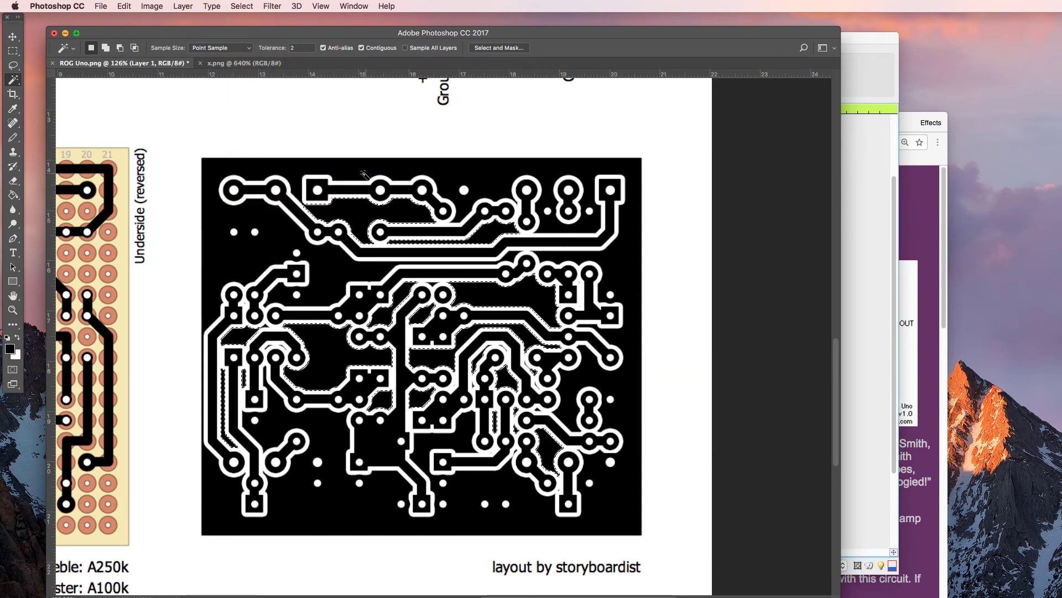
- Make white the foreground colour and fill the expanded selection with it
key("x")
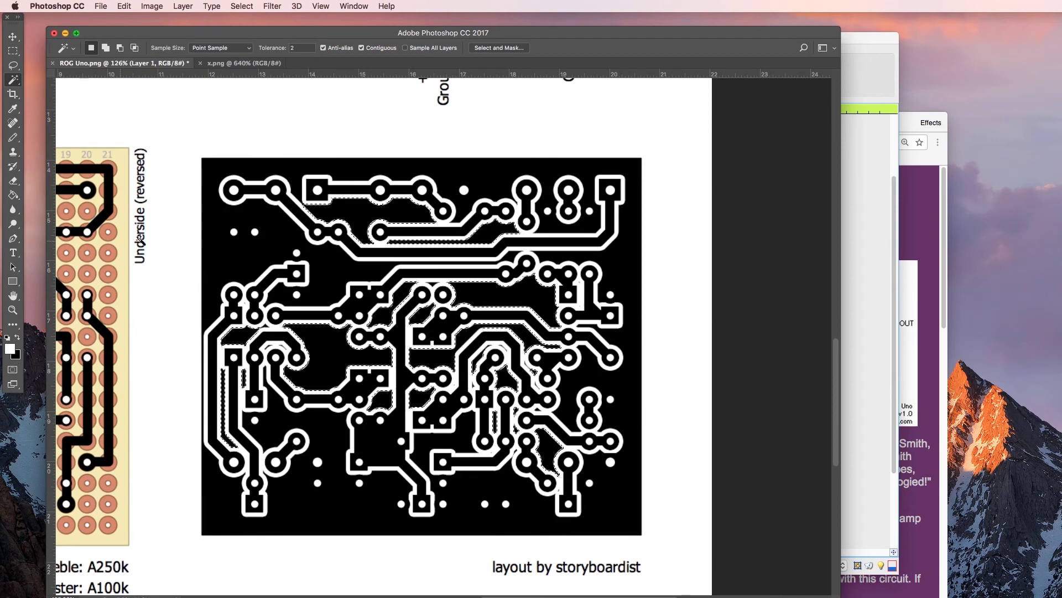
key("i")
key("shift+BackSpace")
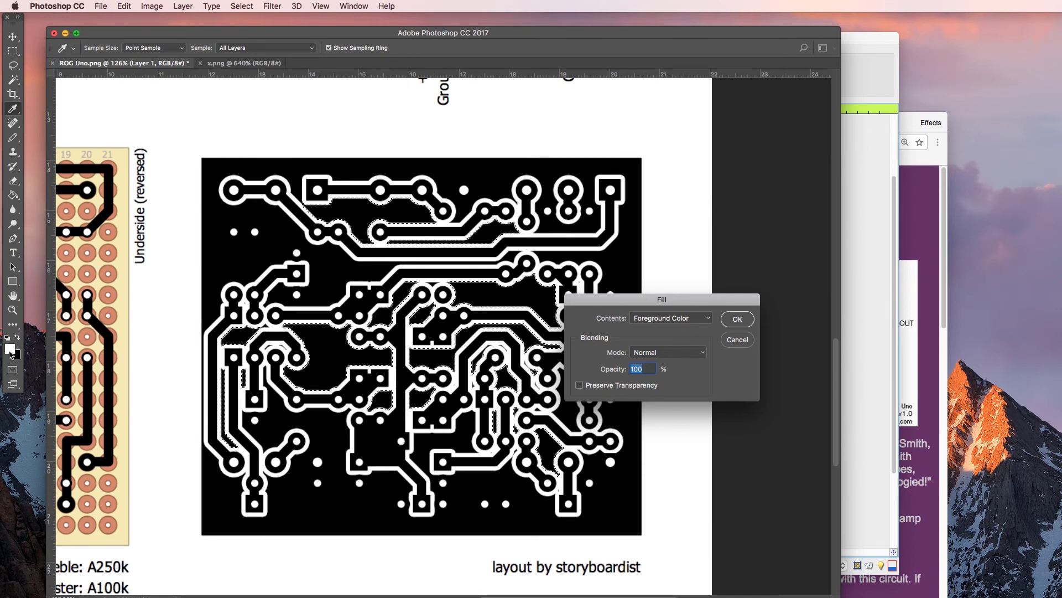
left_click(737, 320)
key("w")
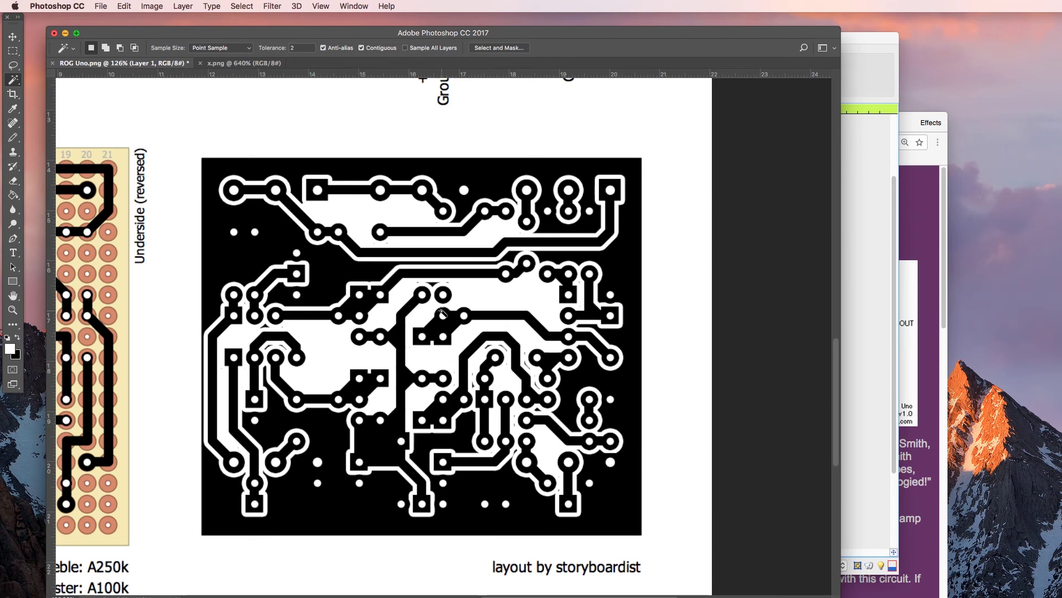
- With the Pencil, paint white over the small black triangle, dot, two arcs and grey specks
key("b")
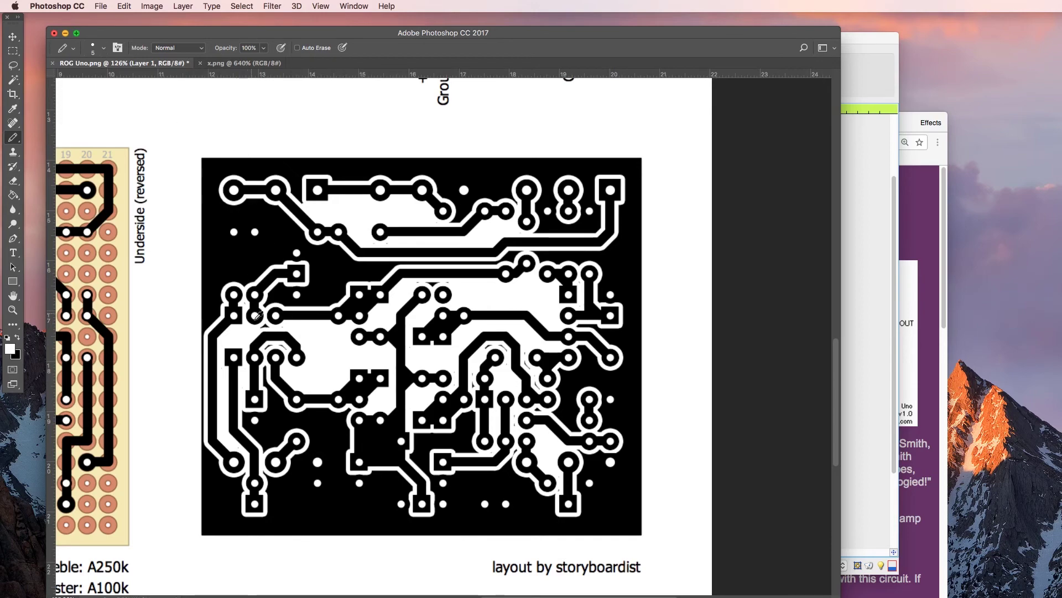
scroll(258, 316, "up", 5)
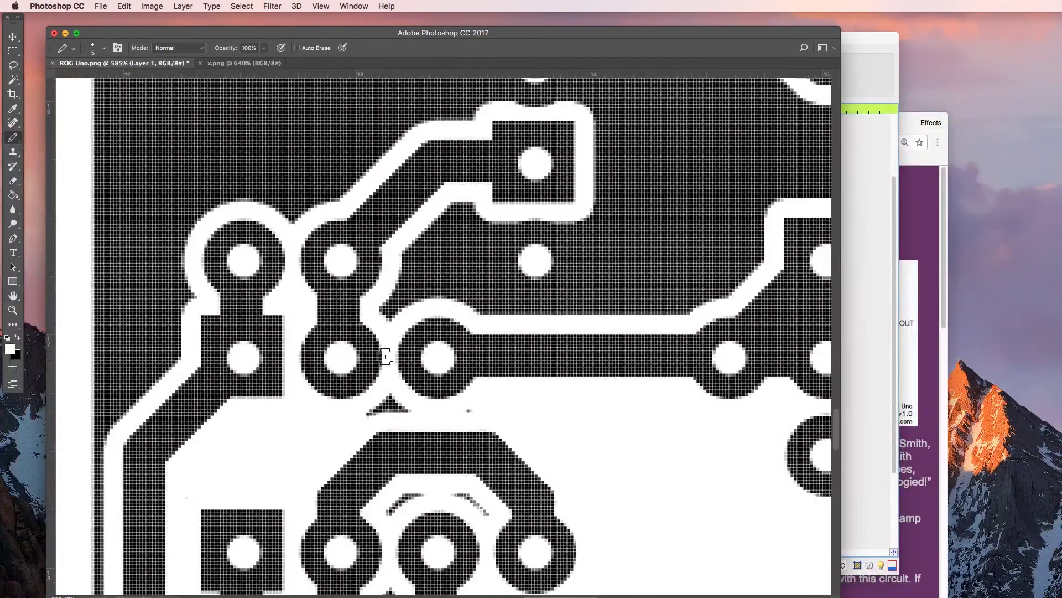
mouse_move(387, 398)
left_mouse_down()
mouse_move(370, 413)
mouse_move(480, 425)
left_mouse_up()
mouse_move(486, 509)
left_mouse_down()
mouse_move(459, 493)
mouse_move(387, 517)
left_mouse_up()
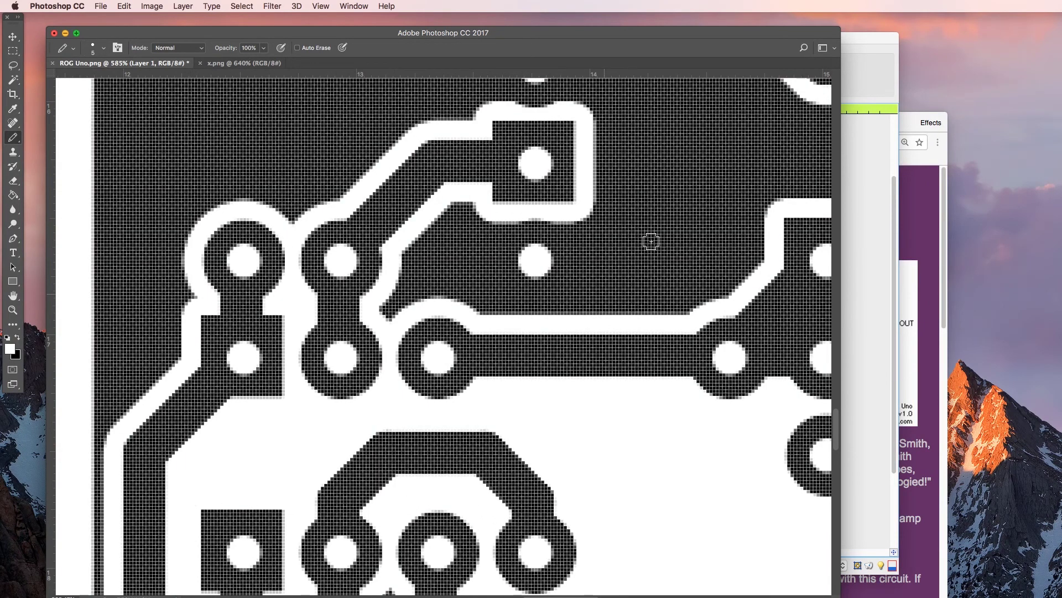
scroll(651, 242, "up", 10)
scroll(651, 241, "right", 10)
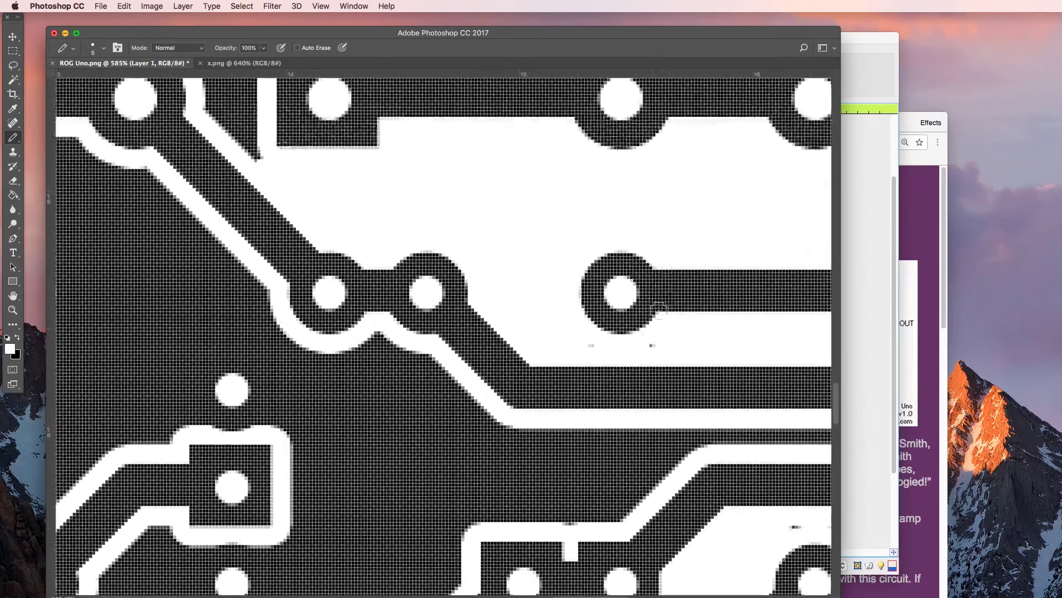
left_click_drag(586, 343, 659, 343)
left_click(795, 526)
- Whiten the row of grey specks, the triangle tip, the ragged trace edge, the thin stray line and a leftover blob
left_click_drag(761, 535, 532, 408)
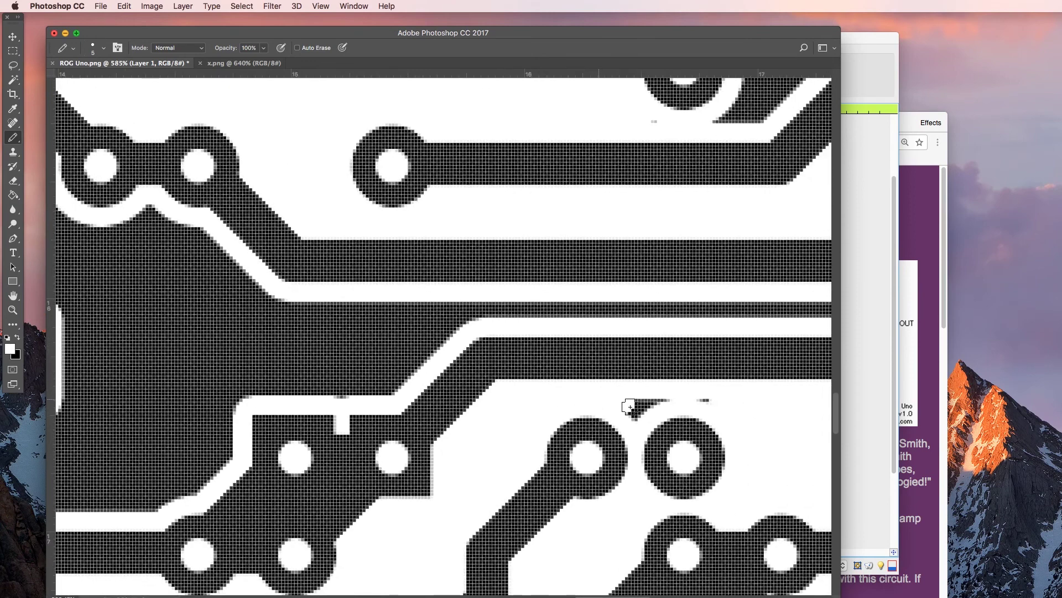
mouse_move(633, 409)
left_mouse_down()
mouse_move(658, 398)
mouse_move(712, 399)
left_mouse_up()
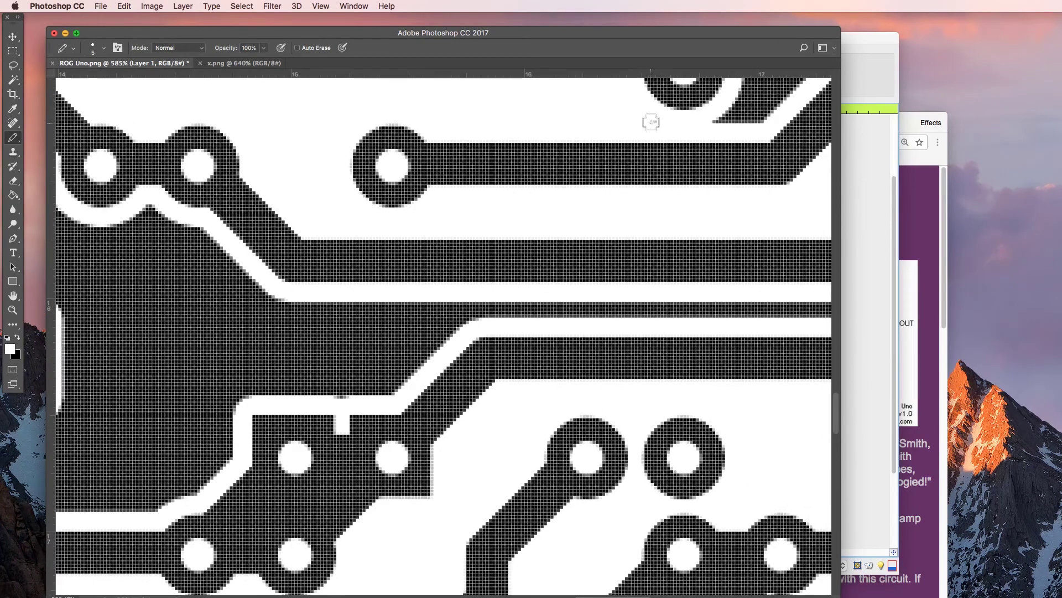
left_click(712, 120)
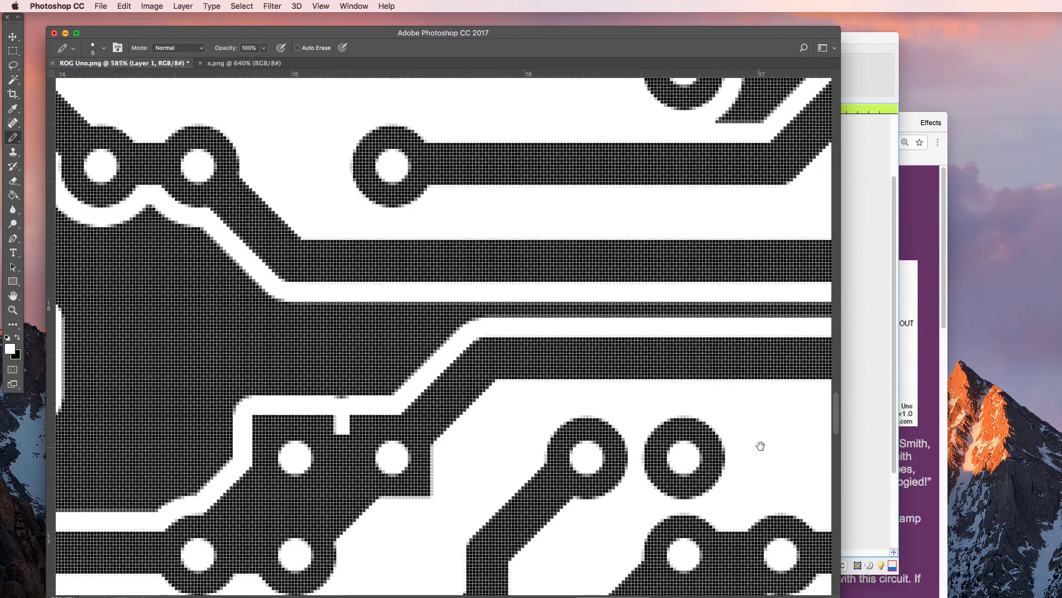
mouse_move(761, 444)
left_mouse_down()
mouse_move(565, 362)
mouse_move(464, 341)
left_mouse_up()
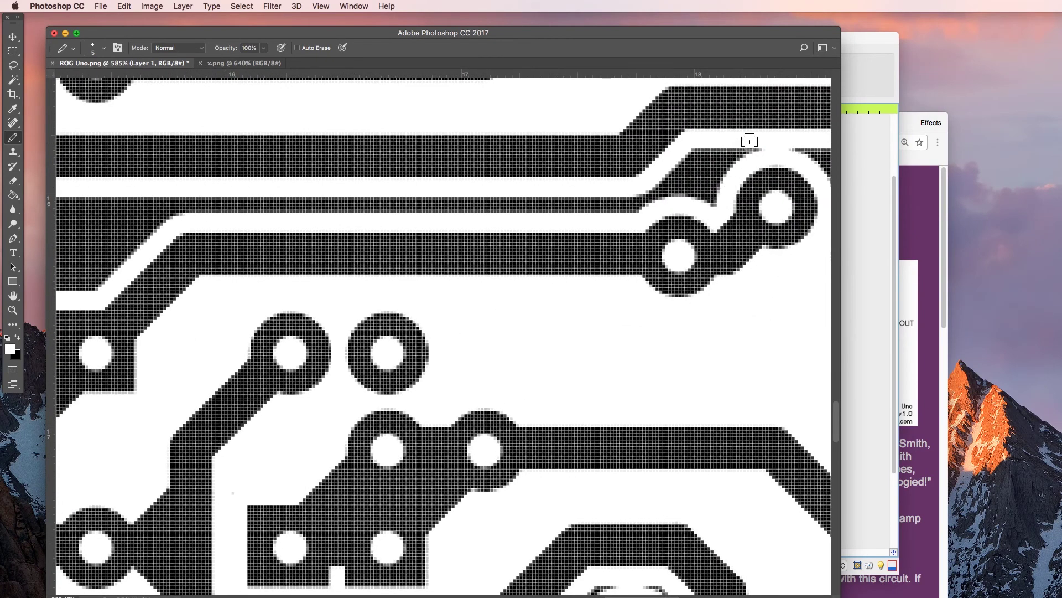
left_click_drag(759, 147, 684, 157)
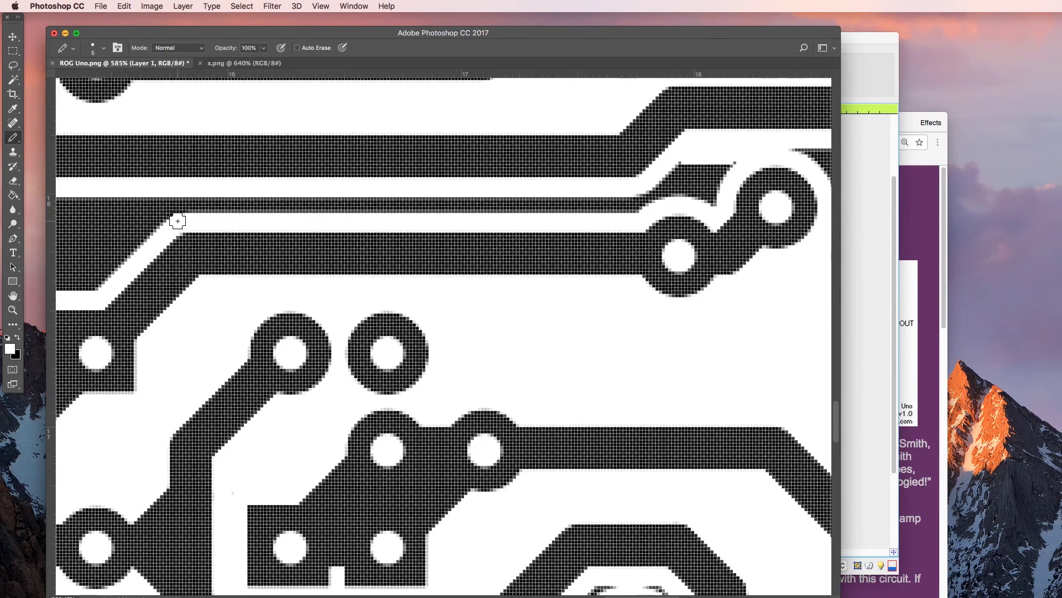
mouse_move(185, 216)
left_mouse_down()
mouse_move(192, 201)
mouse_move(205, 204)
left_mouse_up()
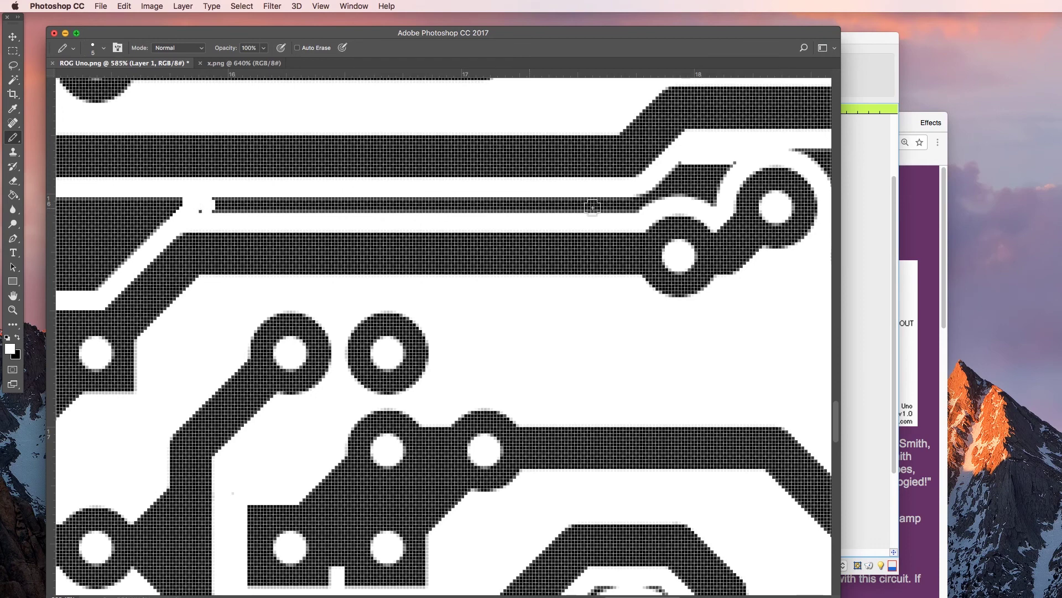
left_click(633, 205, "shift")
mouse_move(688, 183)
left_mouse_down()
mouse_move(632, 197)
mouse_move(651, 189)
mouse_move(655, 200)
mouse_move(686, 160)
mouse_move(664, 189)
mouse_move(690, 170)
mouse_move(682, 193)
mouse_move(709, 164)
mouse_move(704, 190)
mouse_move(733, 163)
mouse_move(706, 209)
left_mouse_up()
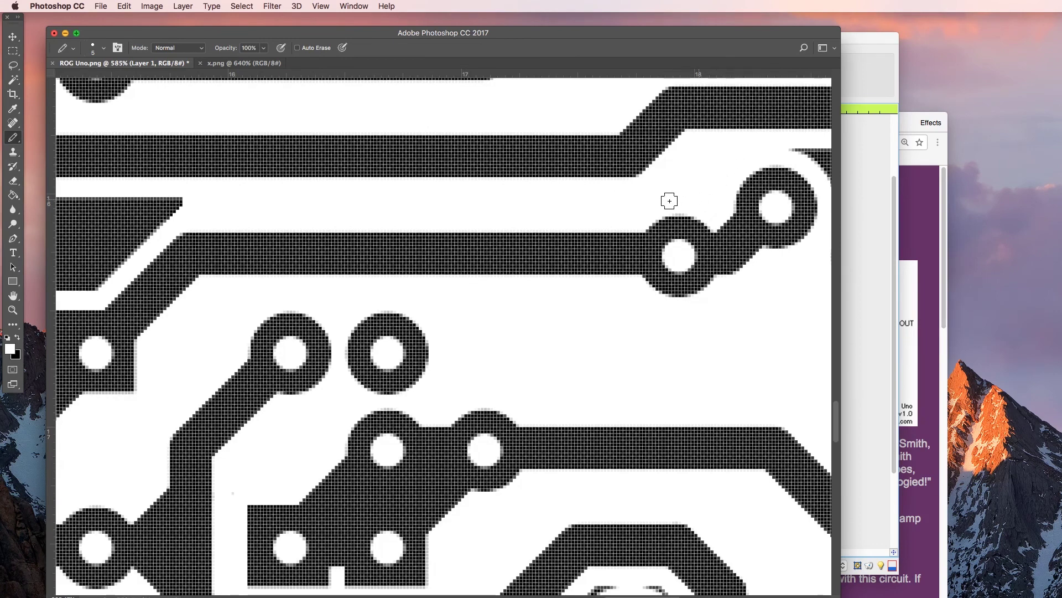
- Paint white over the remaining thin grey stray lines and marks with the Pencil
scroll(692, 213, "down", 2)
scroll(691, 292, "right", 1)
scroll(691, 292, "down", 2)
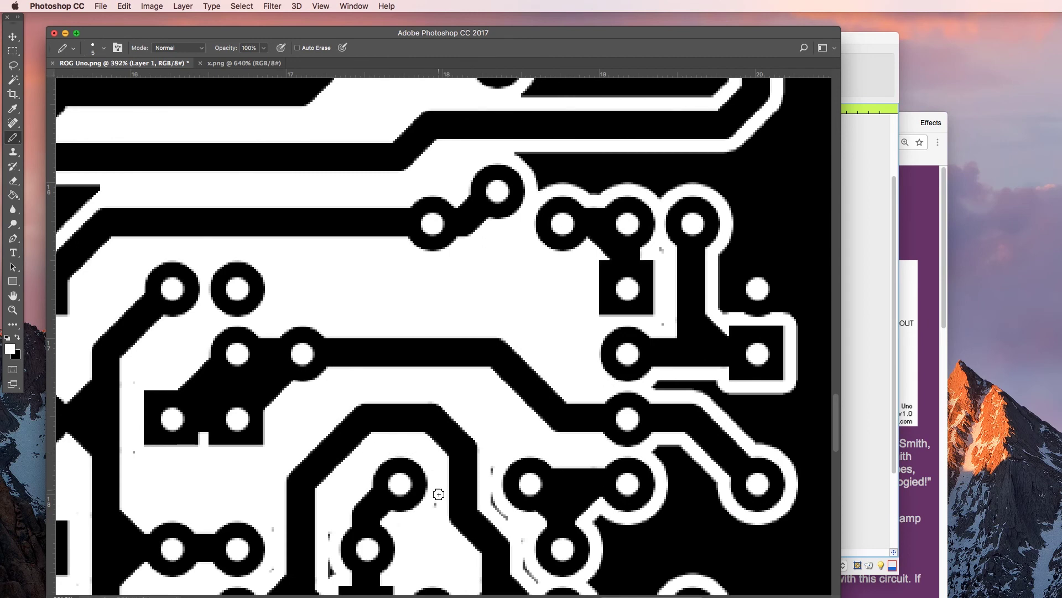
left_click_drag(489, 467, 538, 584)
left_click_drag(330, 575, 329, 533)
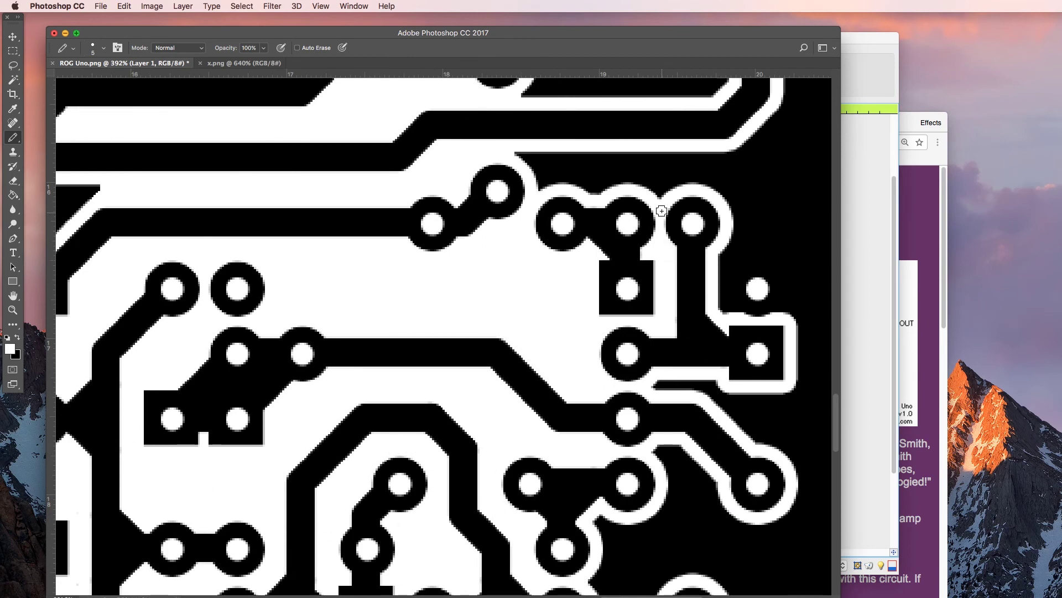
scroll(662, 207, "down", 5)
scroll(661, 206, "right", 2)
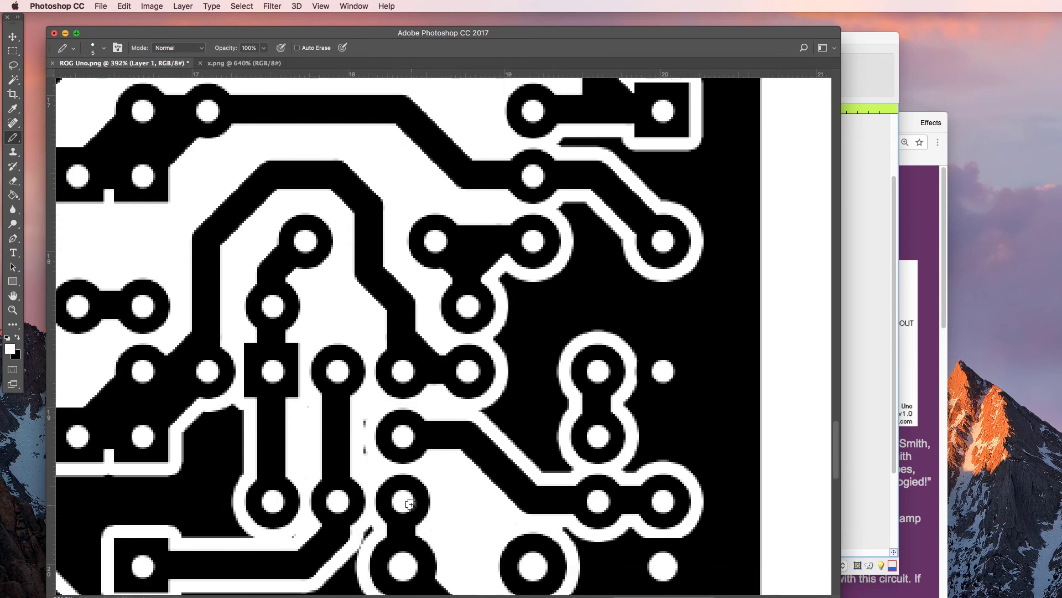
left_click_drag(366, 450, 364, 416)
left_click_drag(360, 546, 372, 525)
- Scroll around the board to inspect the rest of the cleaned traces
scroll(508, 313, "left", 10)
scroll(508, 314, "down", 2)
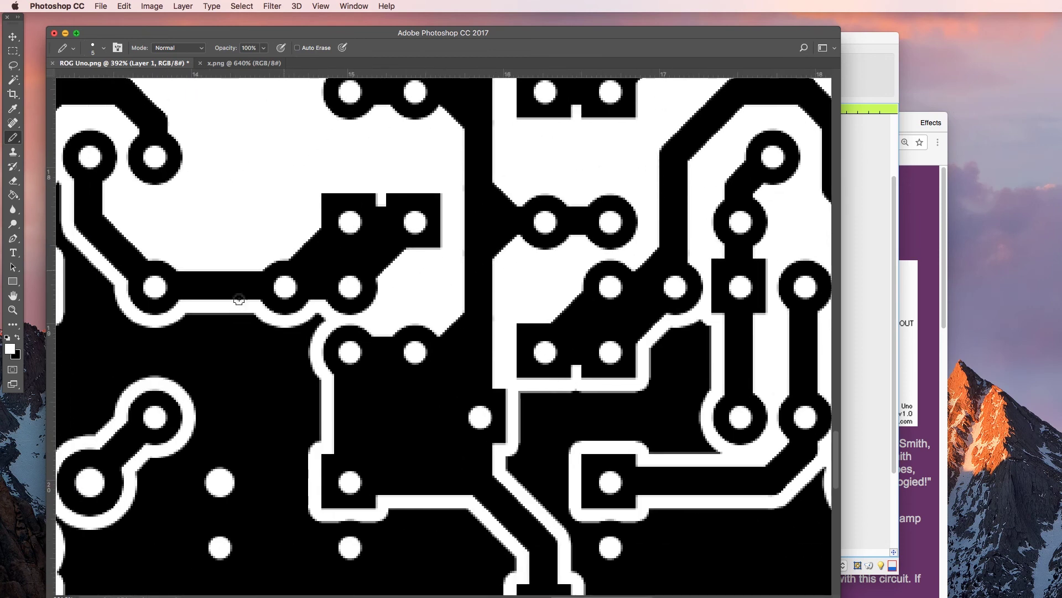
scroll(319, 293, "left", 10)
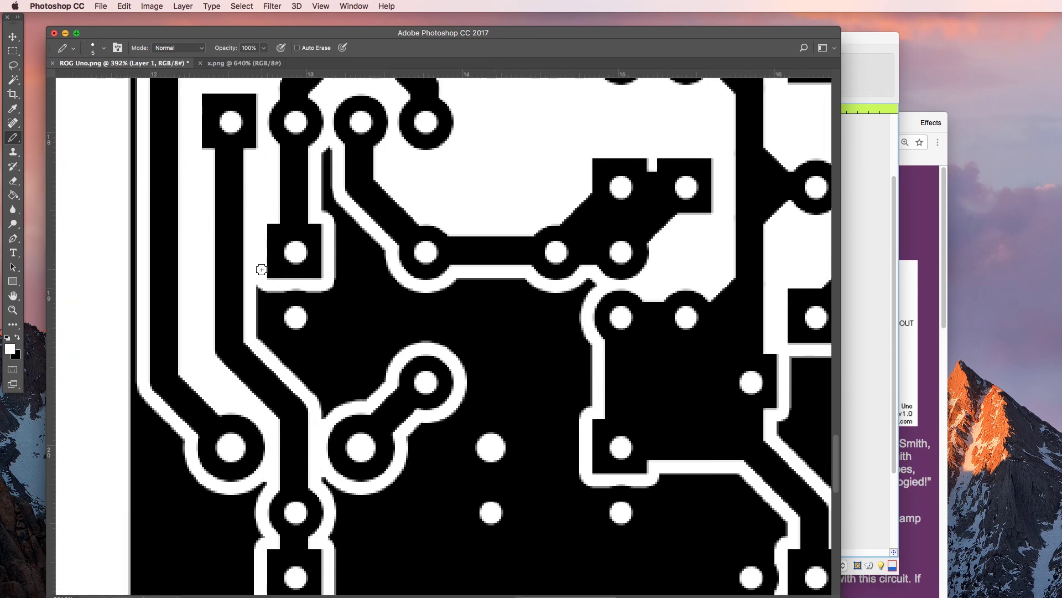
scroll(261, 269, "right", 15)
scroll(261, 270, "down", 6)
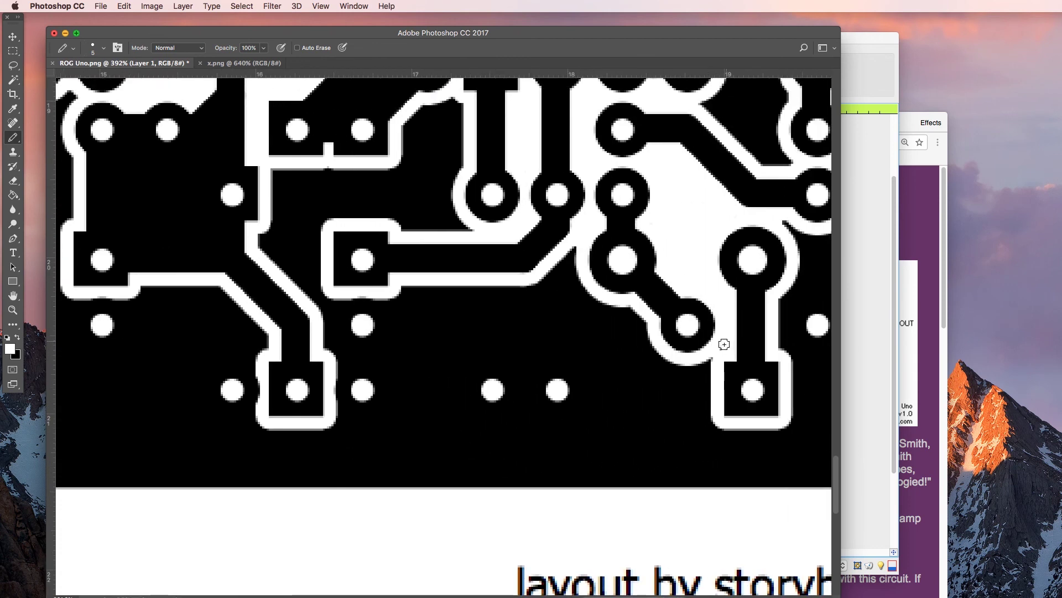
scroll(448, 182, "up", 7)
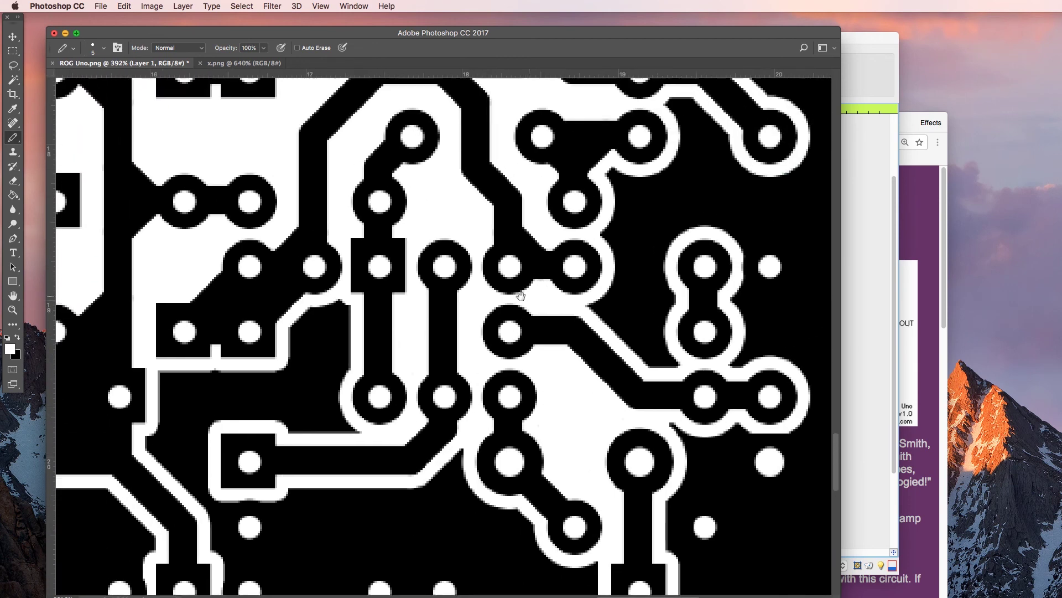
scroll(448, 182, "left", 18)
scroll(448, 182, "up", 7)
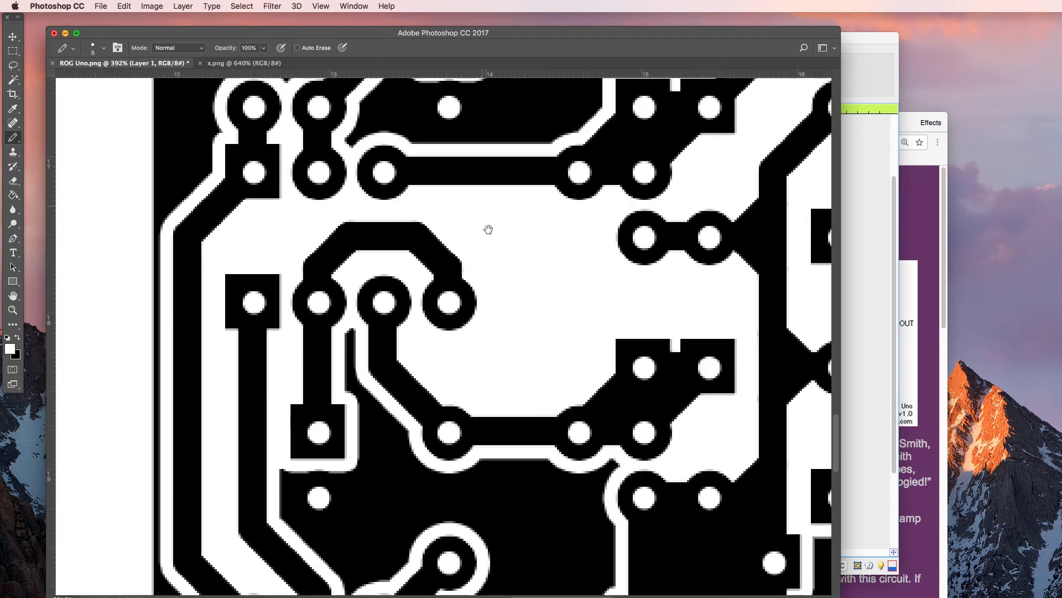
scroll(477, 290, "up", 5)
scroll(459, 306, "right", 15)
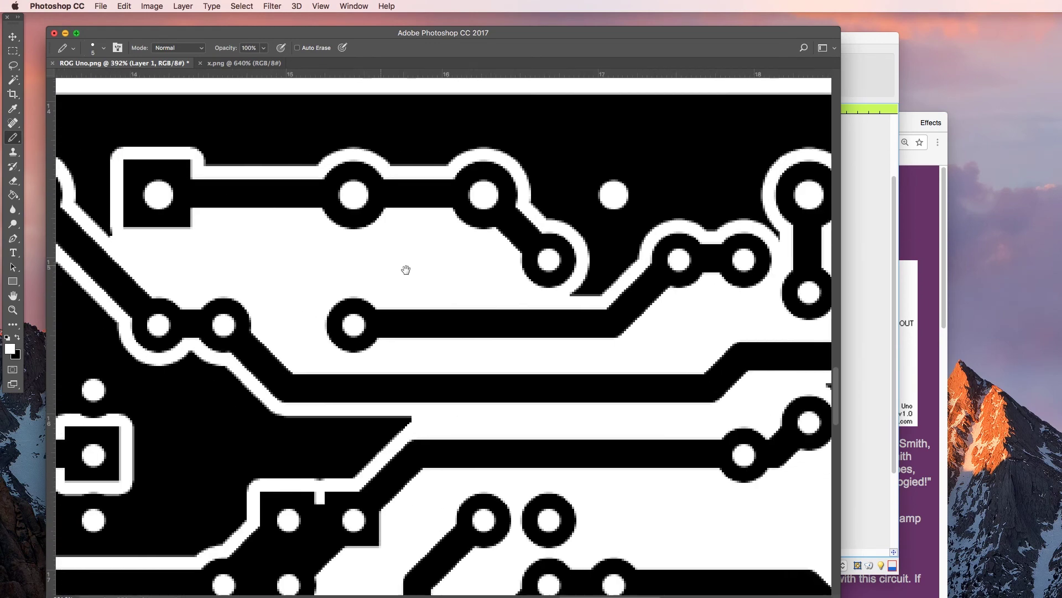